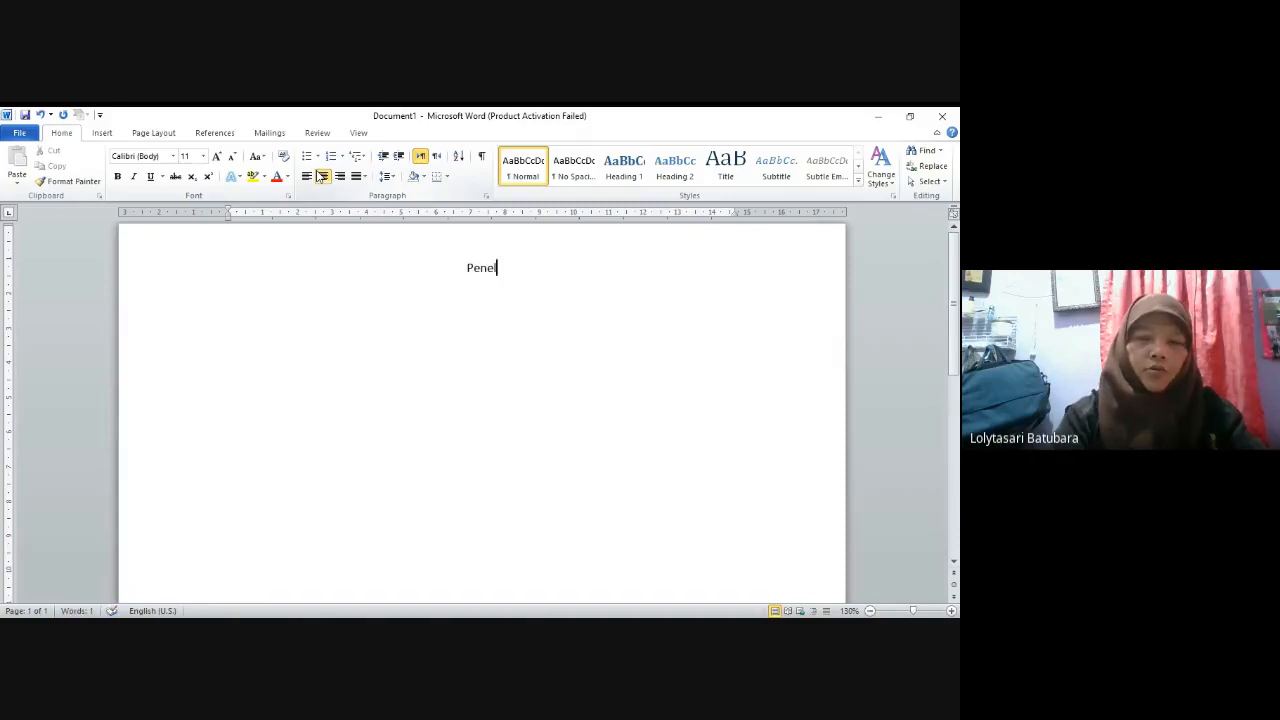
- Complete the centred document title so that it reads "Penelusuran Informasi"
type("usuran ")
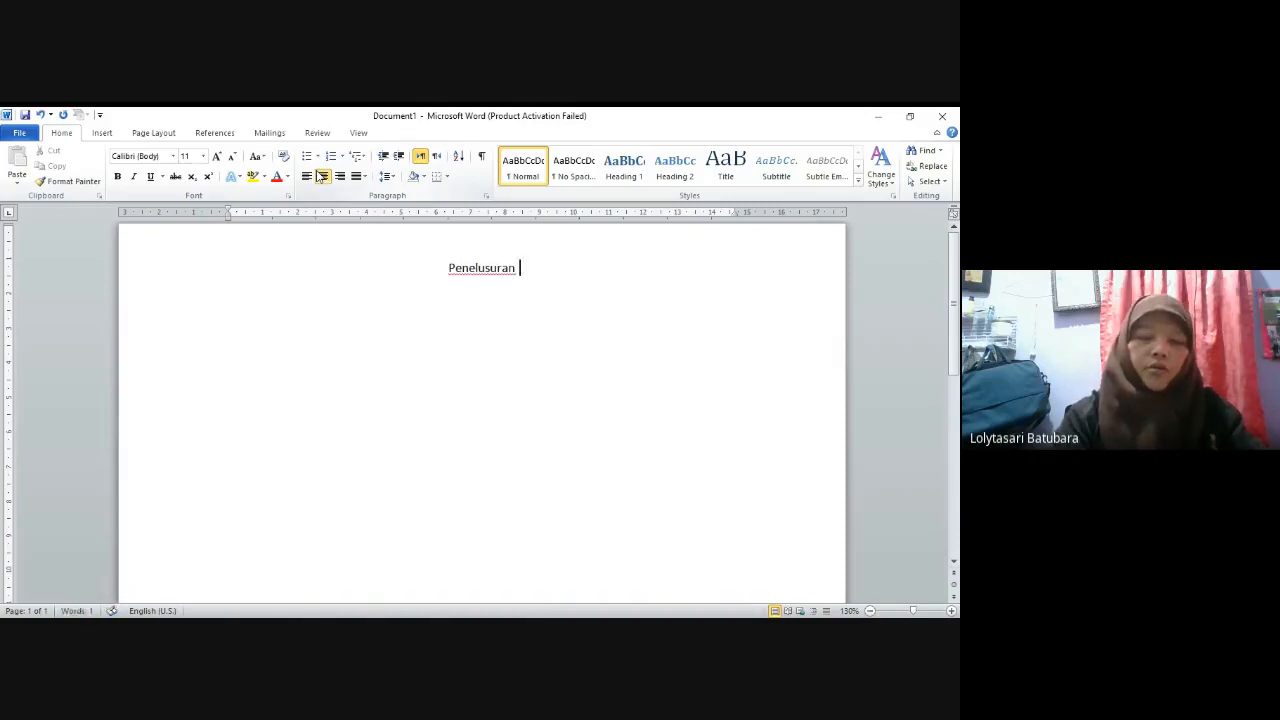
type("Infom")
key("BackSpace")
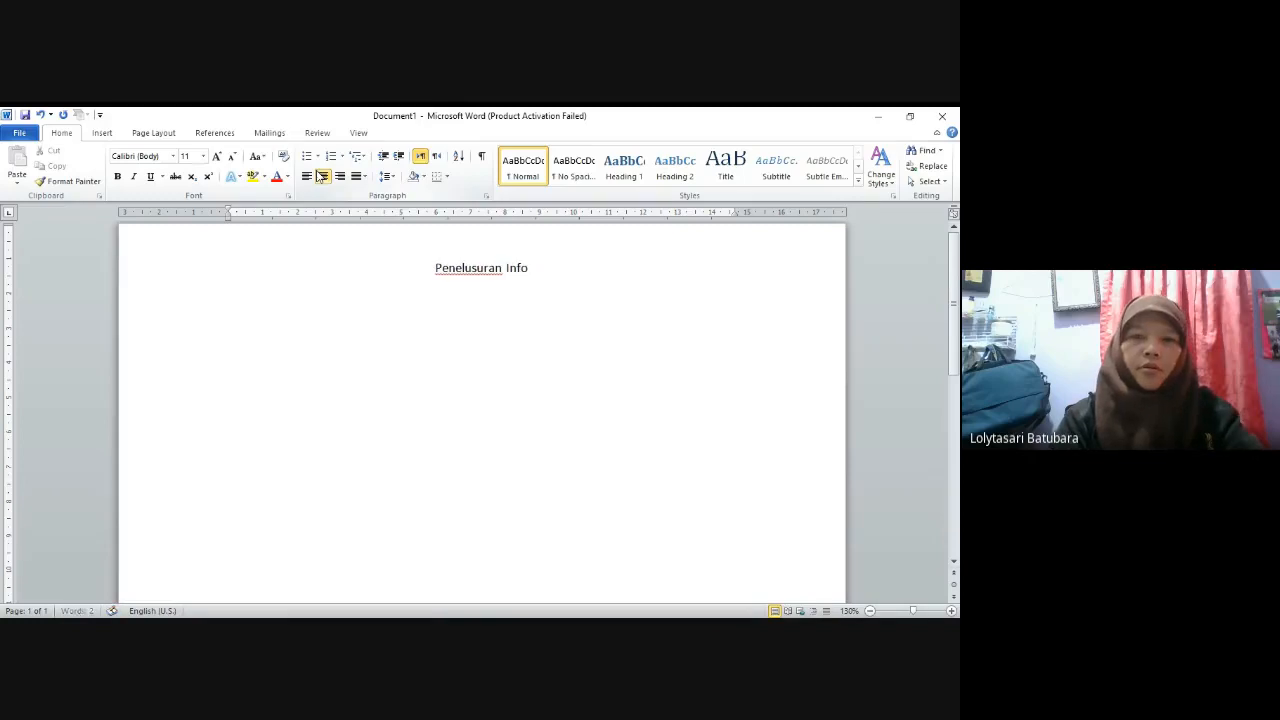
type("rmasi")
key("Return")
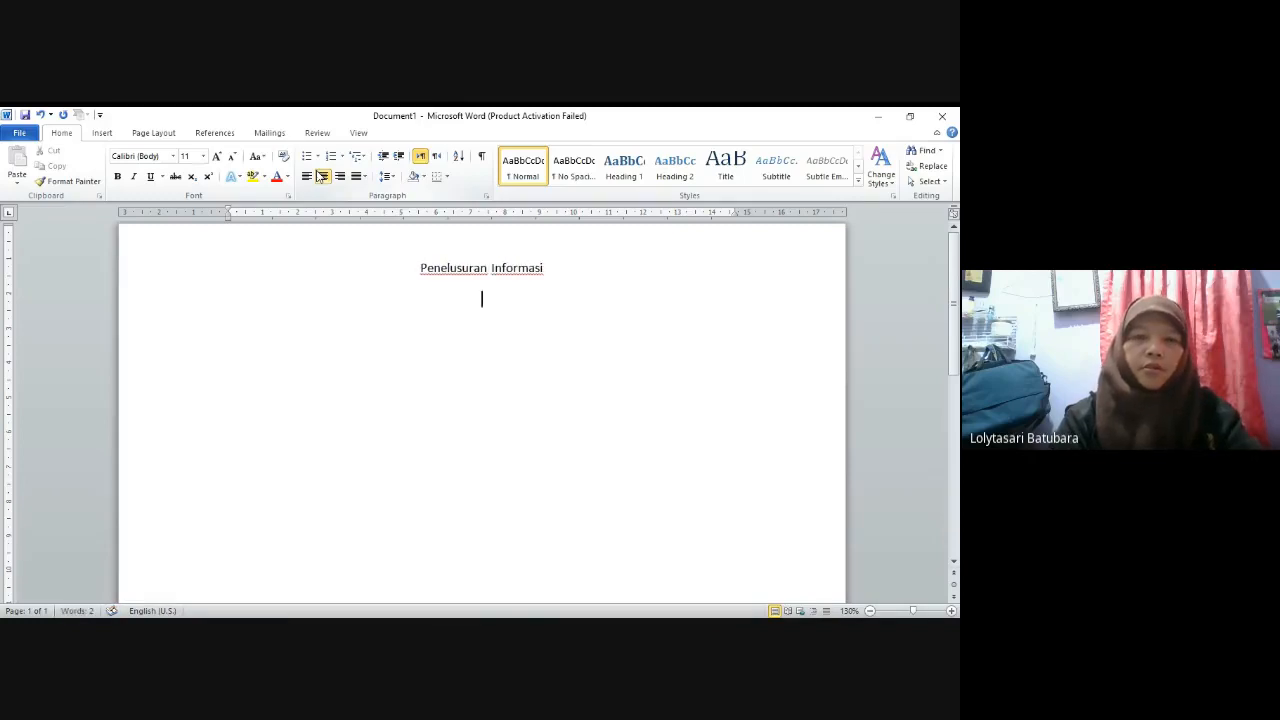
- Begin a left-aligned paragraph a few lines below the title with the text "Informasi adalah suatu data ......."
key("ctrl+l")
key("Return")
key("Return")
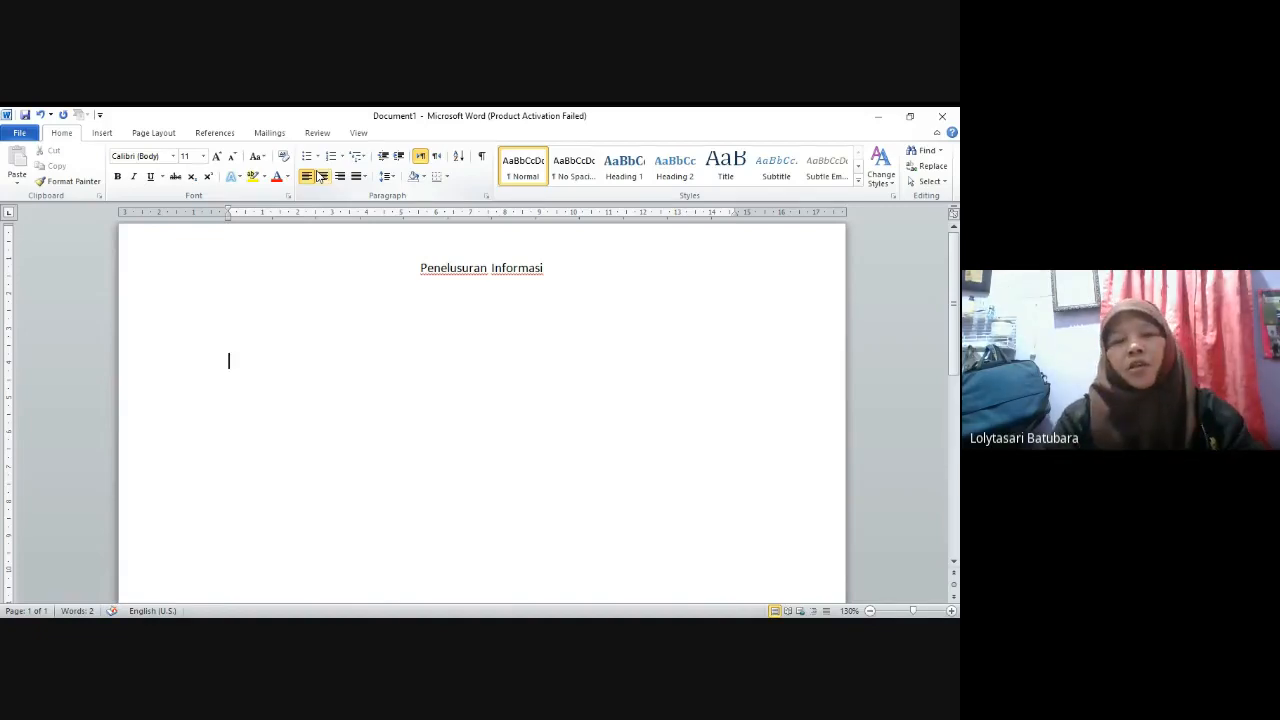
type("In")
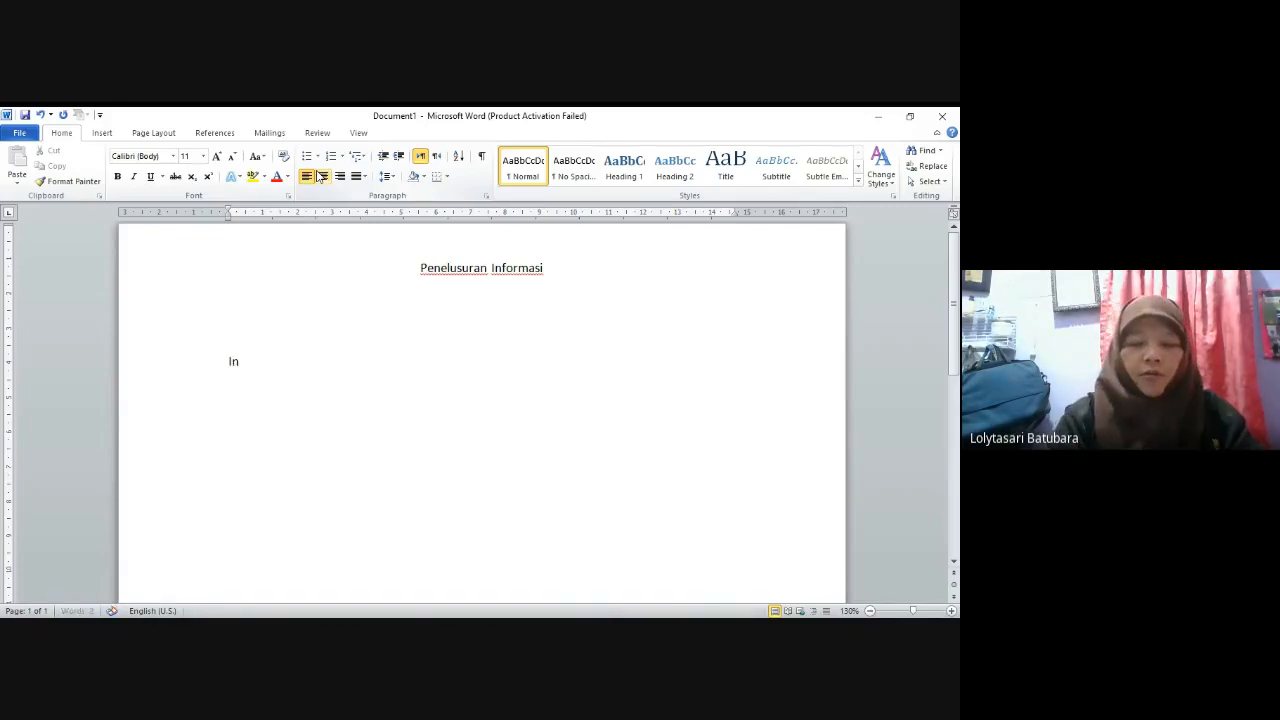
type("formasi ")
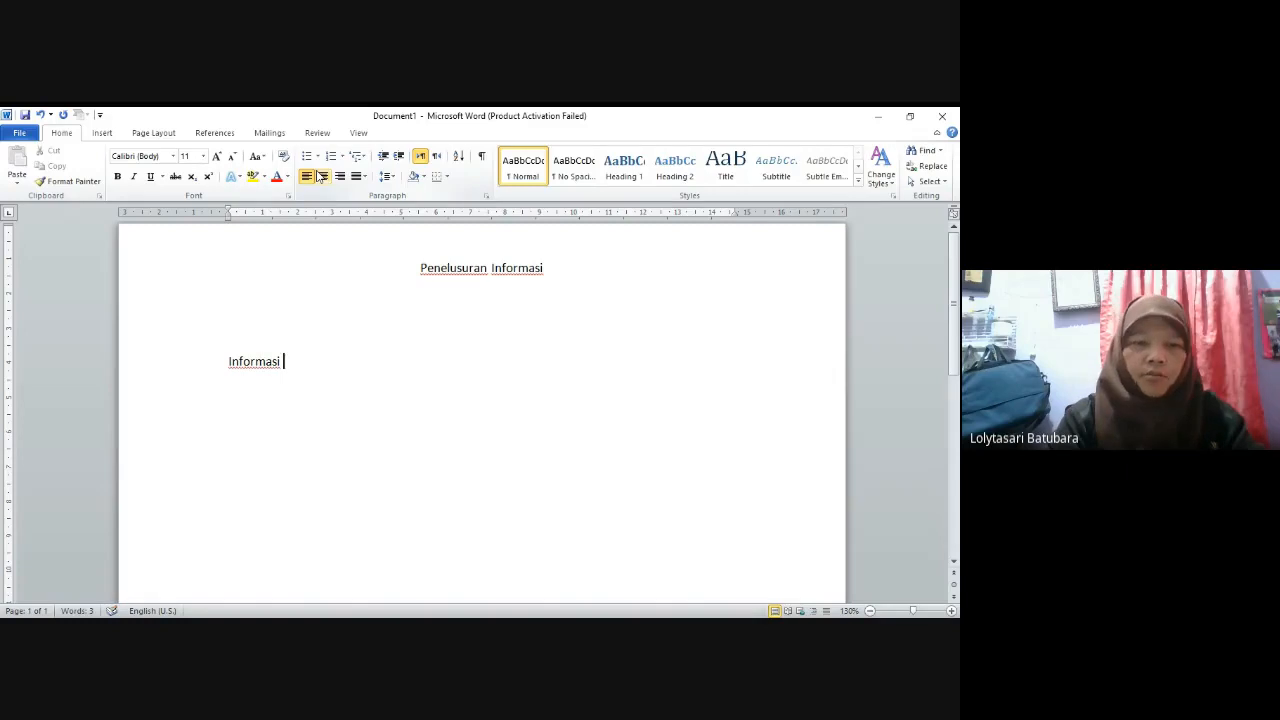
type("adalah")
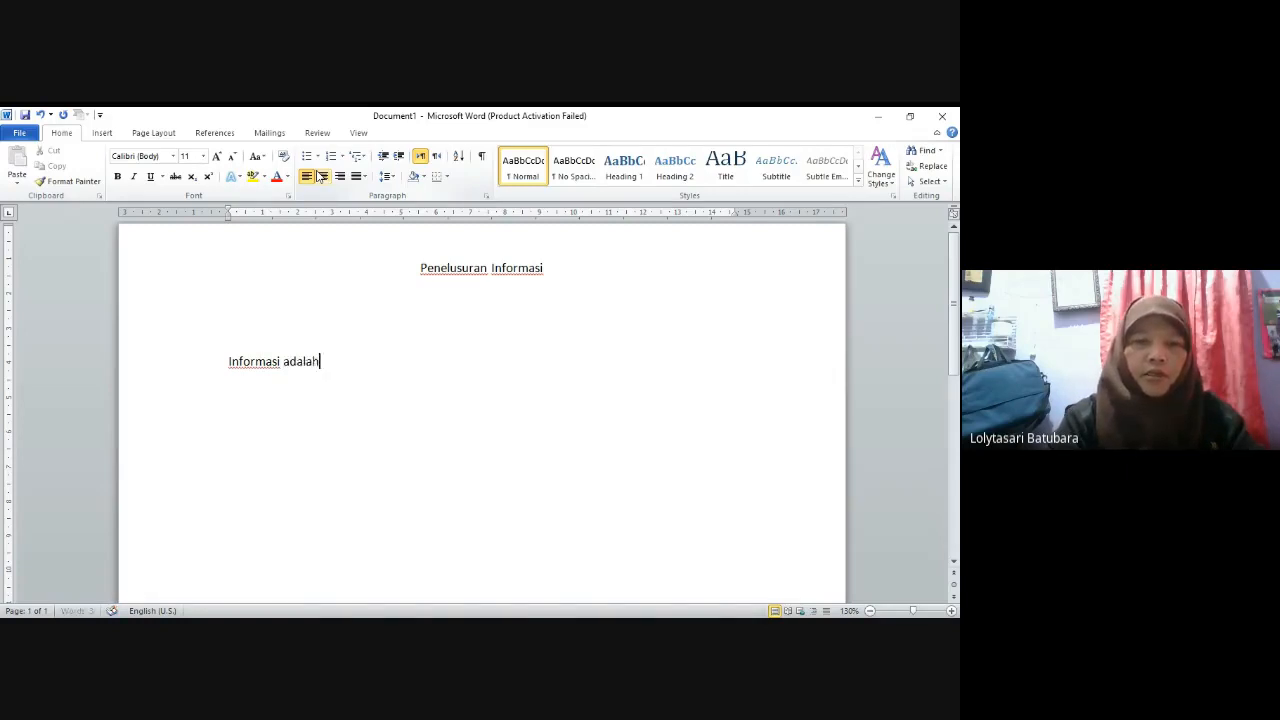
type(" suatu")
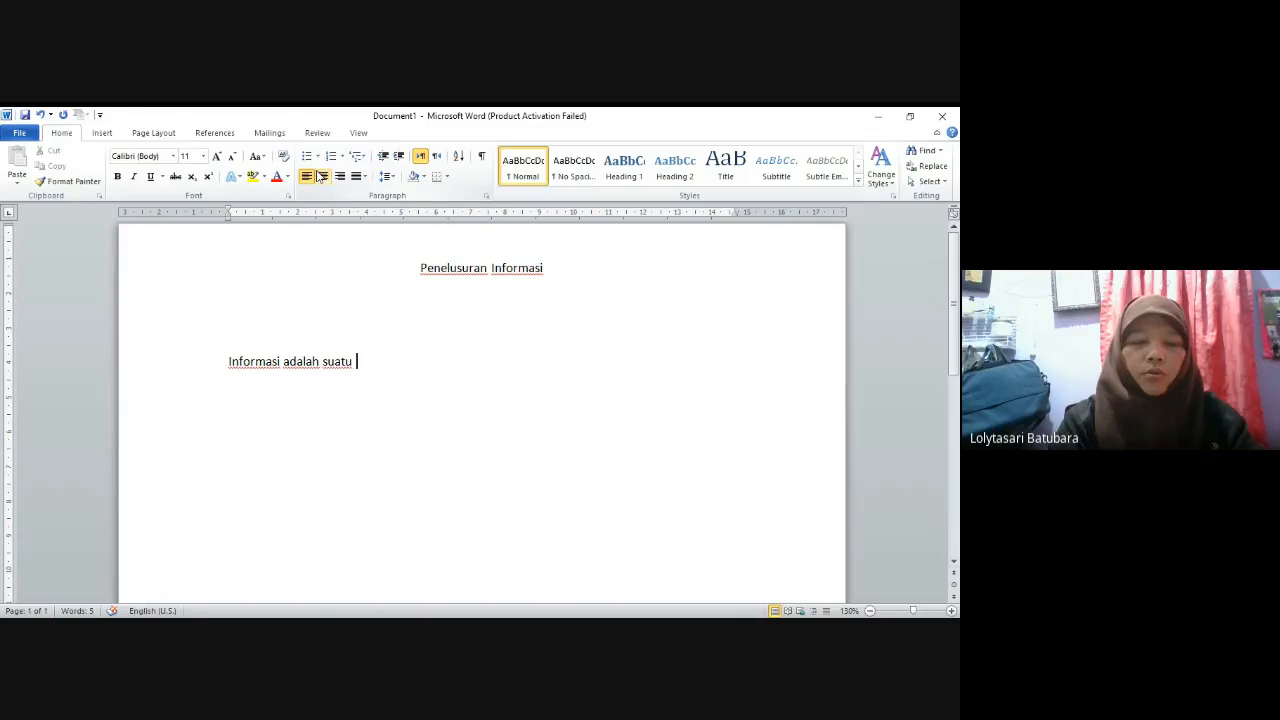
type("data")
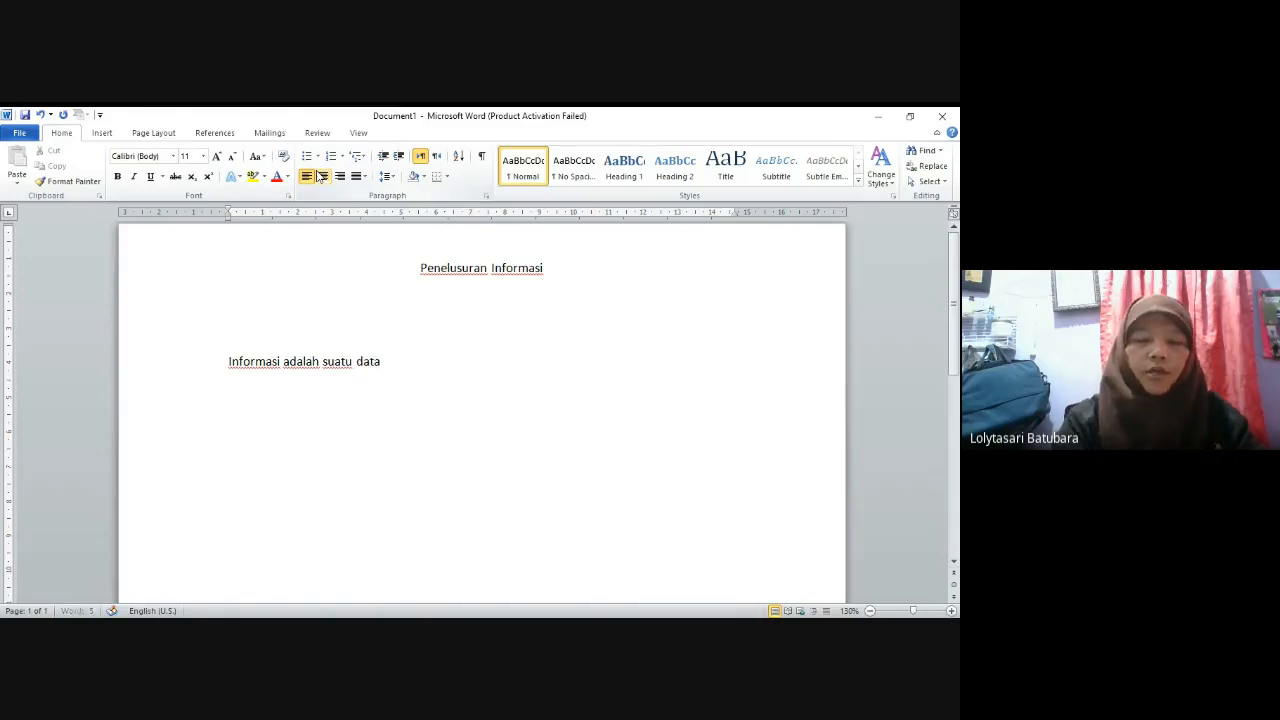
type(" ......")
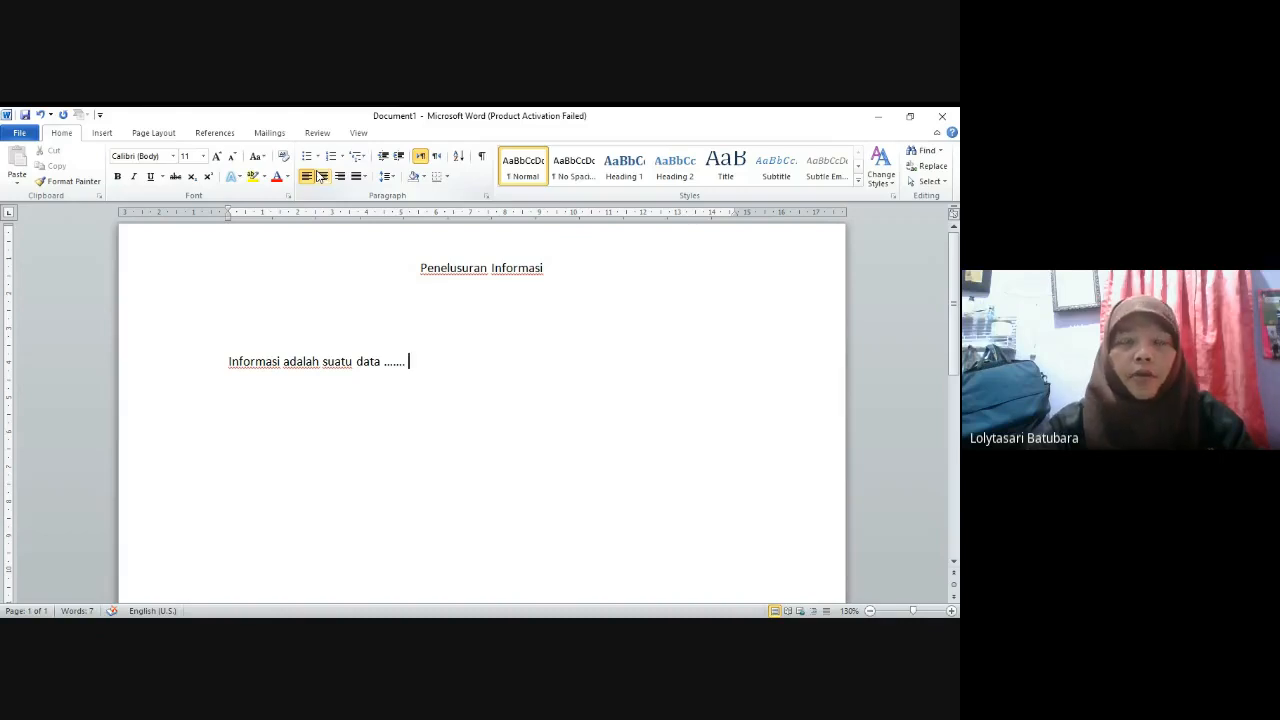
- Insert a Mendeley citation after "Informasi adalah suatu data ......."
left_click(216, 135)
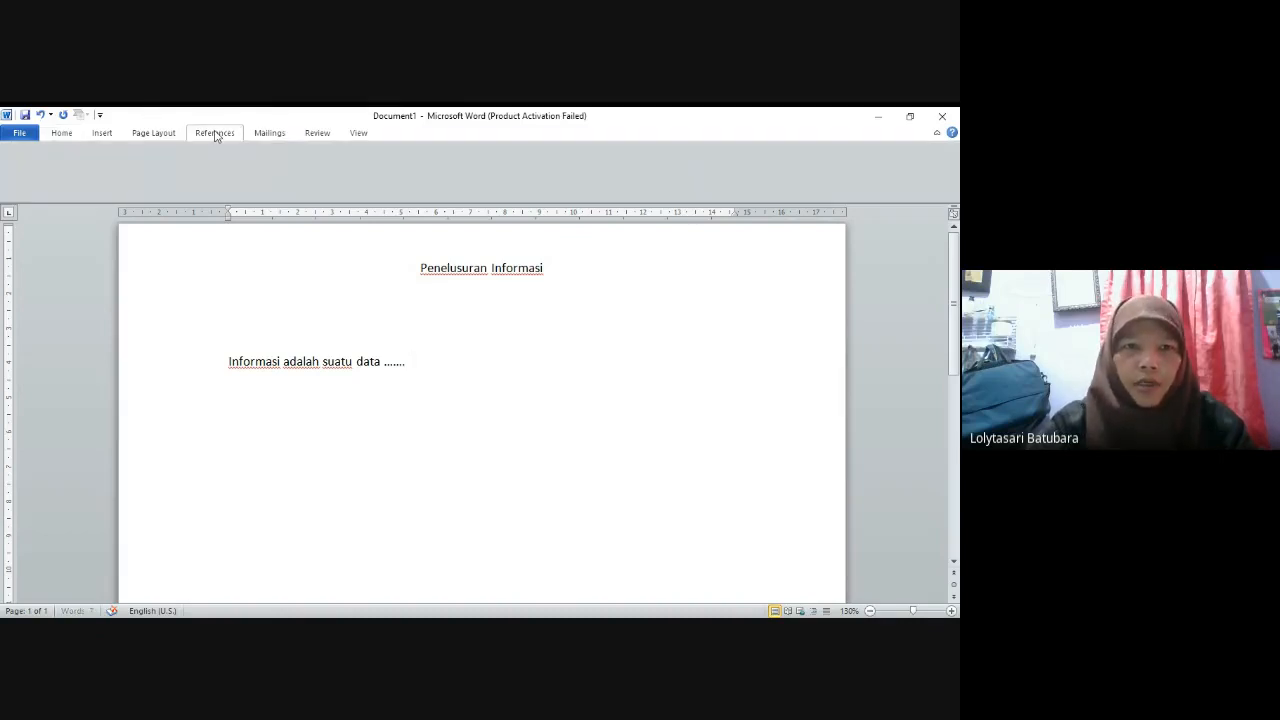
left_click(257, 166)
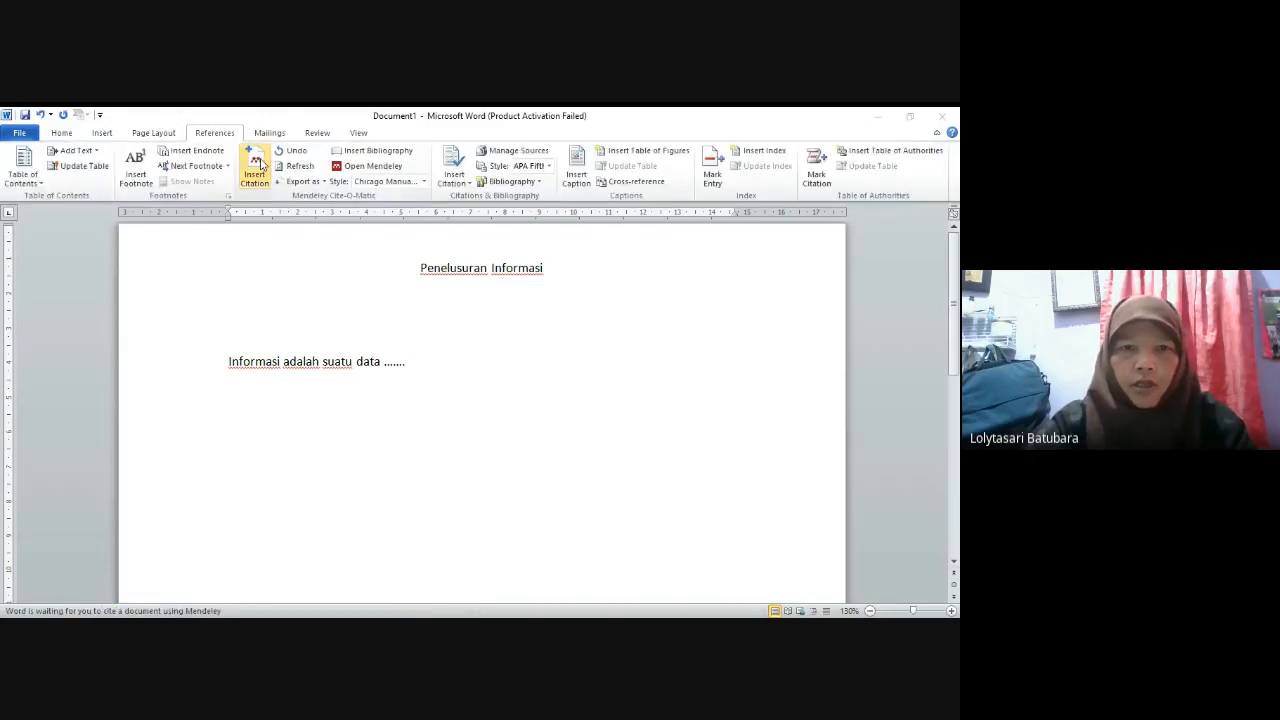
left_click(660, 380)
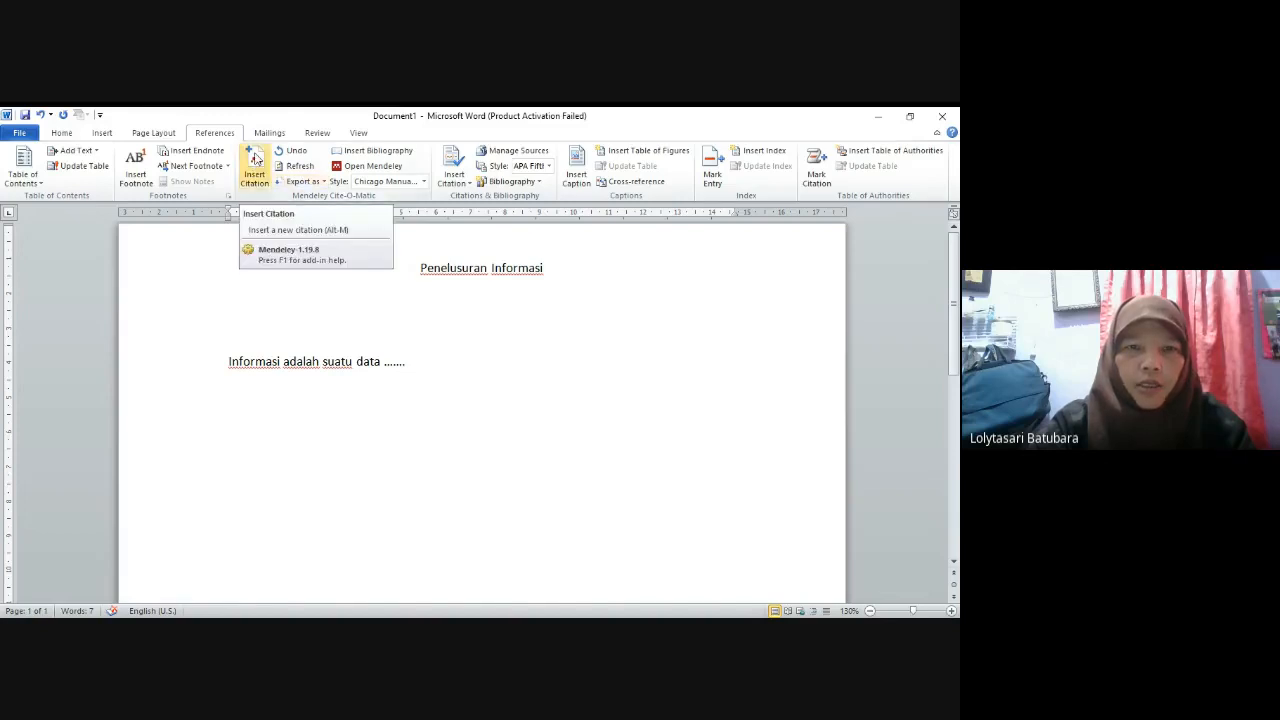
left_click(256, 167)
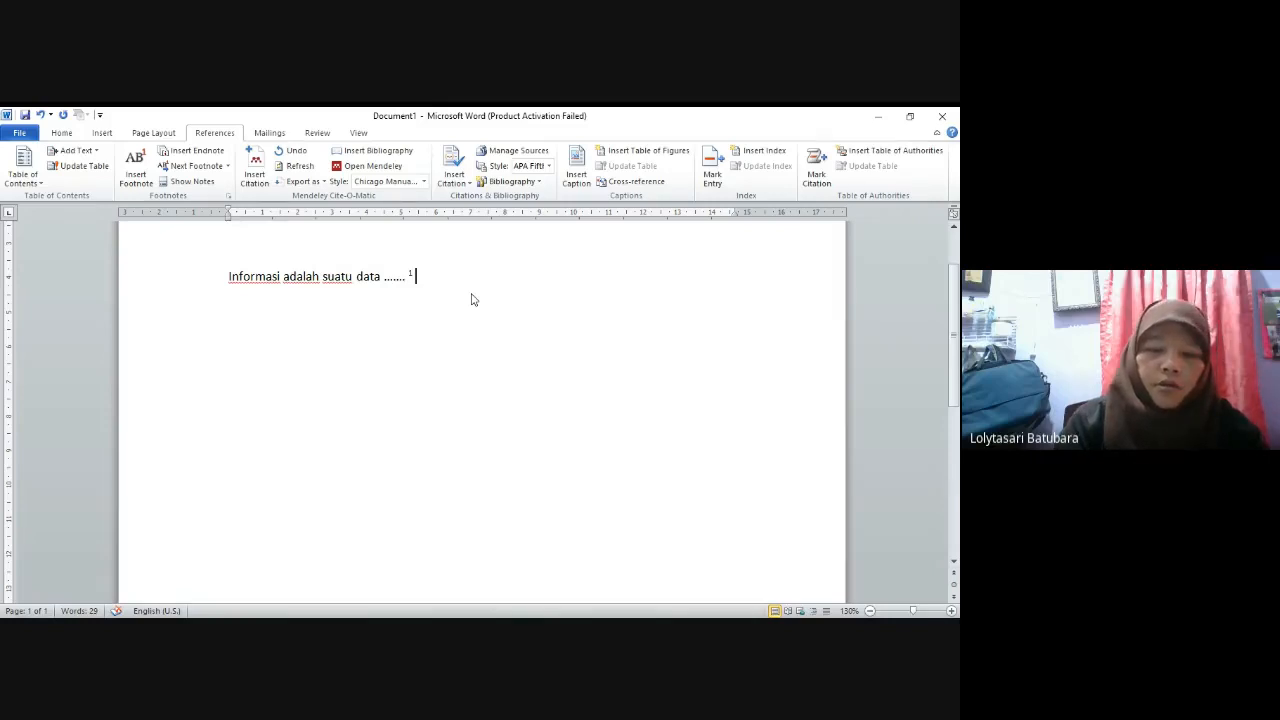
type("te")
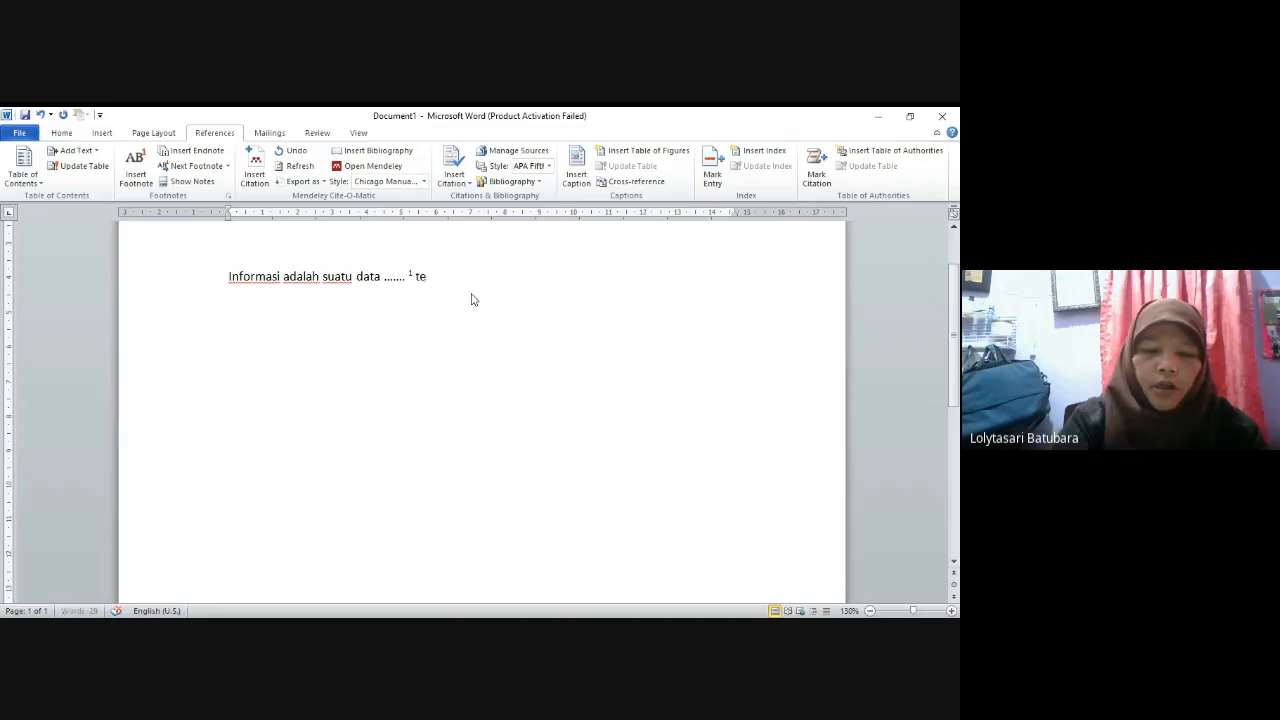
type("rkia")
key("BackSpace")
key("BackSpace")
key("BackSpace")
key("BackSpace")
key("BackSpace")
key("BackSpace")
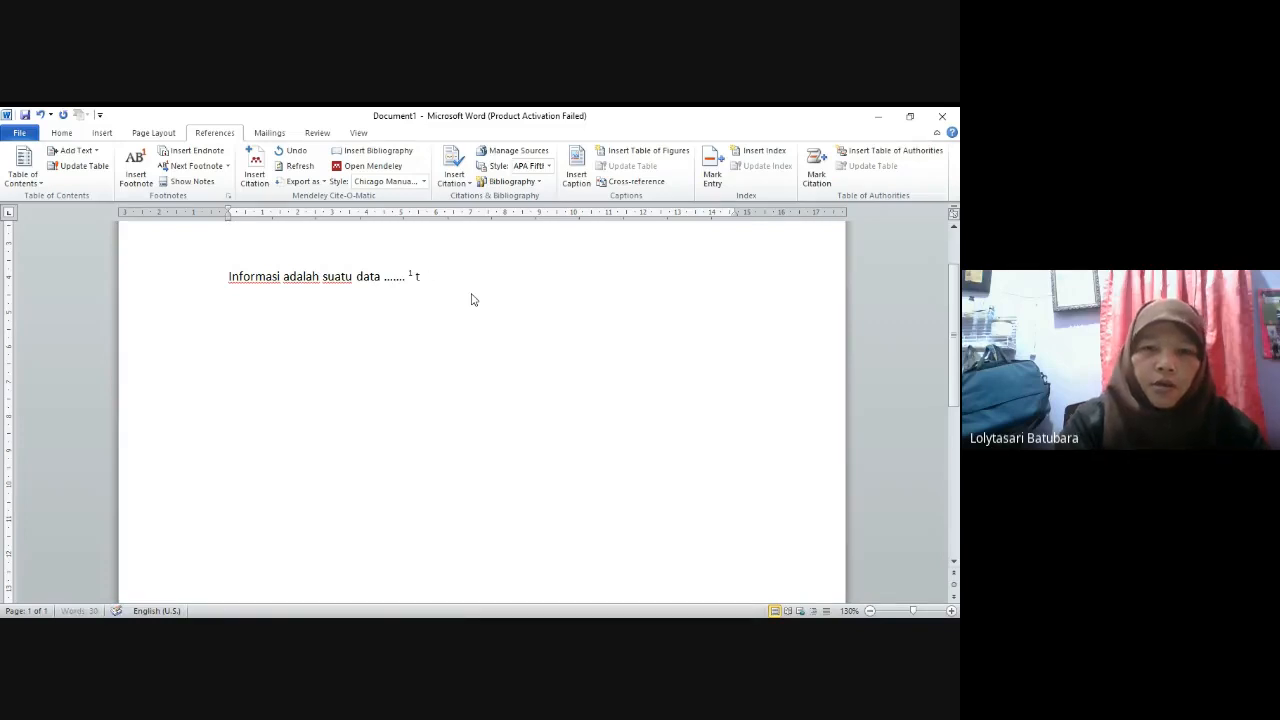
- Continue the sentence after the first citation with "kemudian dilanjutkan oleh para perpustakaan lainnya"
type("kemudian")
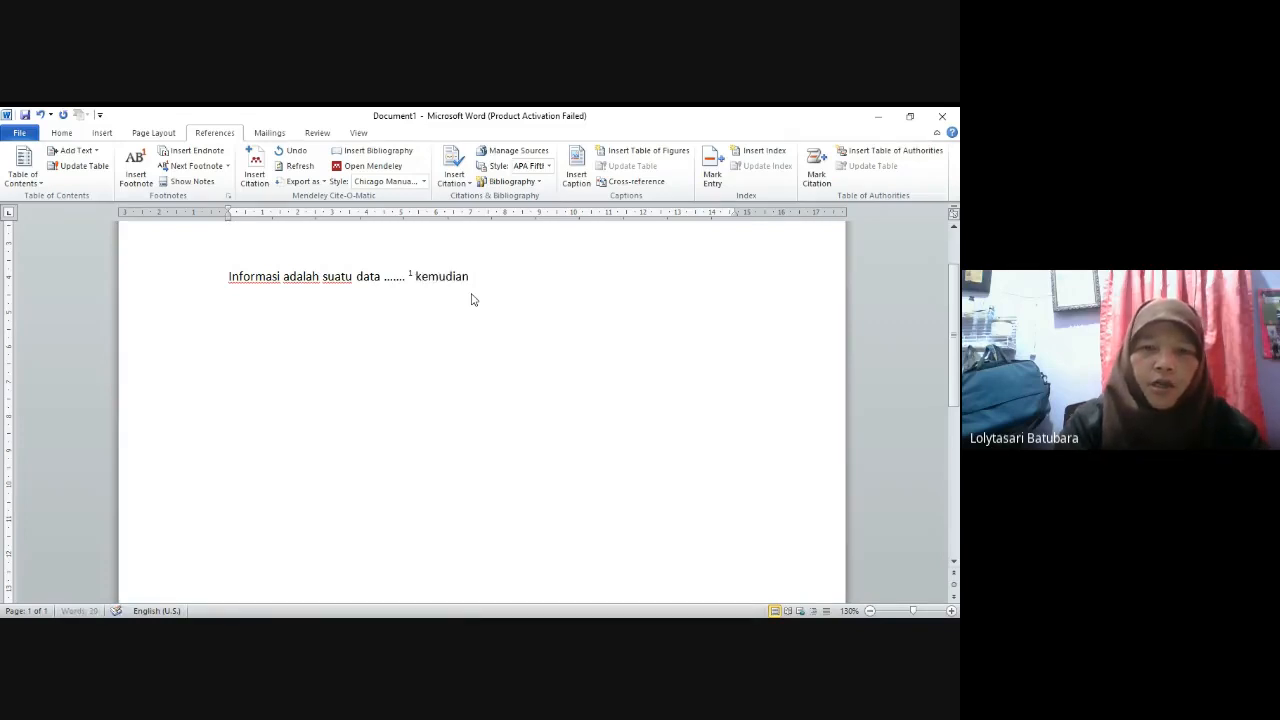
type(" dilanjutkan")
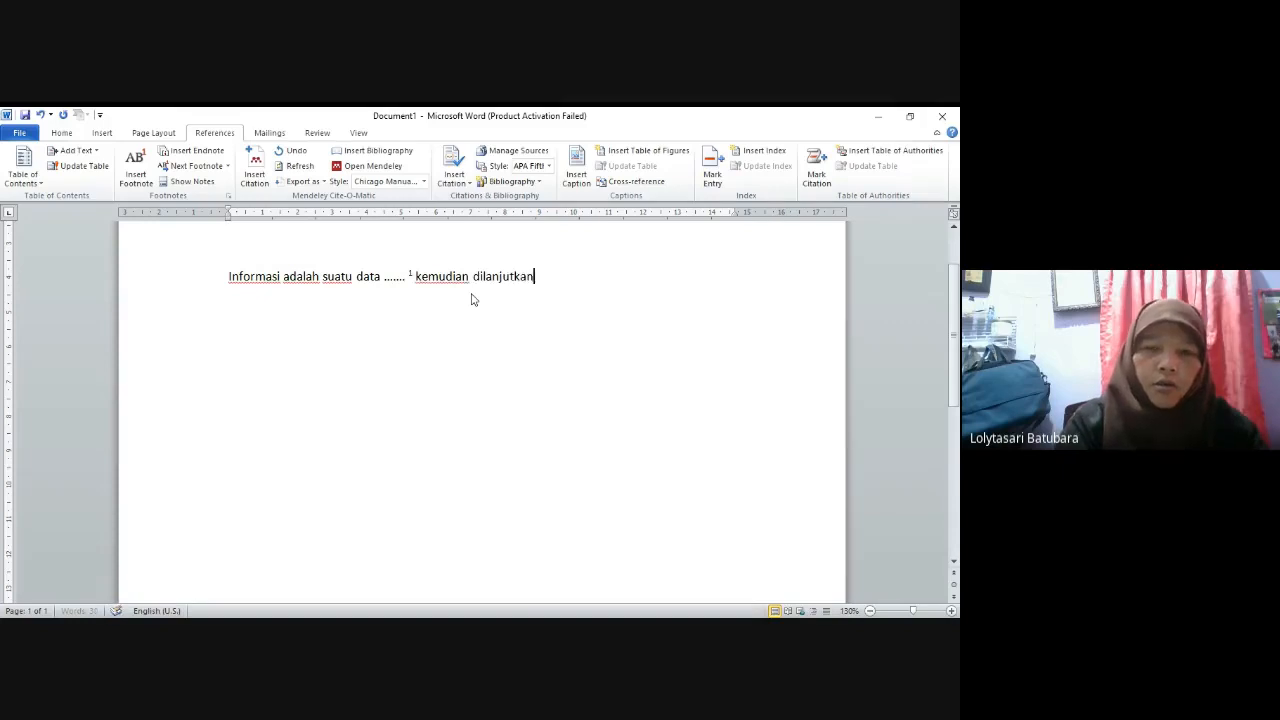
type(" oleh par")
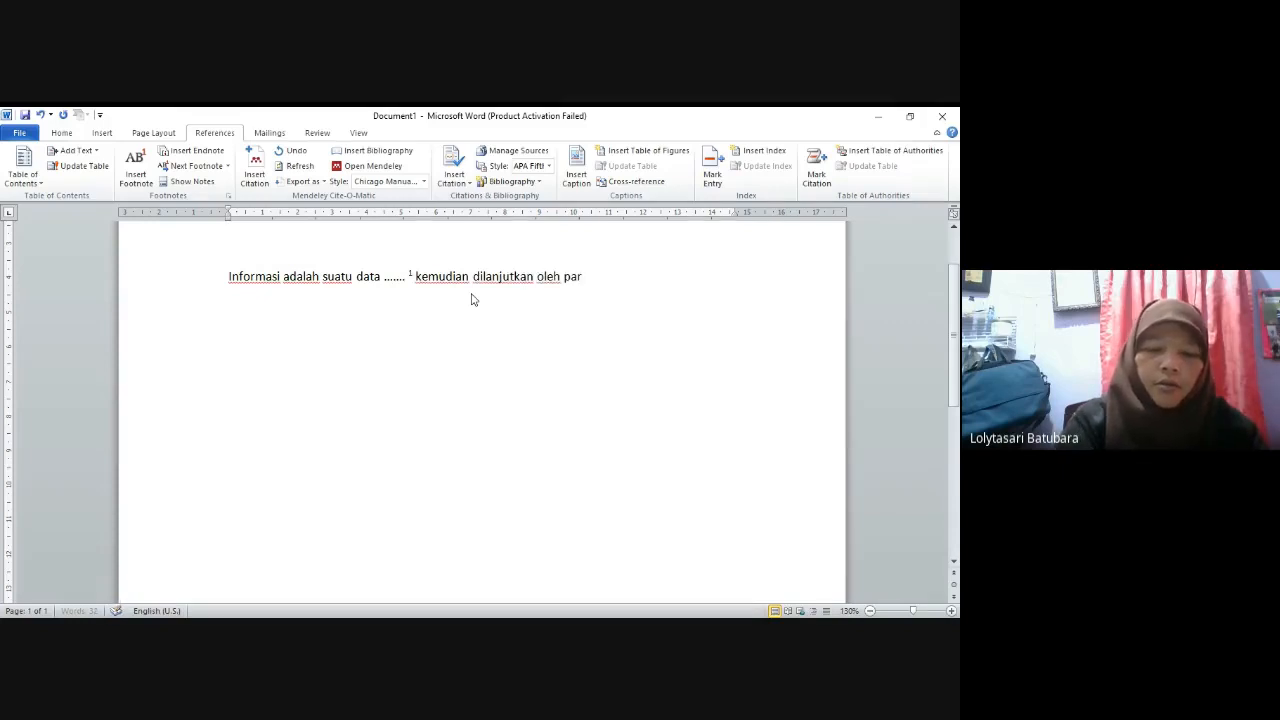
type("a per")
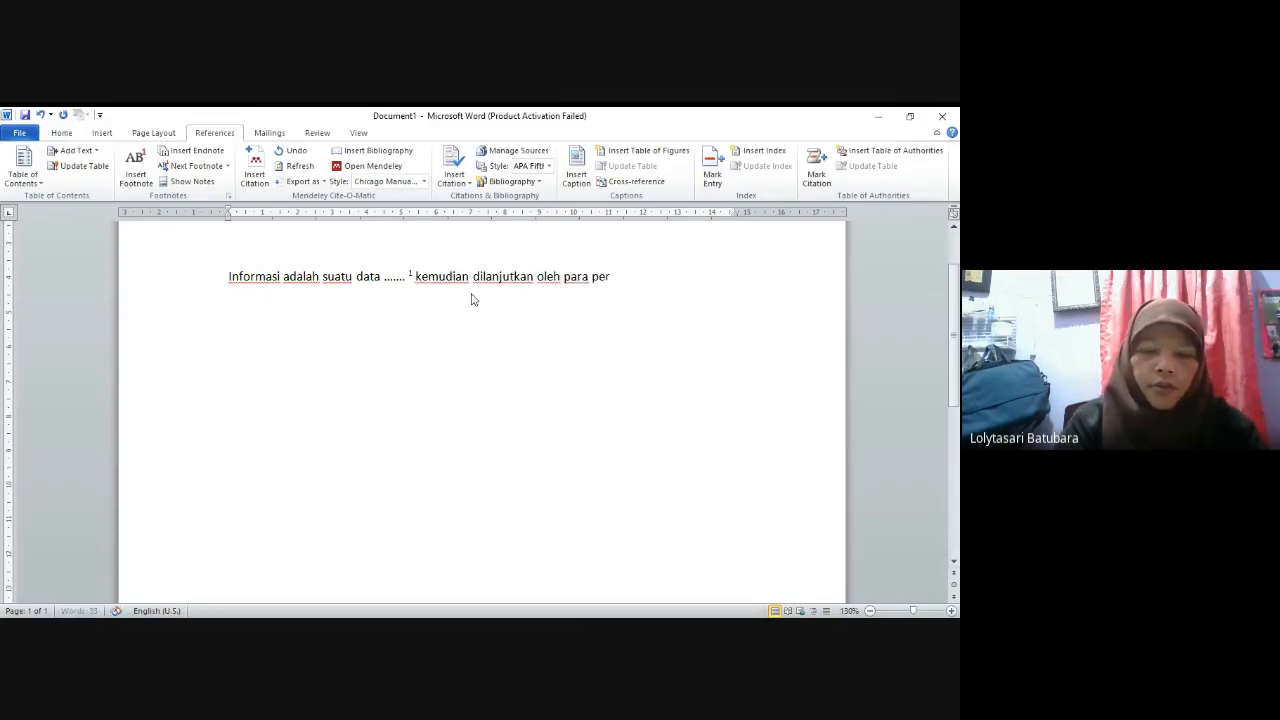
type("pu")
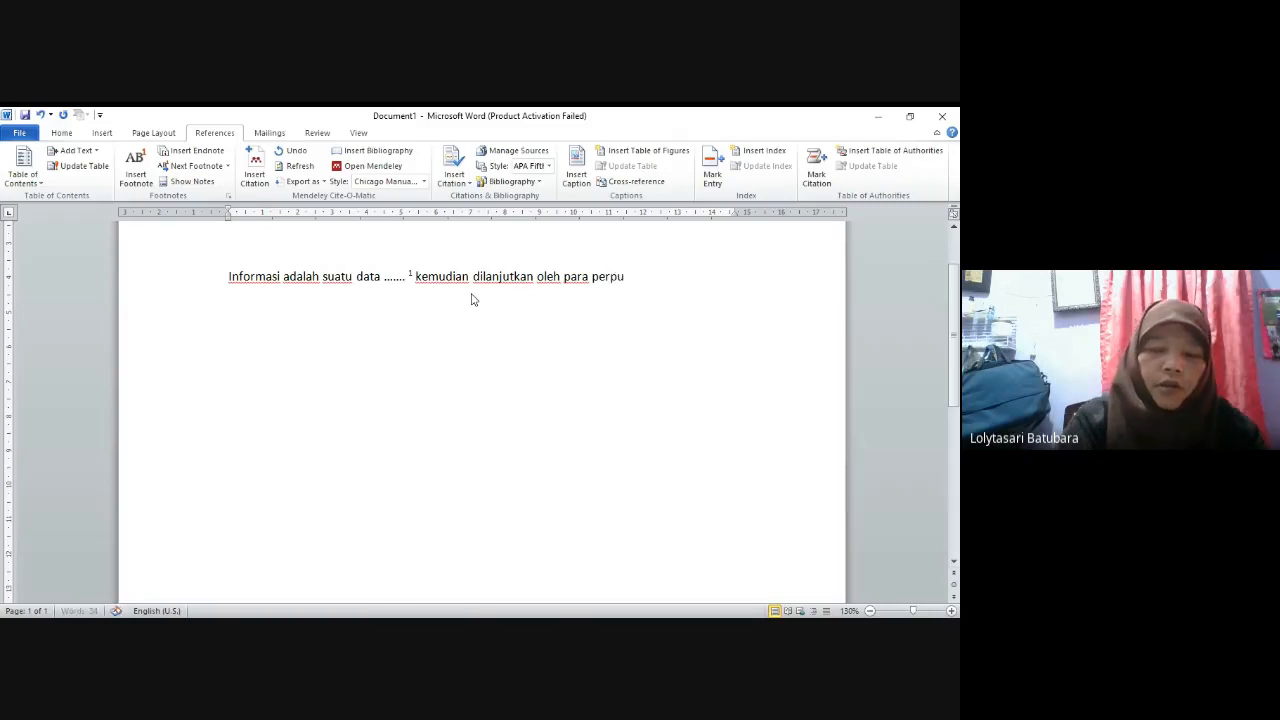
type("stakaan lainnya")
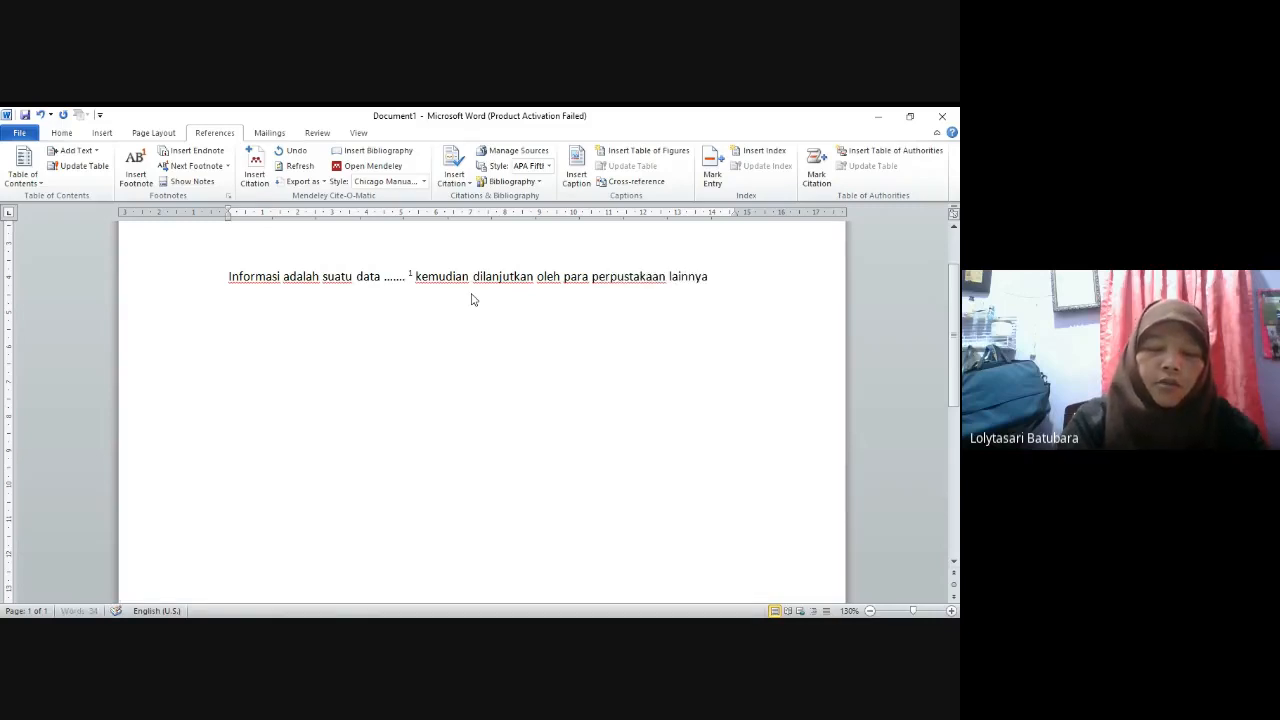
- Extend the sentence with "menyebutkan bahwa informasi adalah" and insert a second Mendeley citation at its end
type(" menyebutkan ba")
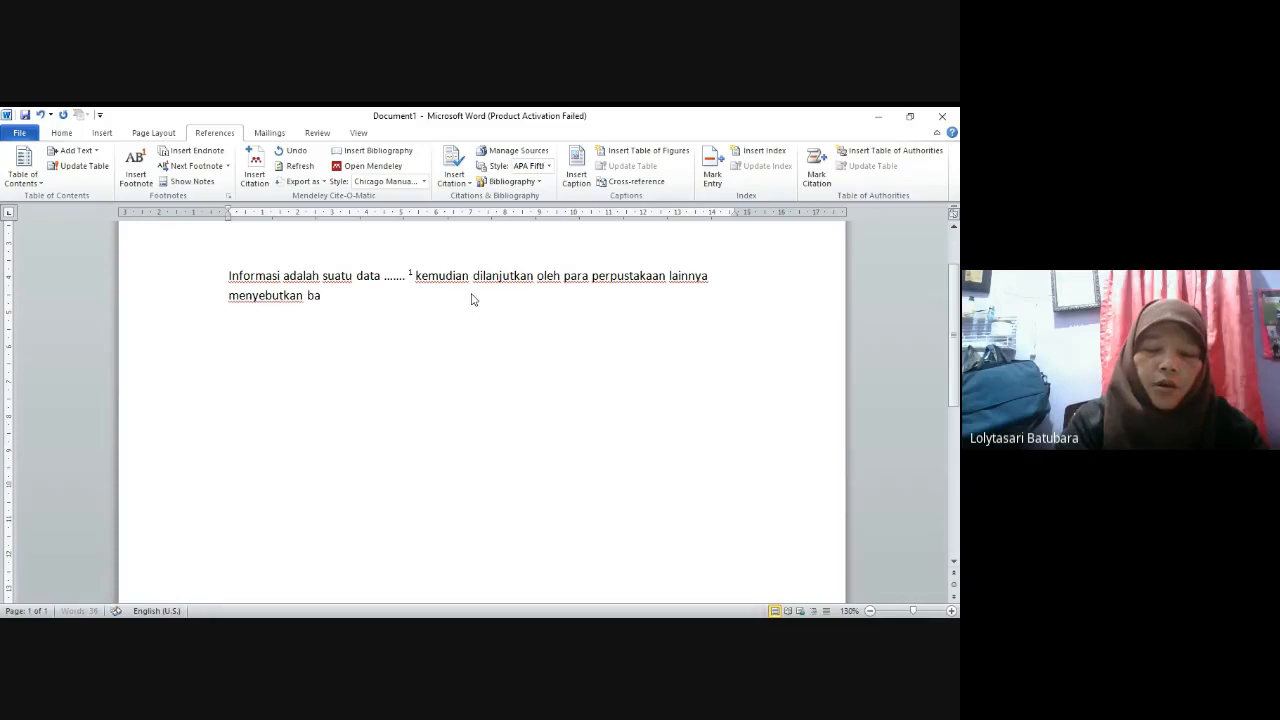
type("hwa inofmr")
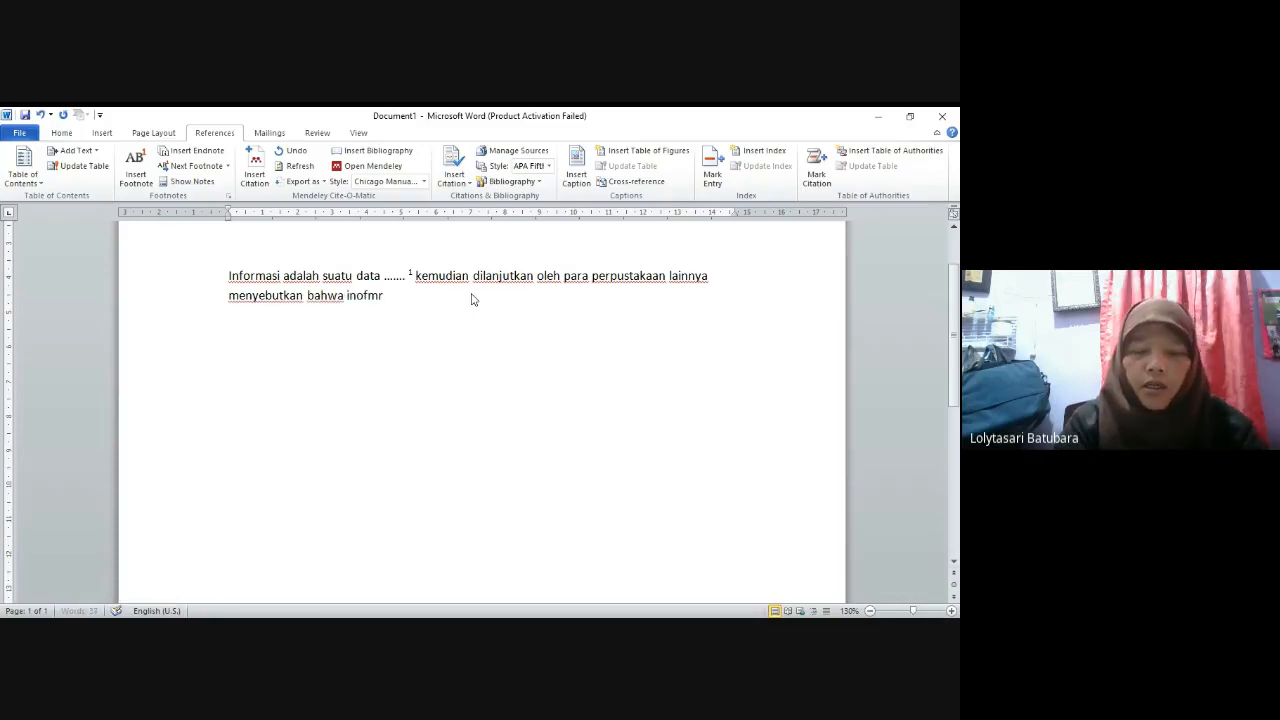
type("di ada")
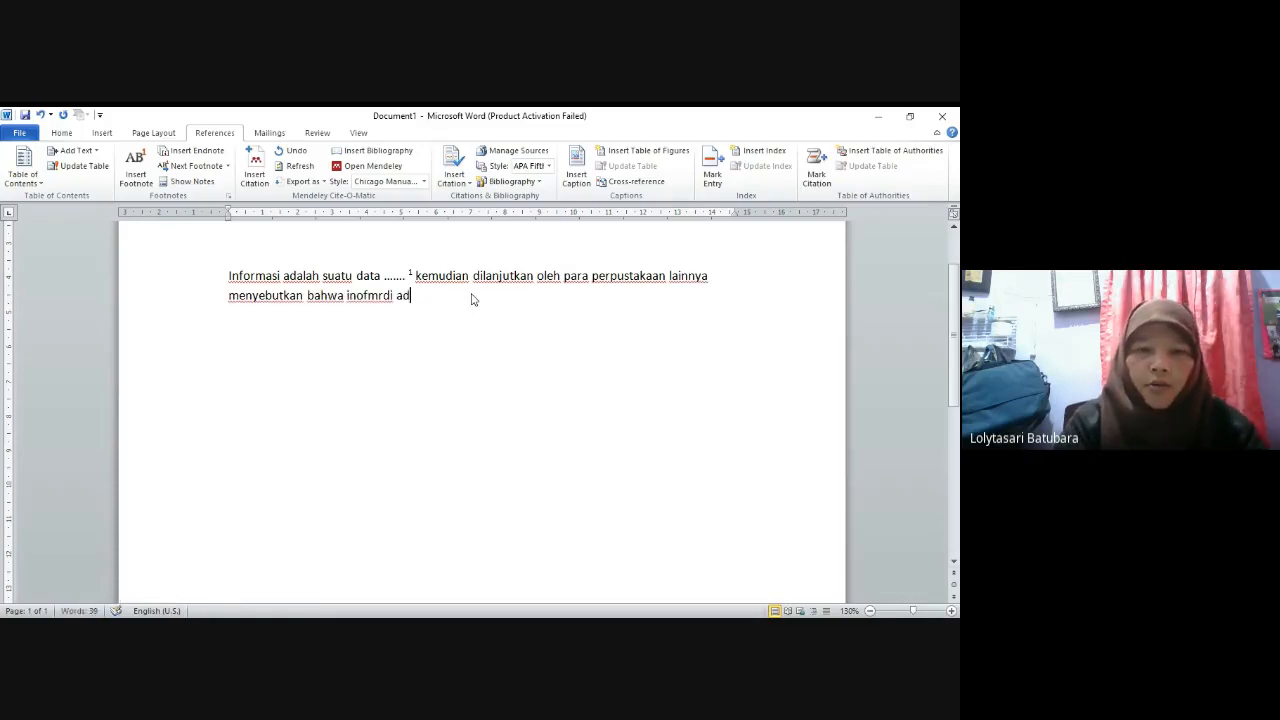
key("BackSpace")
key("BackSpace")
key("BackSpace")
key("BackSpace")
key("BackSpace")
key("BackSpace")
key("BackSpace")
key("BackSpace")
key("BackSpace")
key("BackSpace")
type("f")
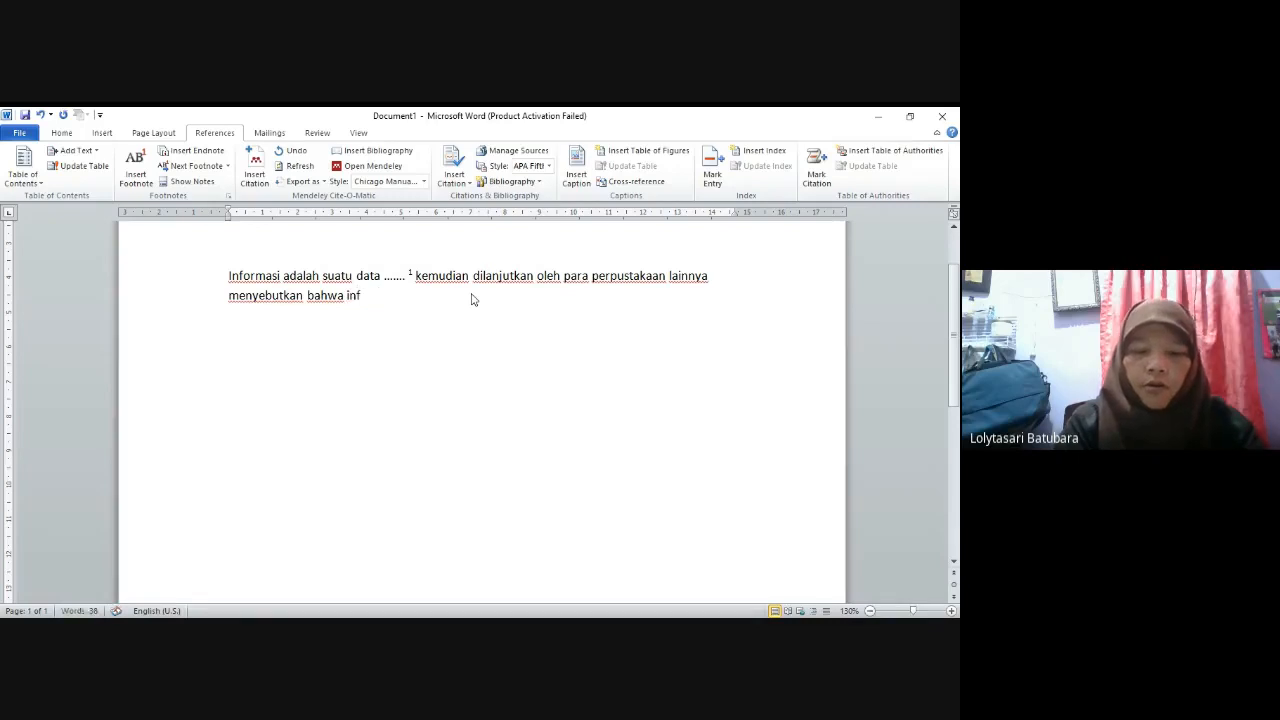
type("ormasi")
key("BackSpace")
key("BackSpace")
key("BackSpace")
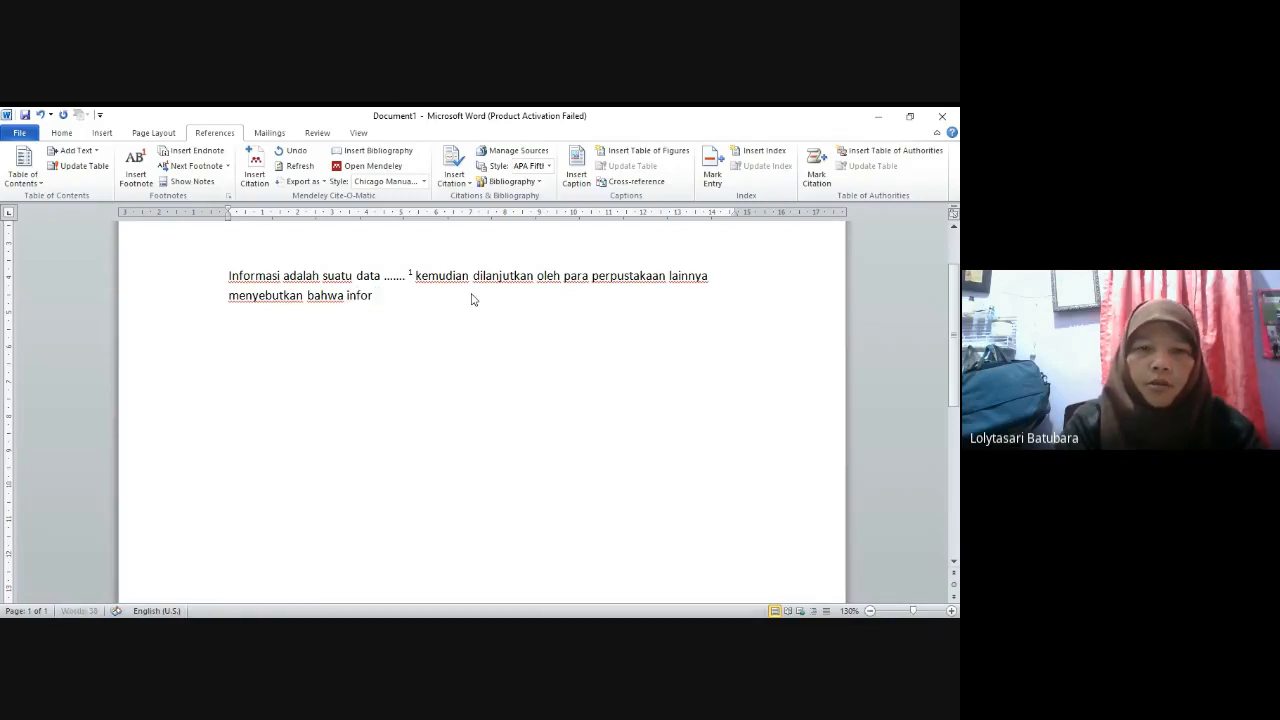
type("masi adalah")
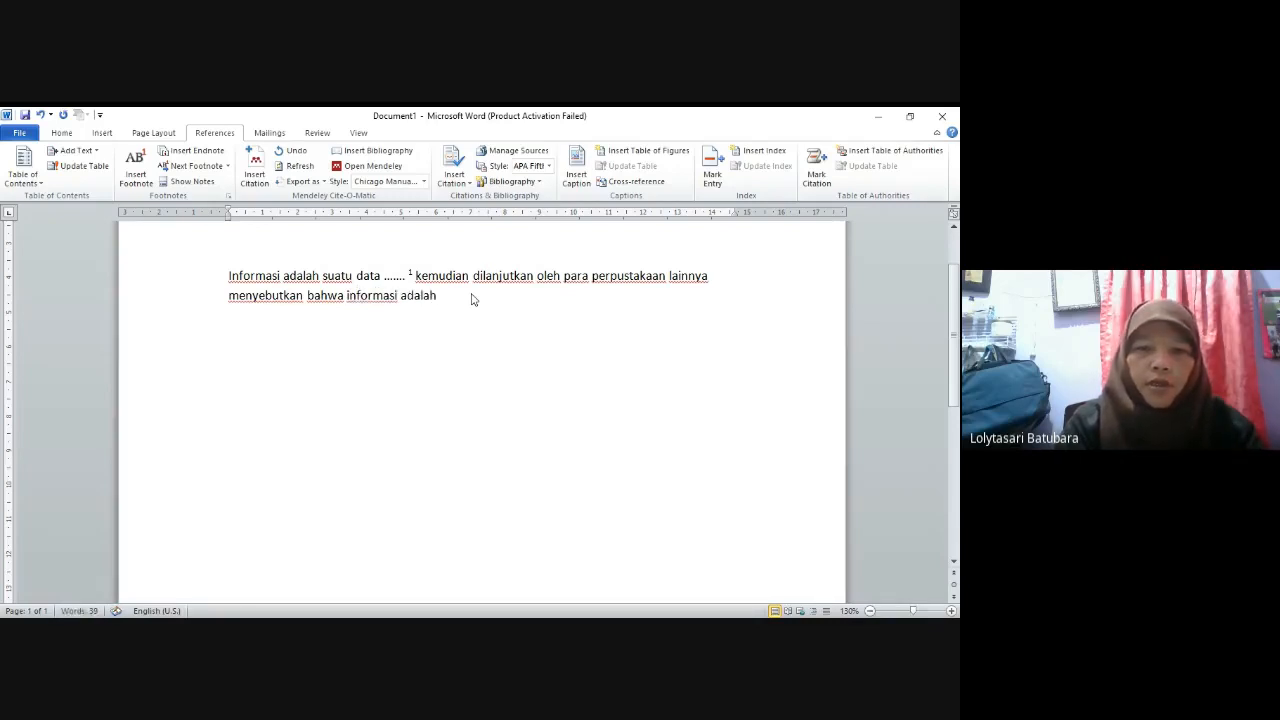
left_click(255, 168)
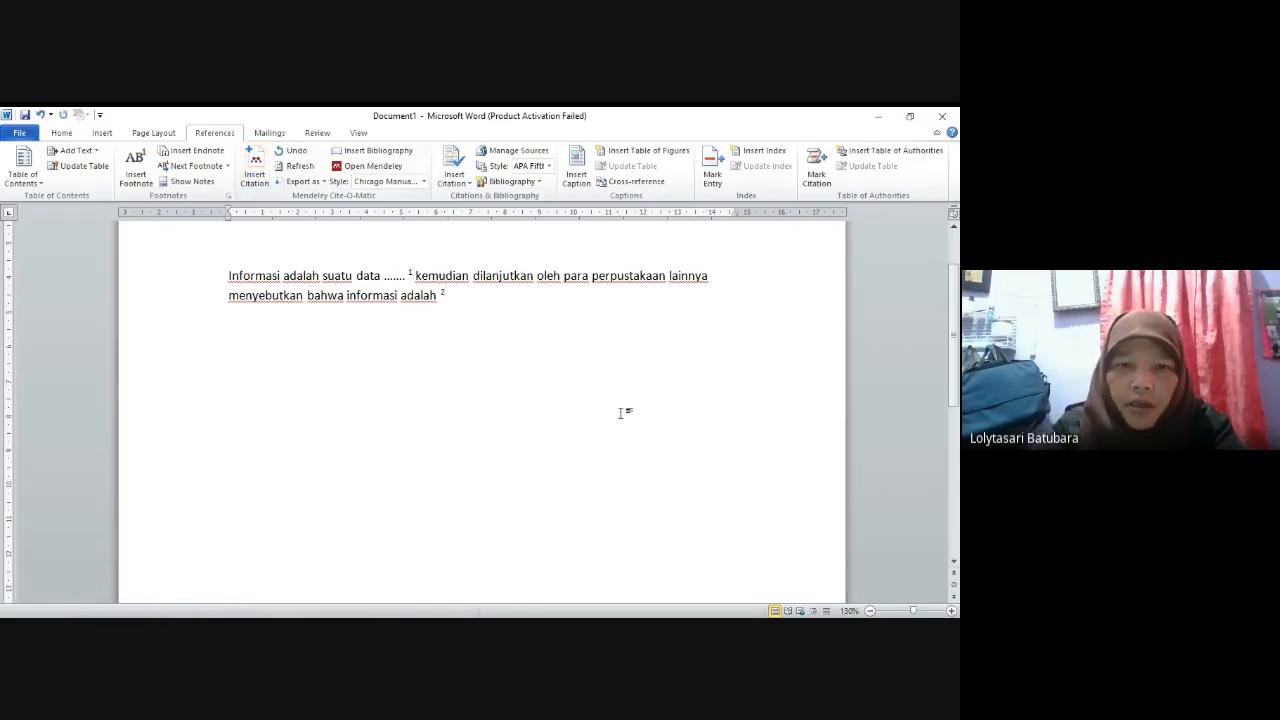
- Indent the paragraph's first line by about 1 cm and add "..." directly before the second citation number
left_click(227, 271)
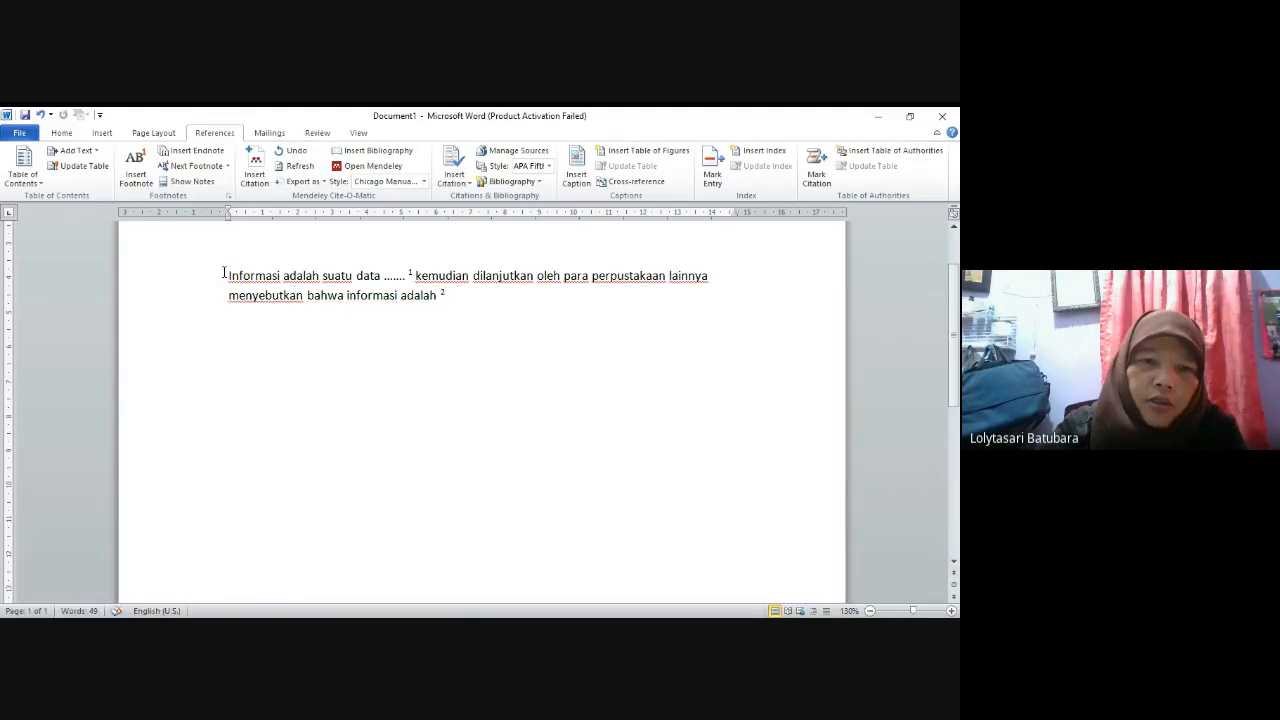
left_click_drag(228, 210, 263, 210)
left_click(496, 304)
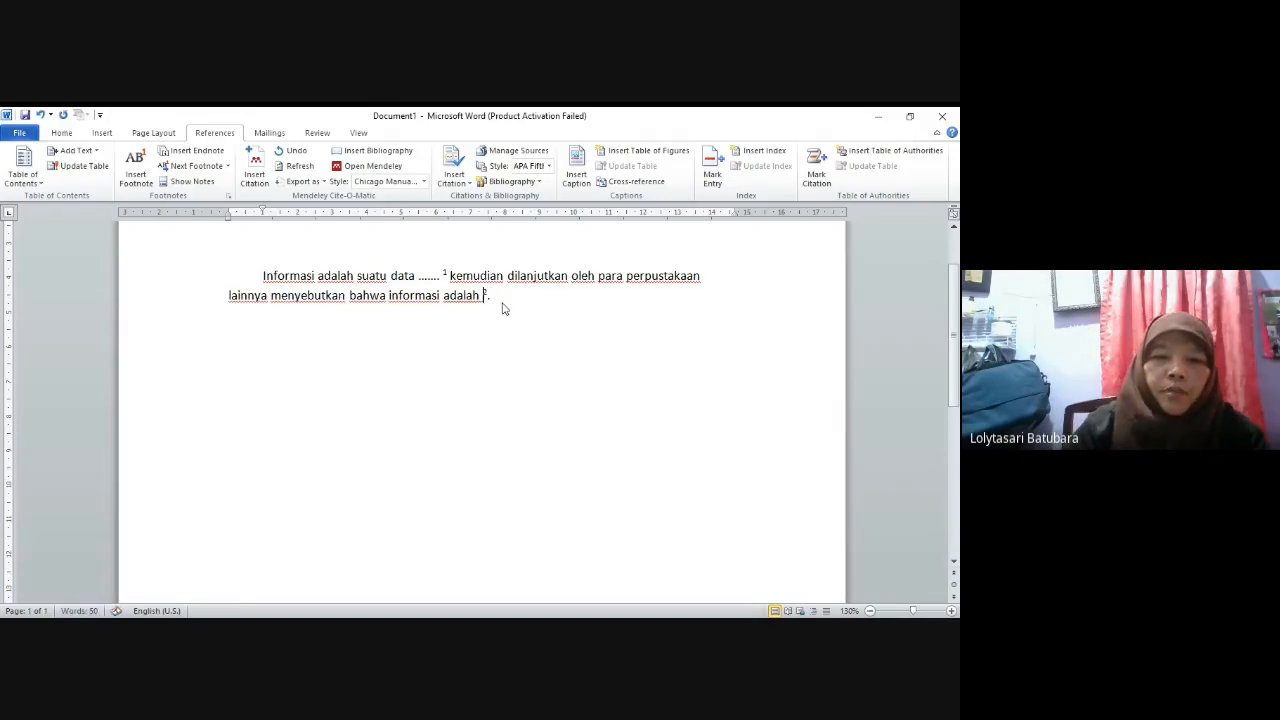
type("...")
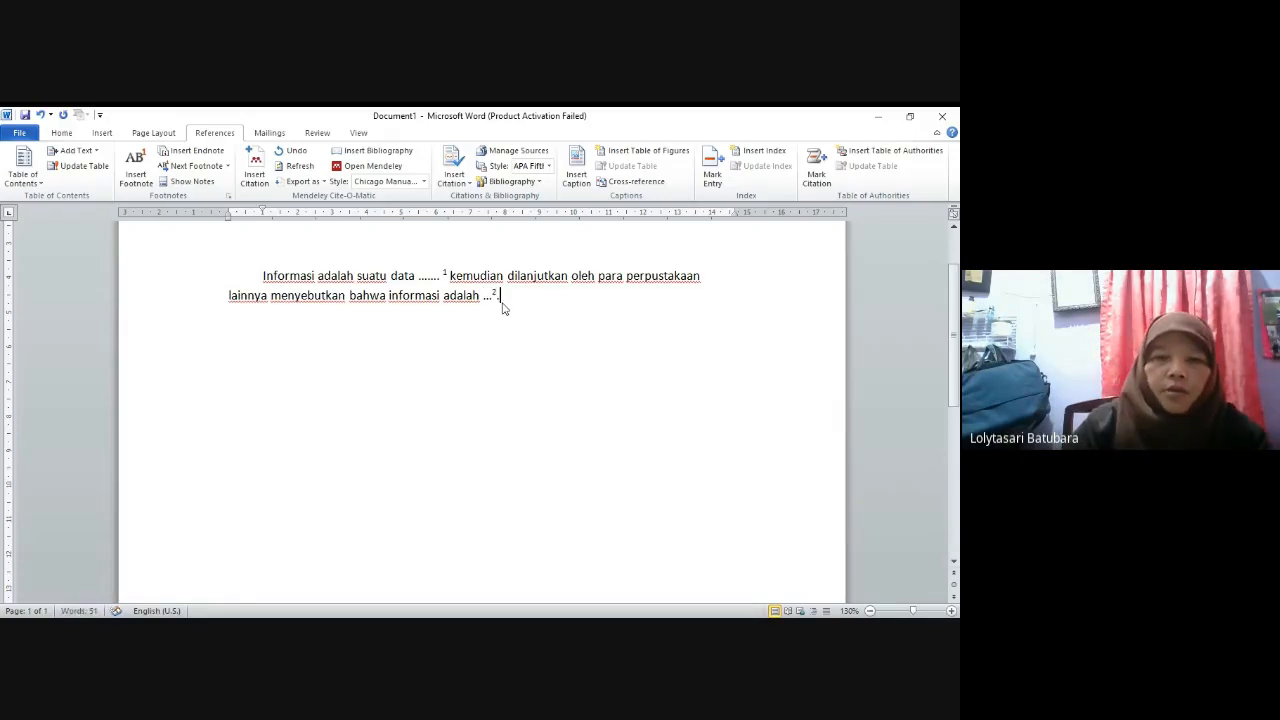
- Start a new paragraph below the second citation with "Untuk itu maka pengguna peerpustaan"
key("Return")
type("h")
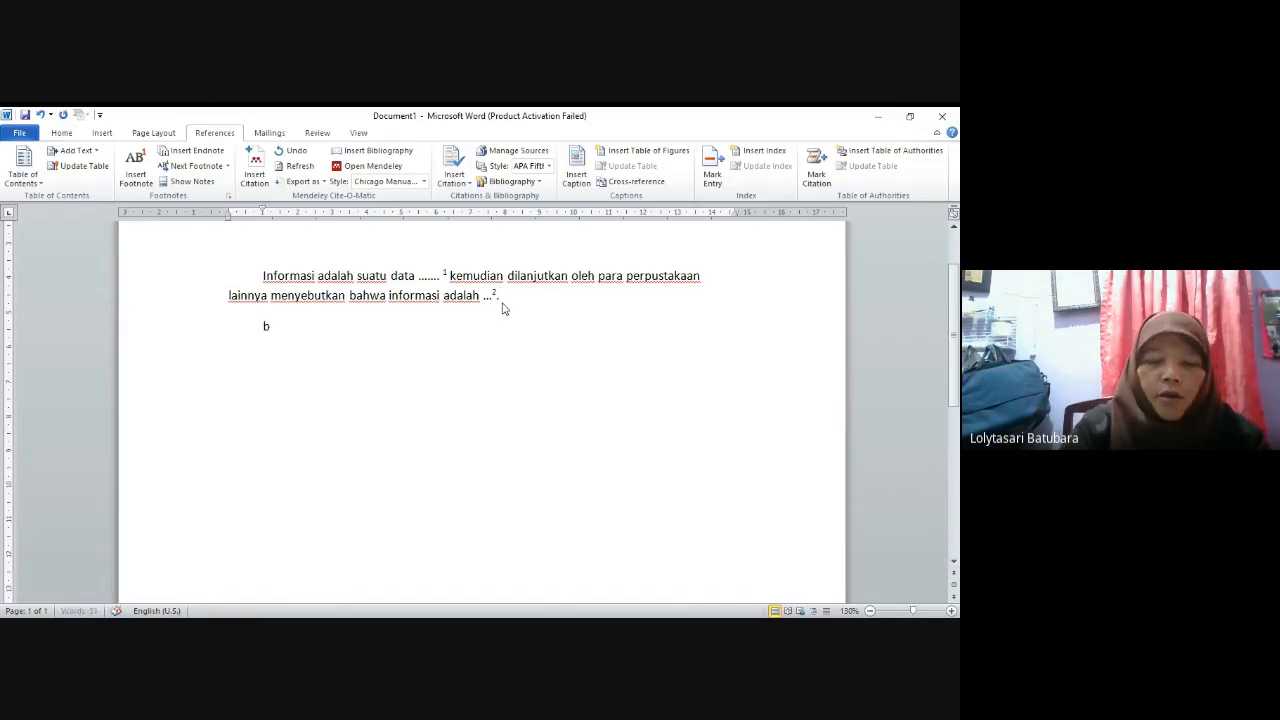
key("BackSpace")
type("U")
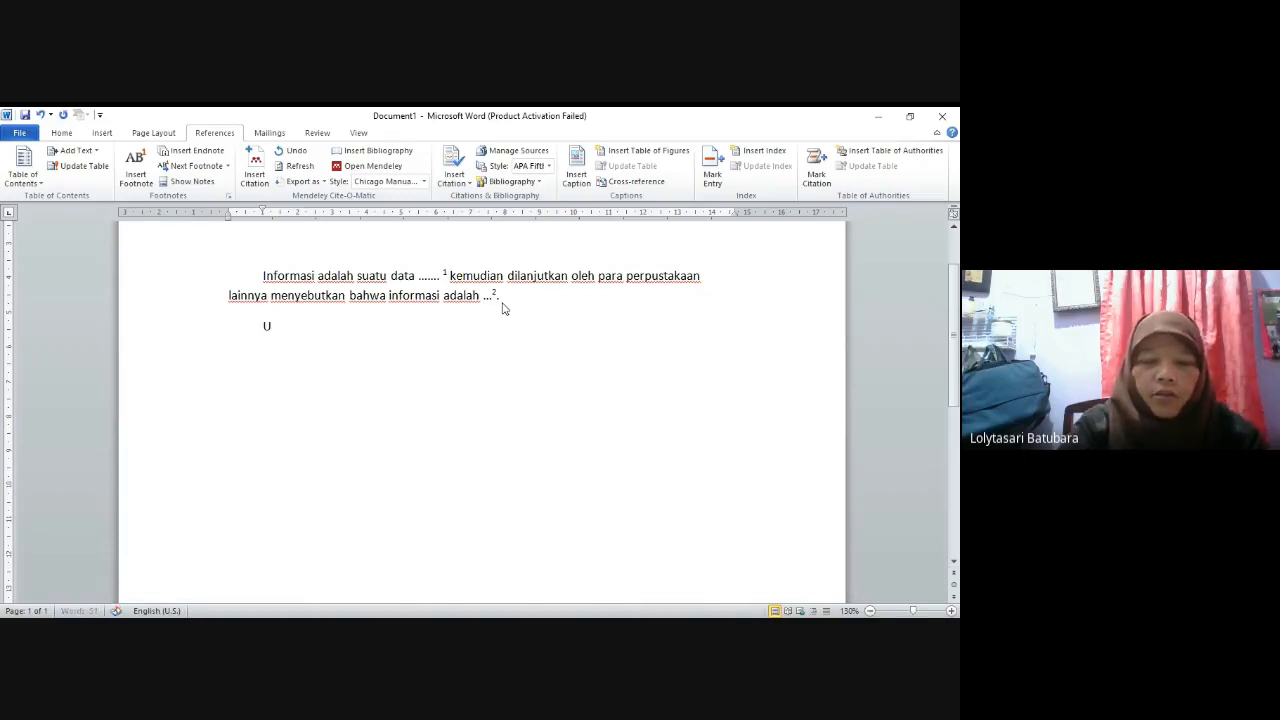
type("ntuk itu ma")
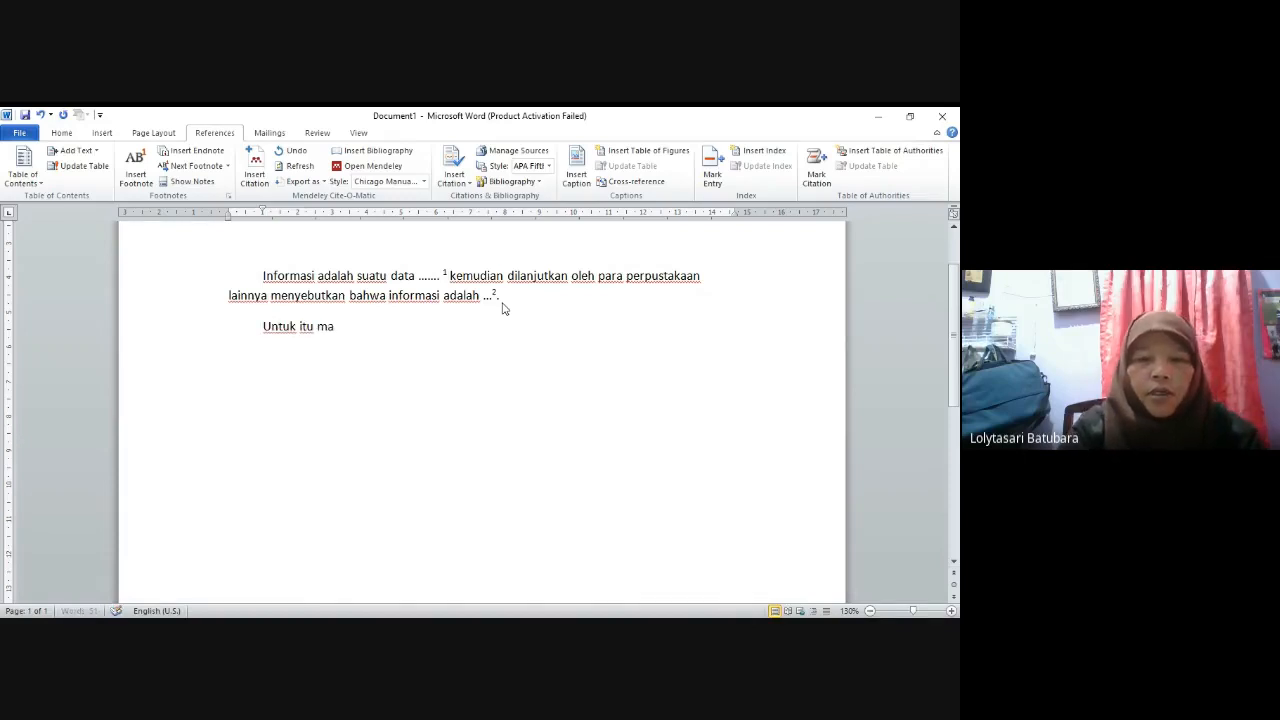
type("ka peng")
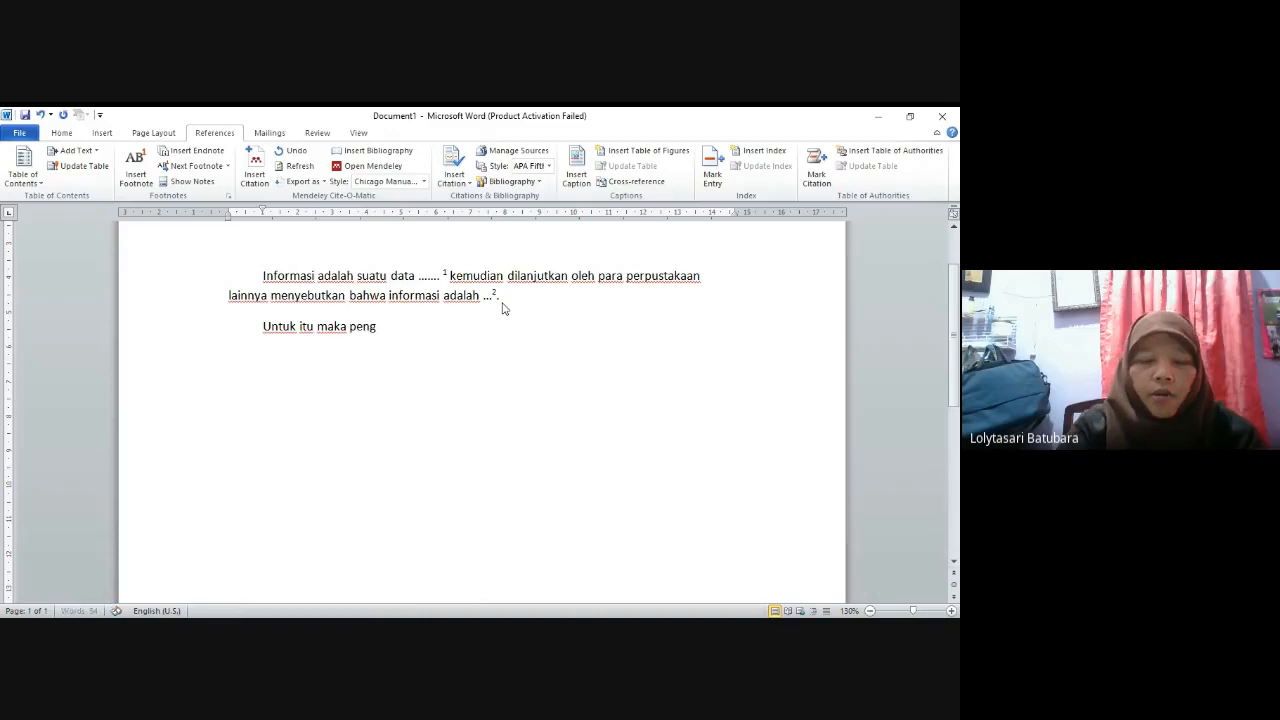
type("guna pe")
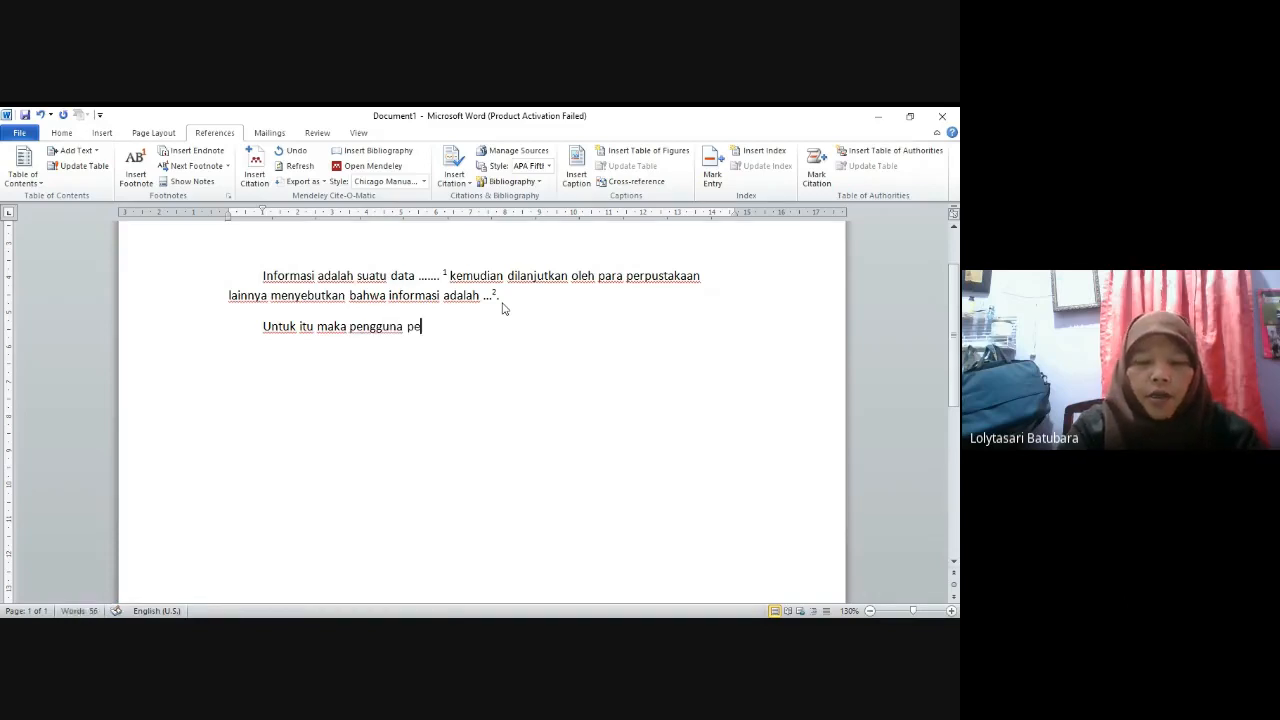
type("erpustaan dalat")
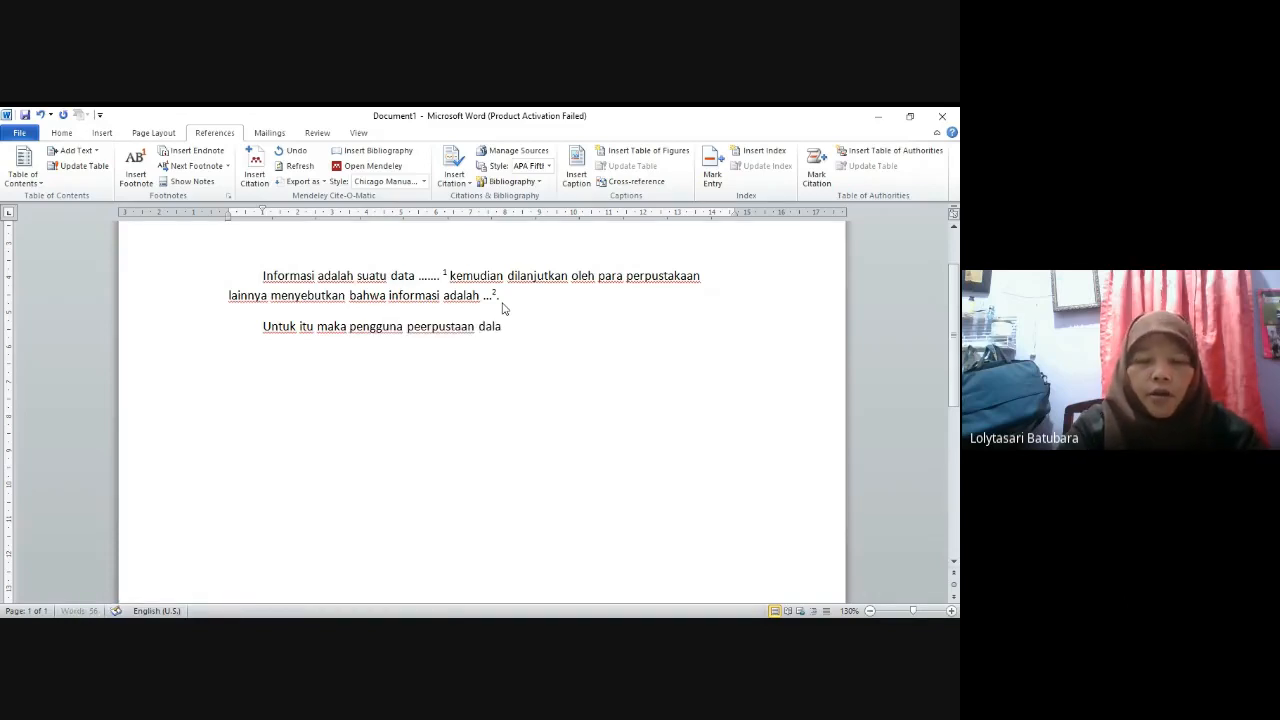
key("BackSpace")
key("BackSpace")
key("BackSpace")
key("BackSpace")
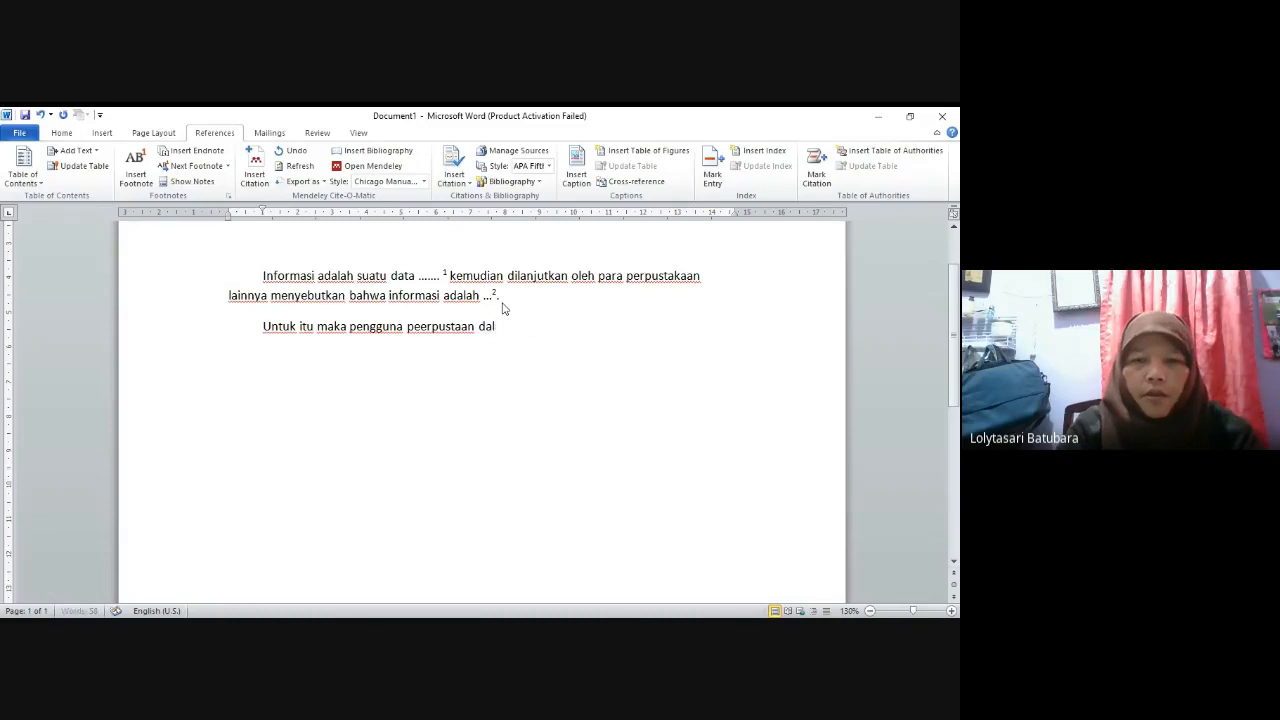
- Continue the new paragraph's sentence with "dapat menelusur informasi"
type("apat me")
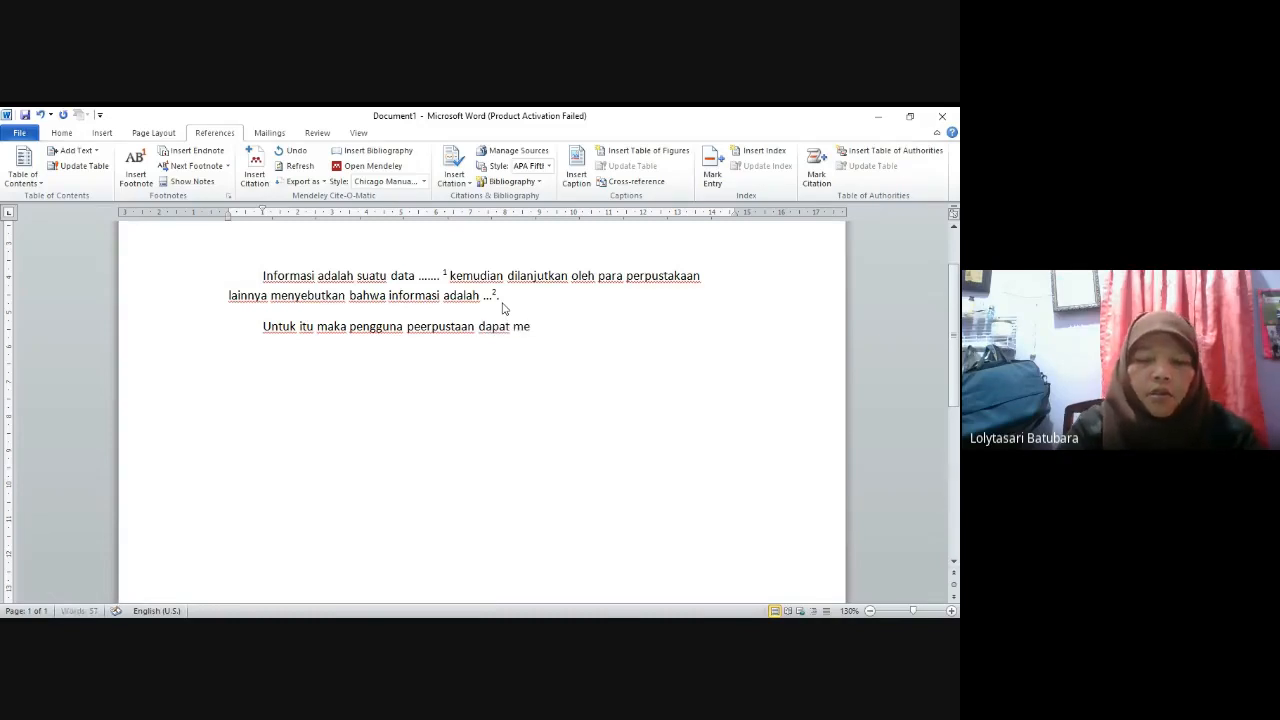
type("nelusur inform")
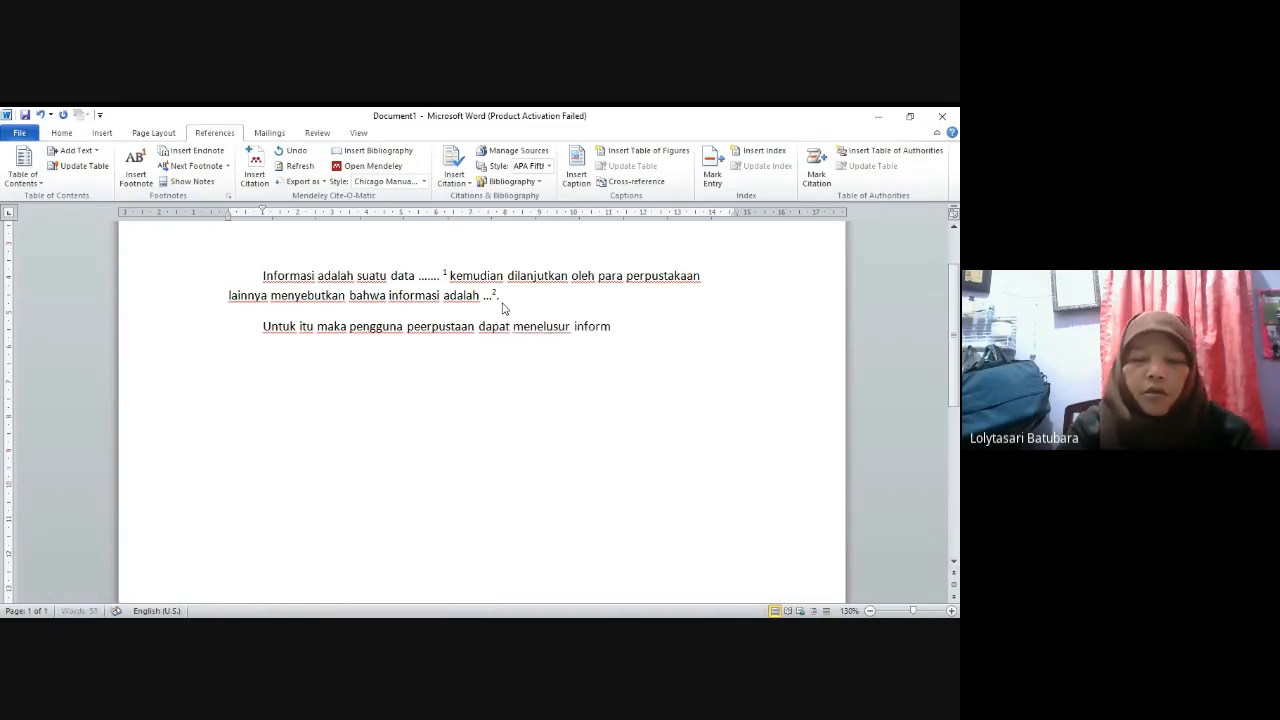
type("asi d")
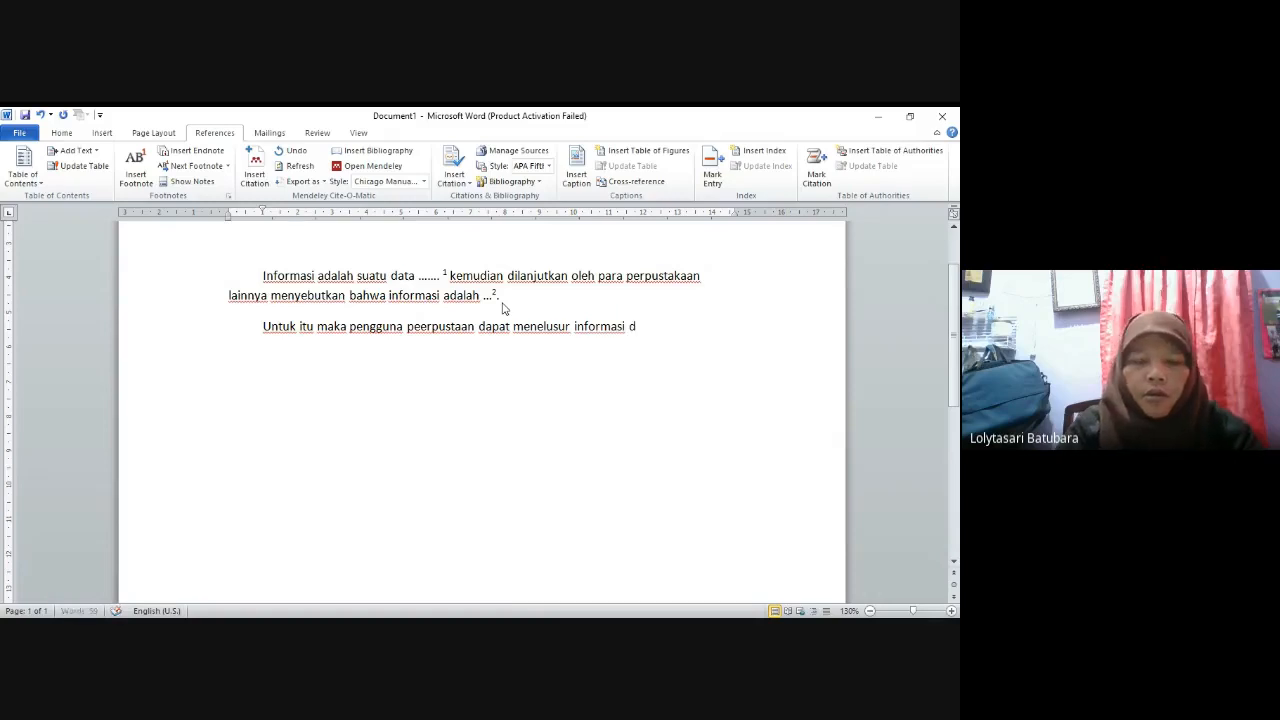
type("eng")
key("BackSpace")
key("BackSpace")
key("BackSpace")
key("BackSpace")
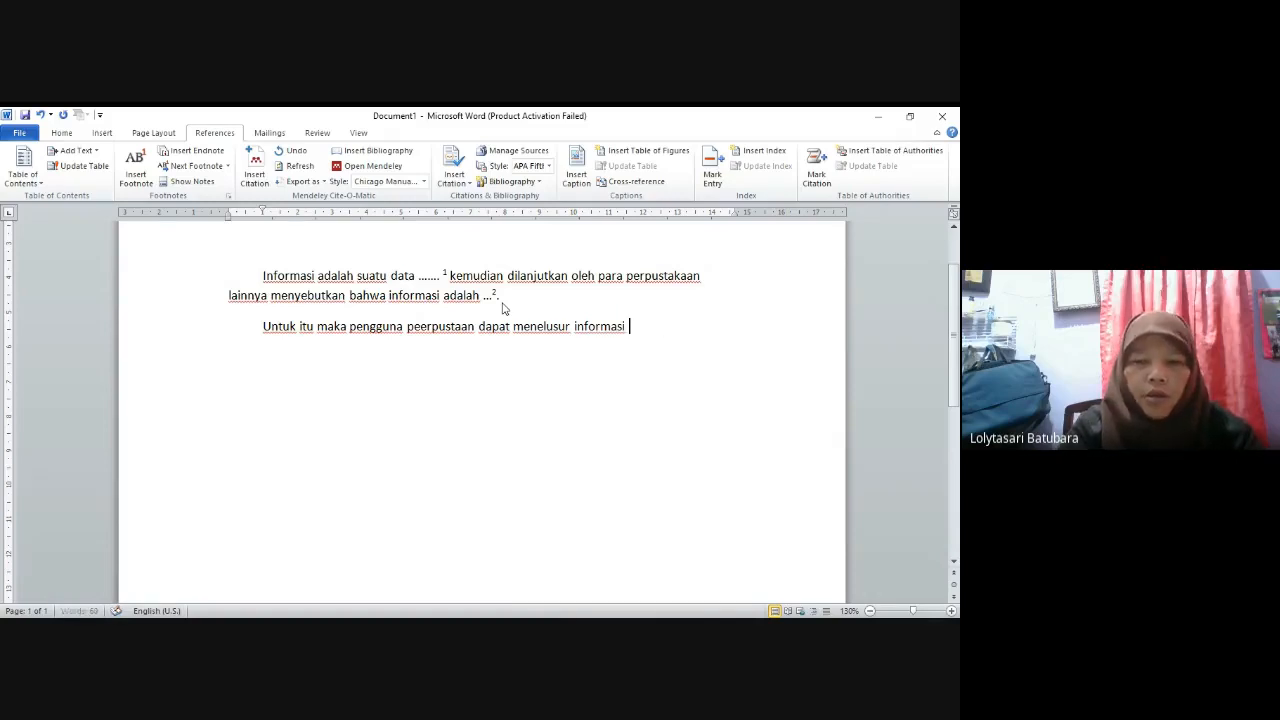
- Finish the sentence with "melalui opac" and insert a third Mendeley citation directly after it
type("melalui")
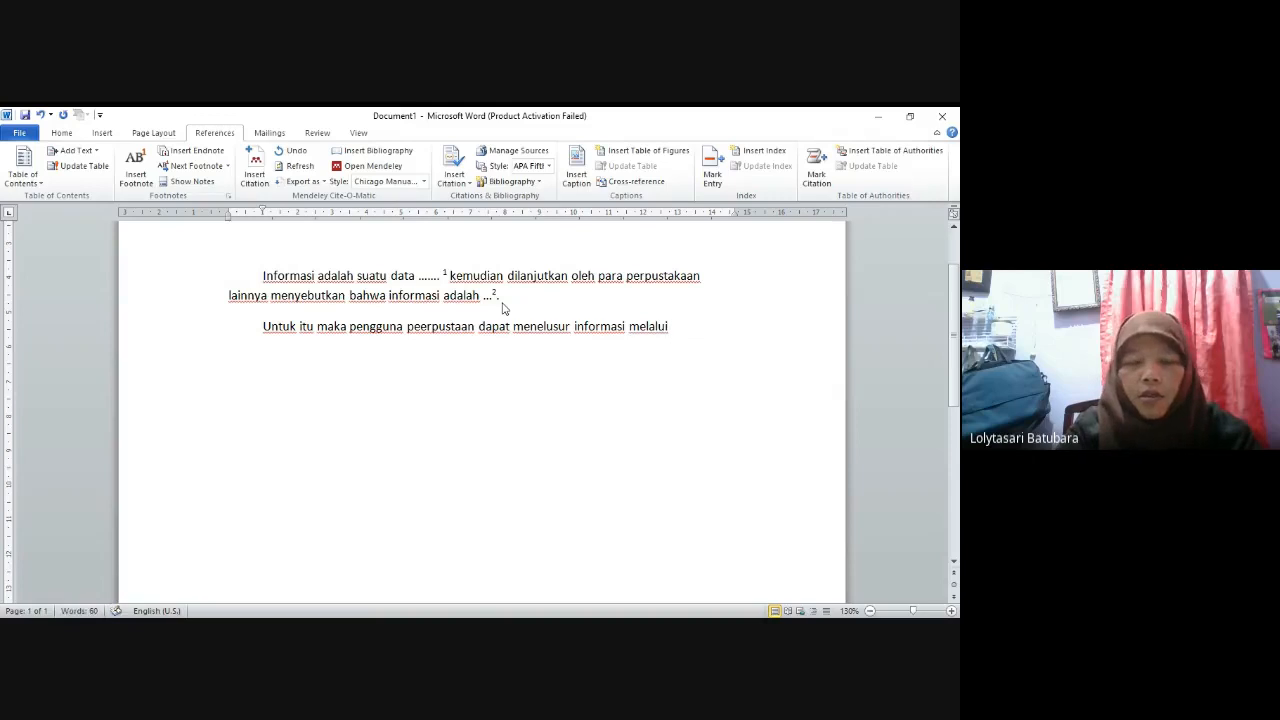
type(" opac")
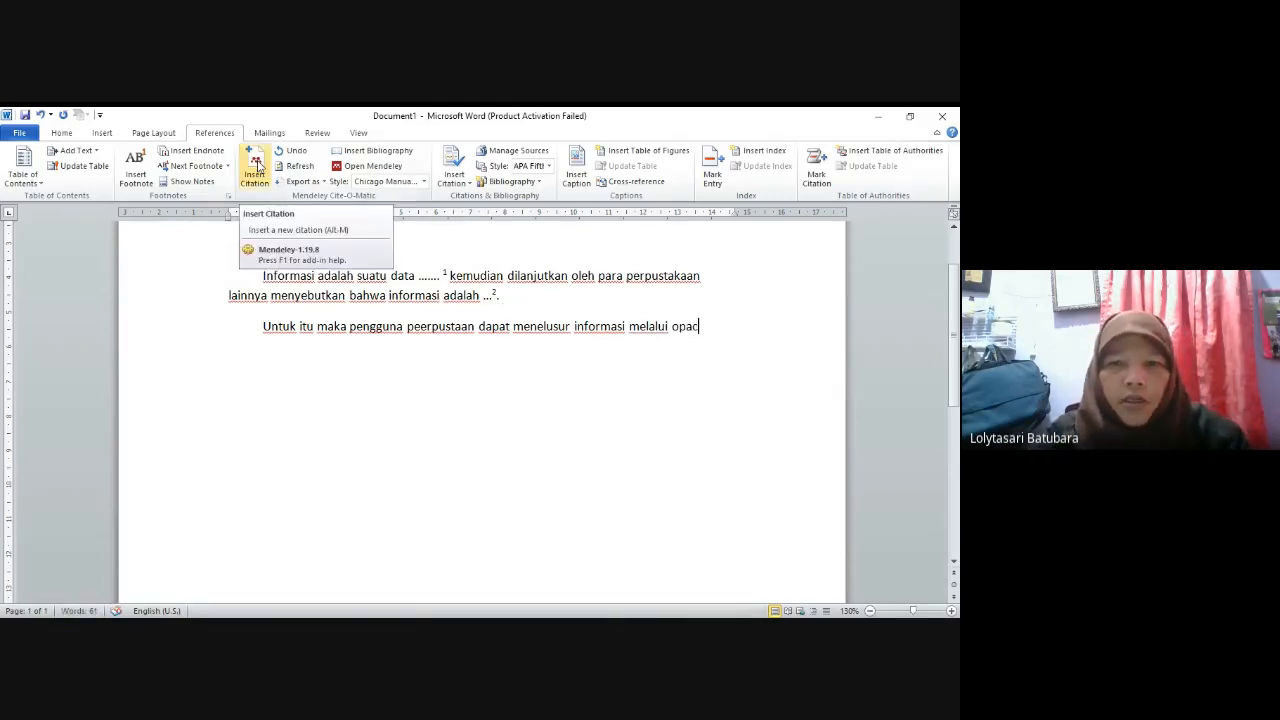
left_click(257, 166)
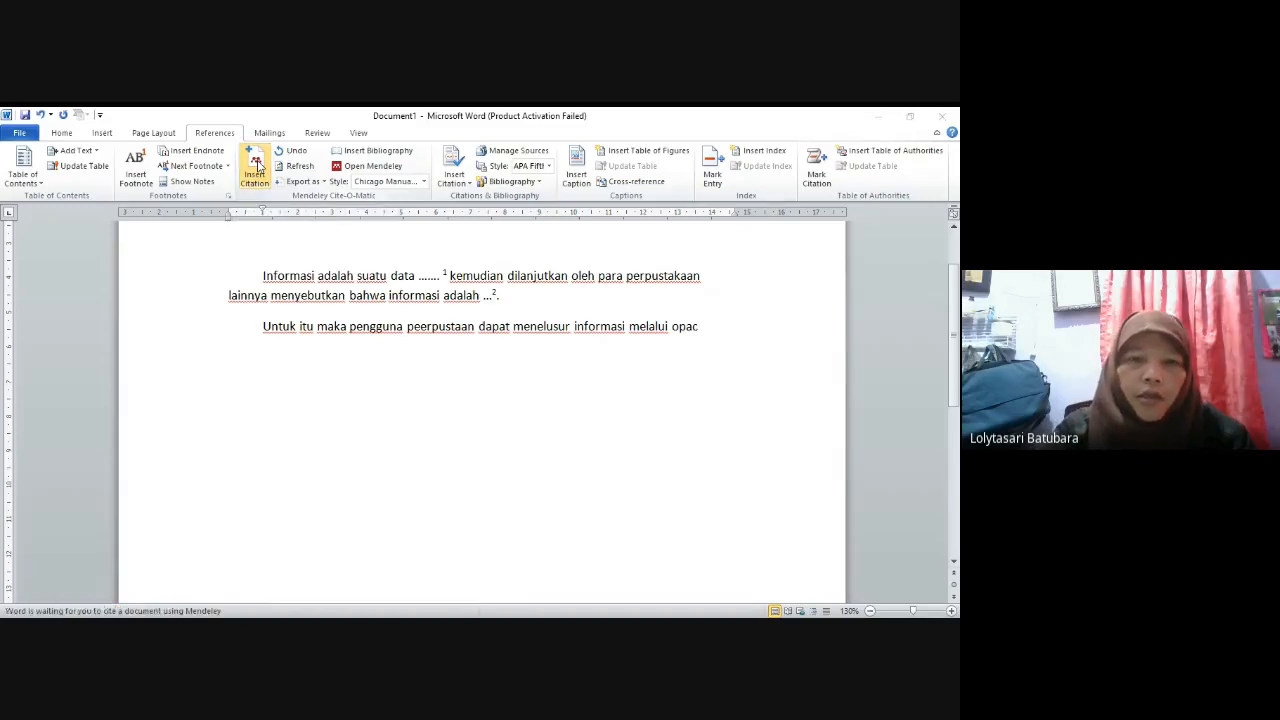
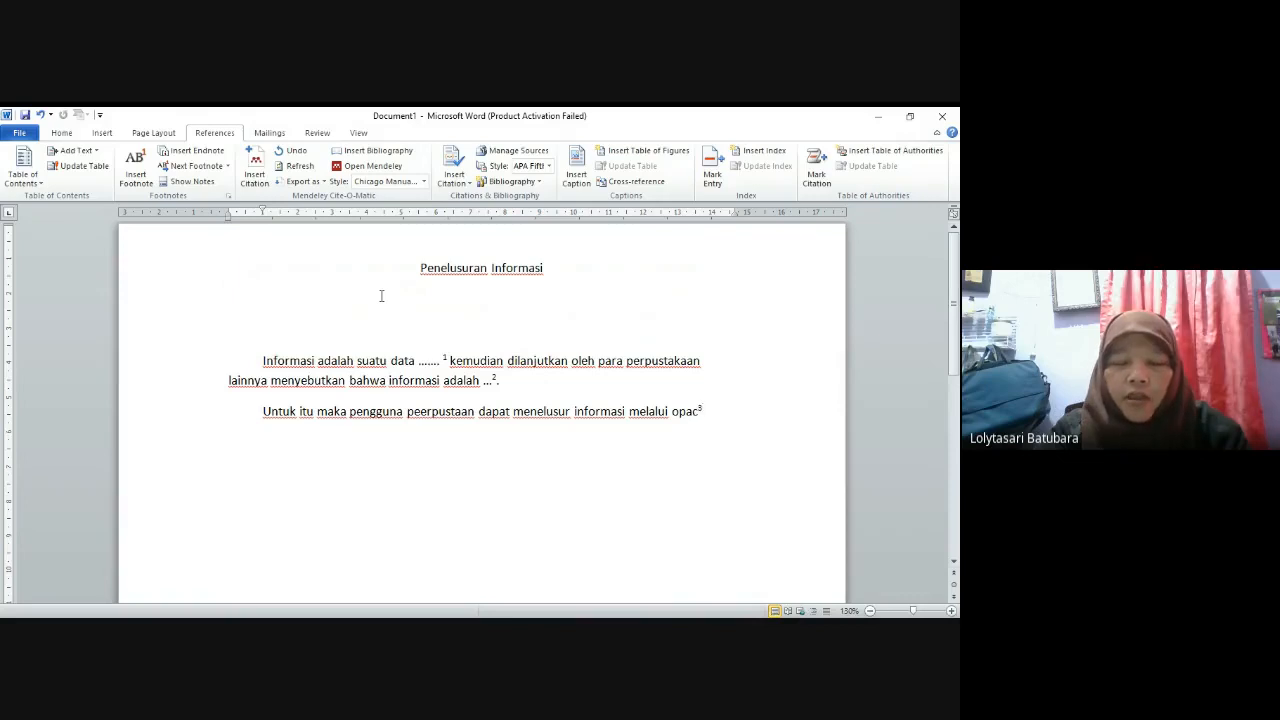
- Add empty lines below the second paragraph until the text continues on page 2
scroll(382, 297, "down", 1)
scroll(500, 360, "up", 1)
scroll(651, 414, "down", 2)
scroll(650, 413, "up", 2)
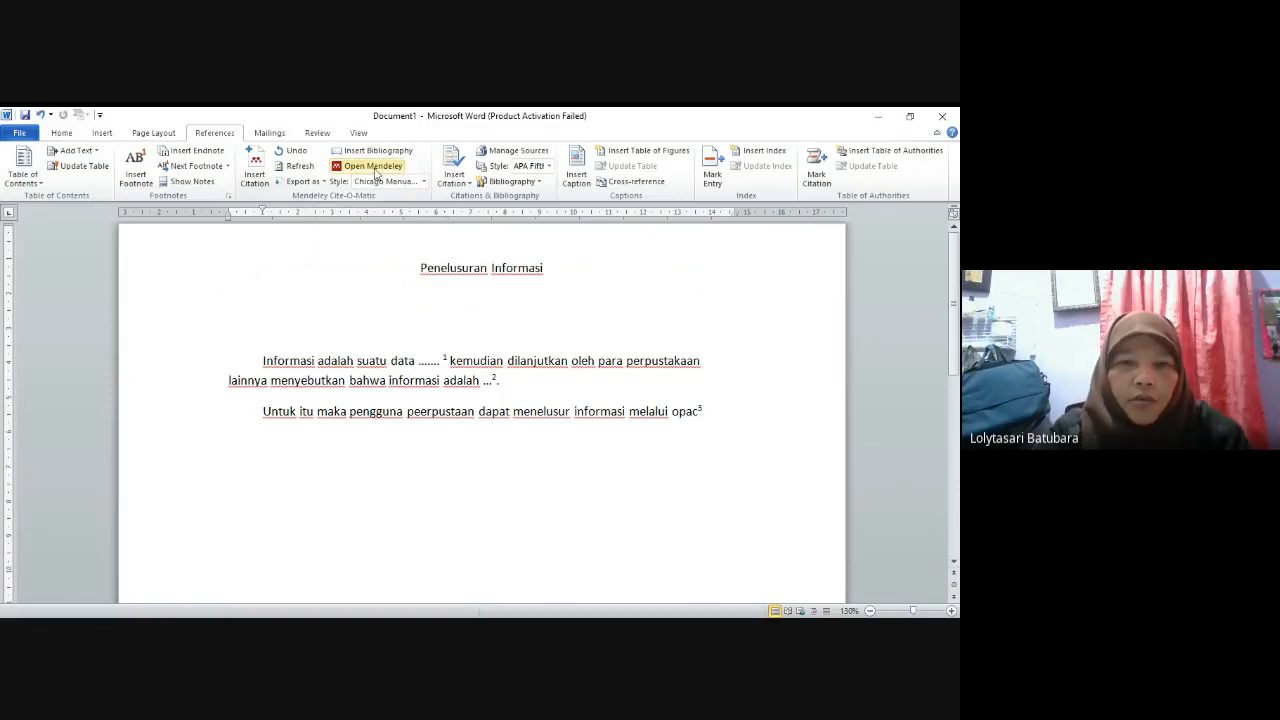
scroll(469, 414, "down", 8)
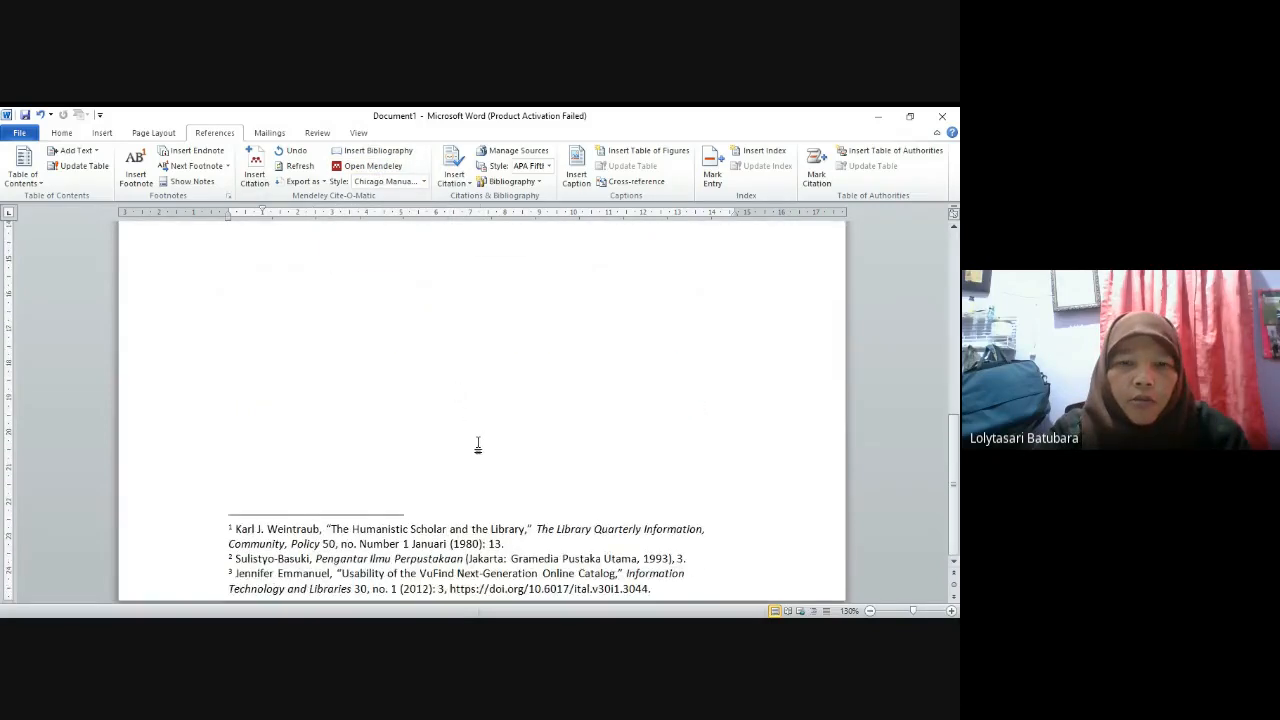
scroll(465, 412, "up", 8)
key("Return")
key("Return")
key("Return")
key("Return")
key("Return")
key("Return")
key("Return")
key("Return")
key("Return")
key("Return")
key("Return")
key("Return")
key("Return")
key("Return")
key("Return")
key("Return")
key("Return")
key("Return")
key("Return")
key("Return")
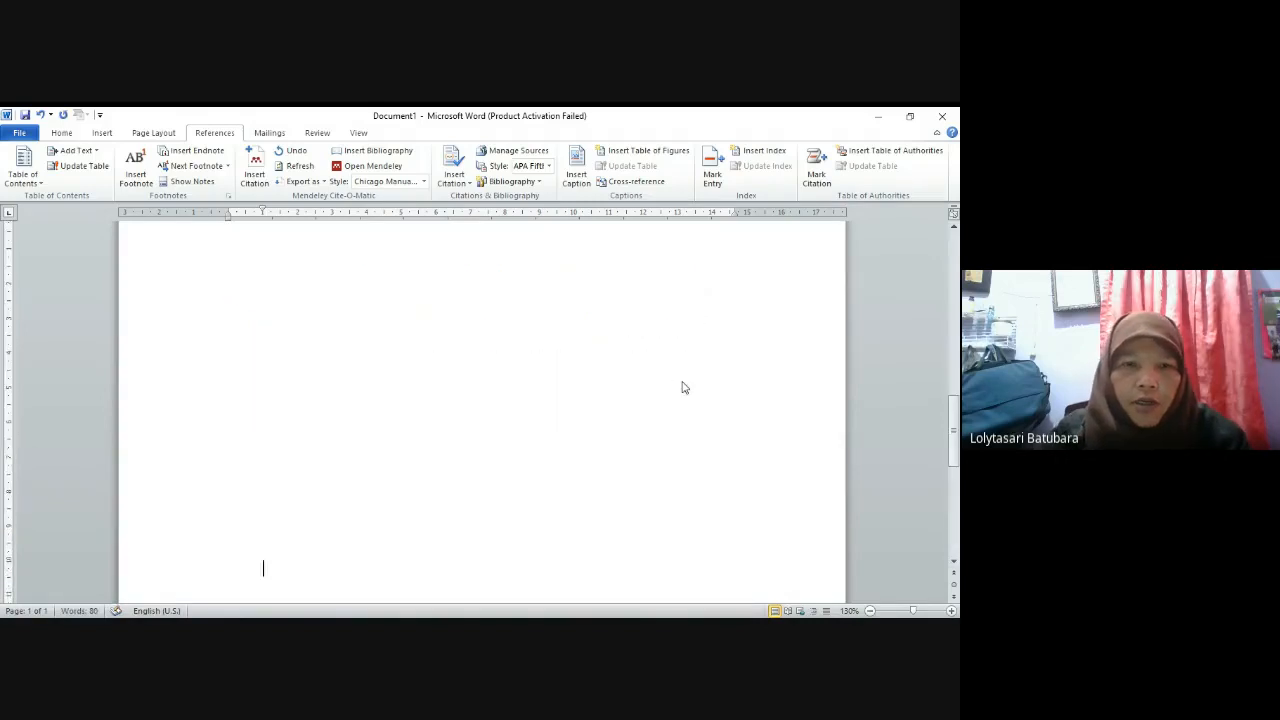
key("Return")
key("Return")
key("Return")
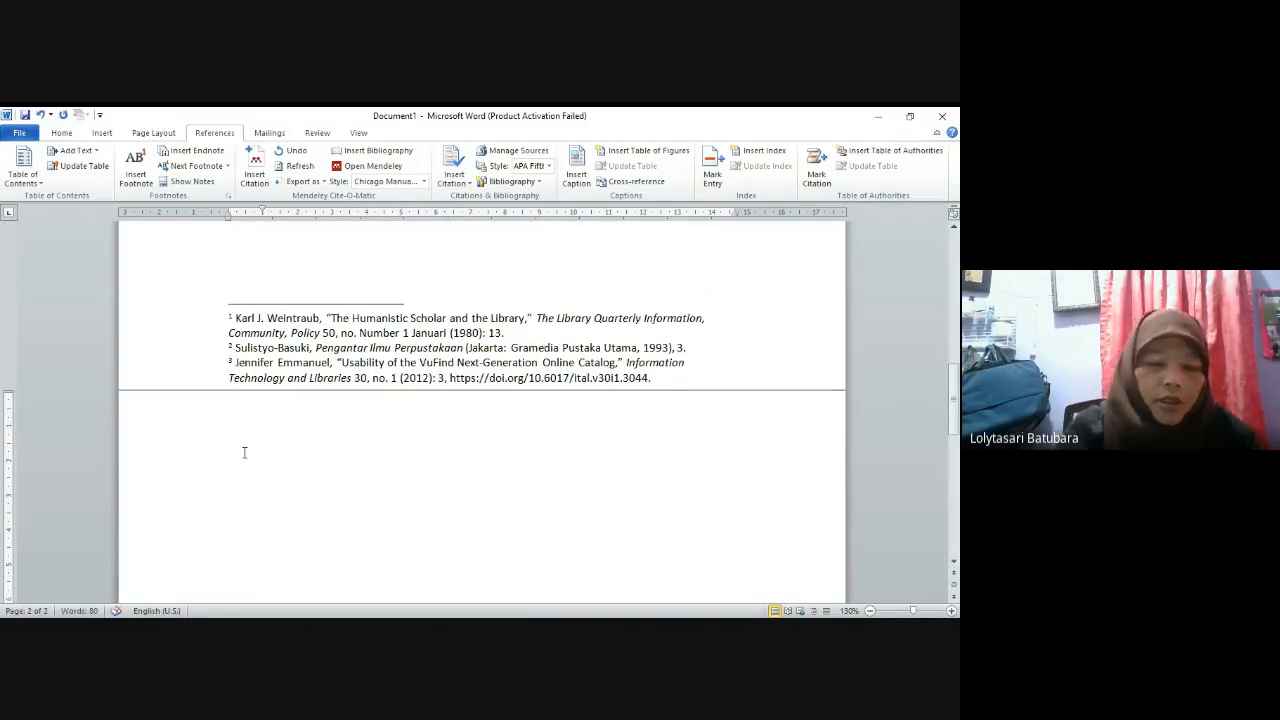
- Add the centred heading "DAFTAR PUSTAKA" at the start of page 2, followed by empty lines
type("DAFT")
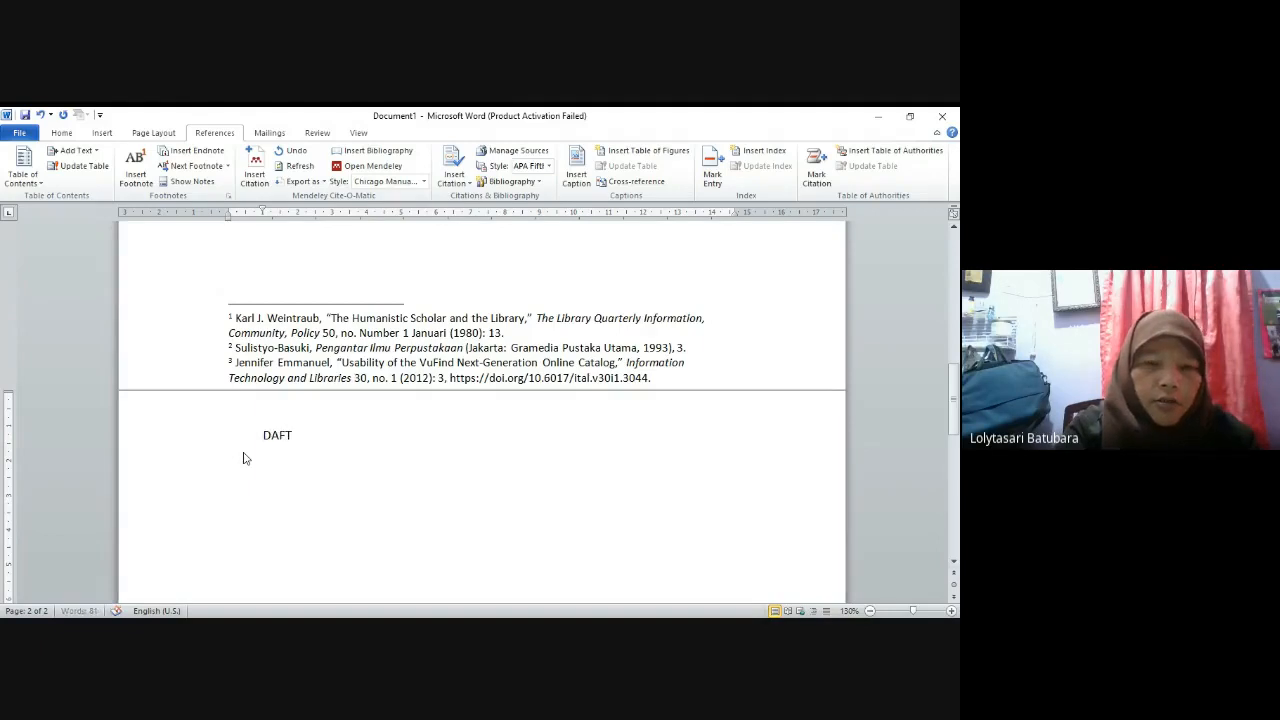
type("AR PUSTAKA")
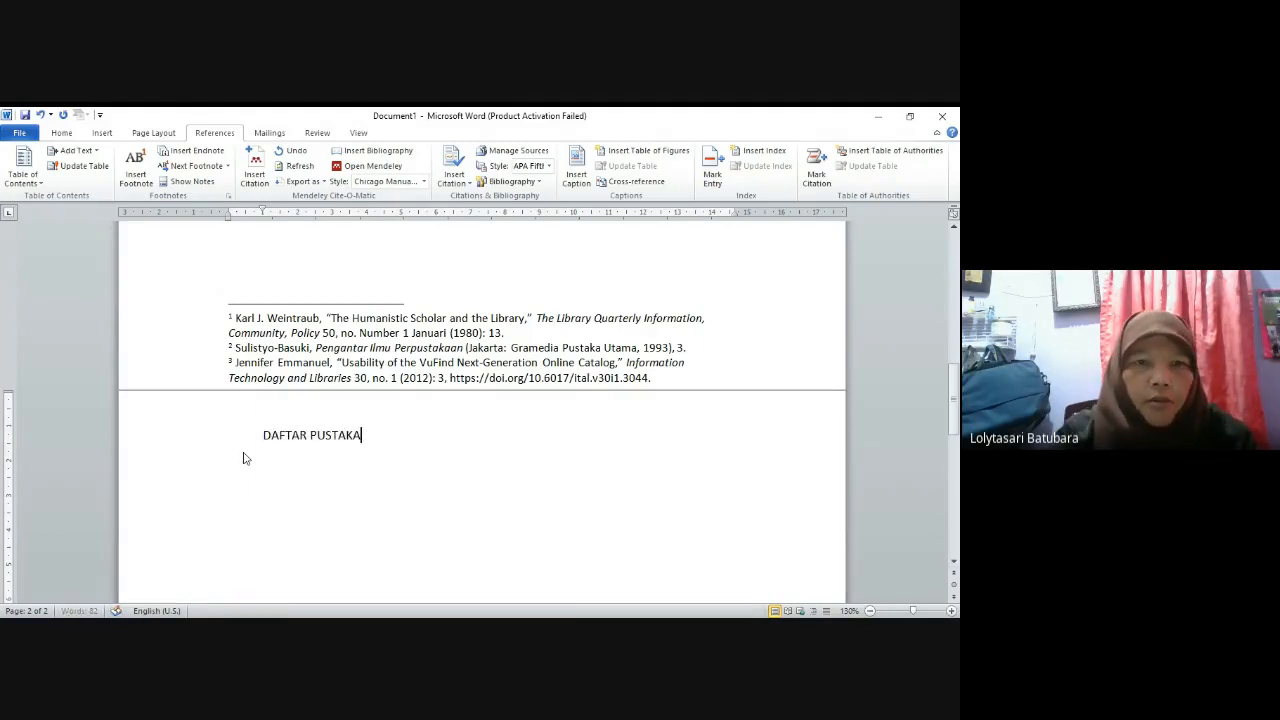
left_click(61, 132)
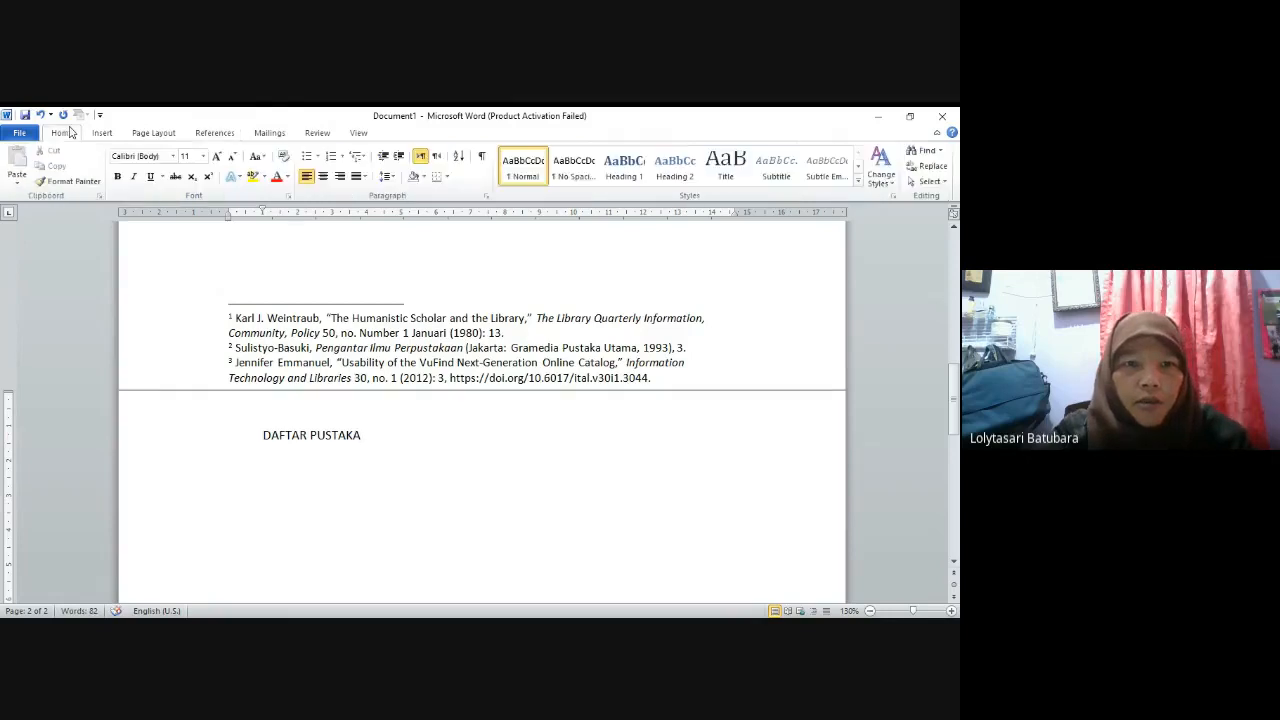
left_click(323, 176)
key("Return")
key("Return")
- Set the Mendeley citation style to Chicago Manual of Style 17th edition (full note)
scroll(783, 526, "up", 10)
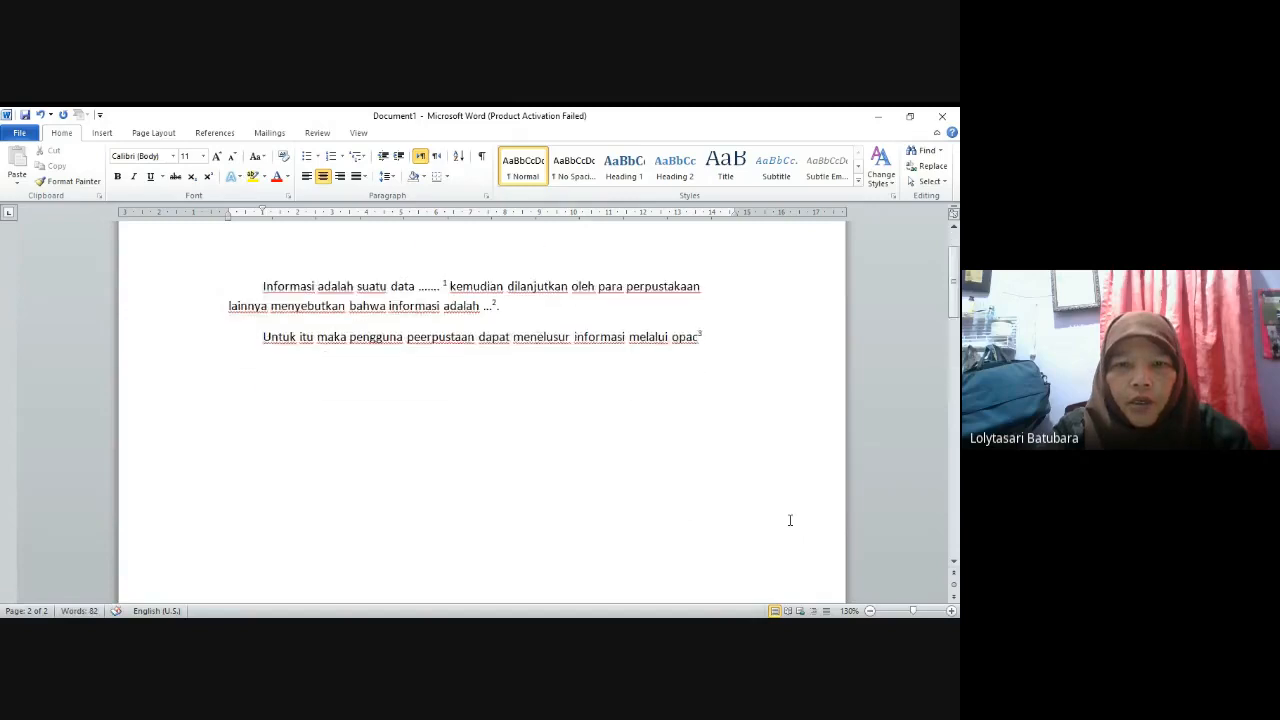
scroll(790, 520, "up", 1)
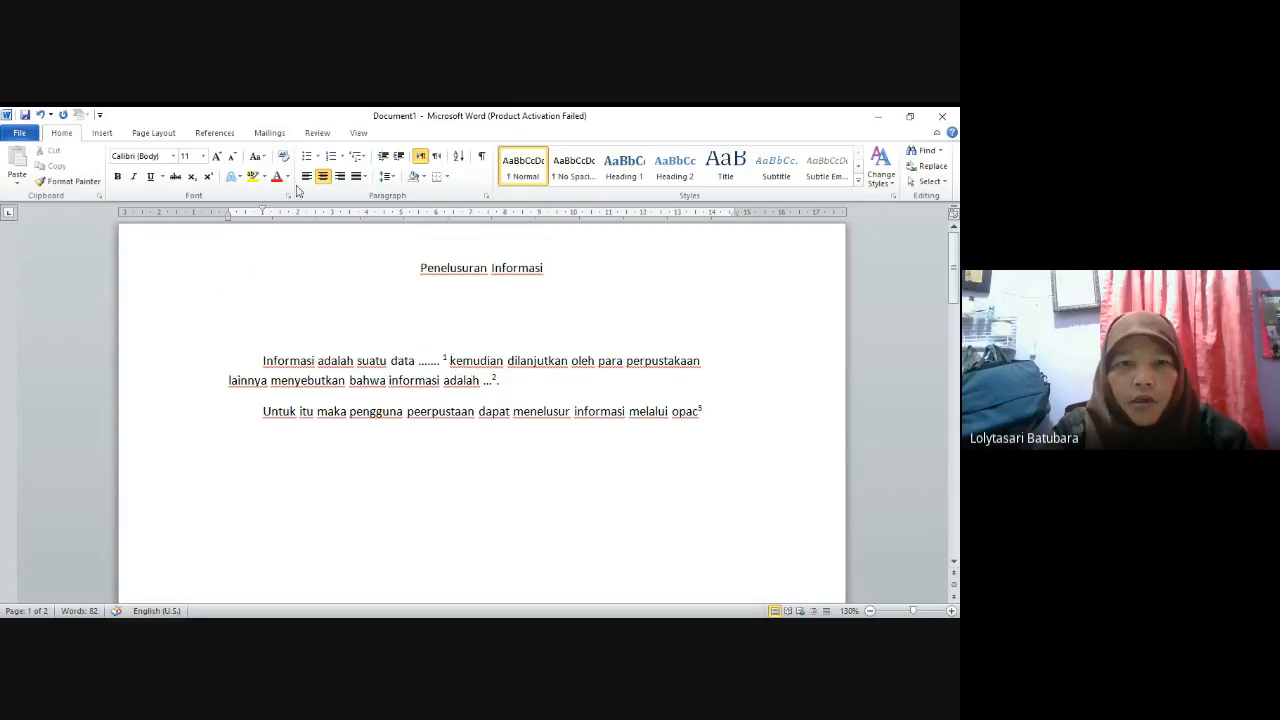
left_click(451, 359)
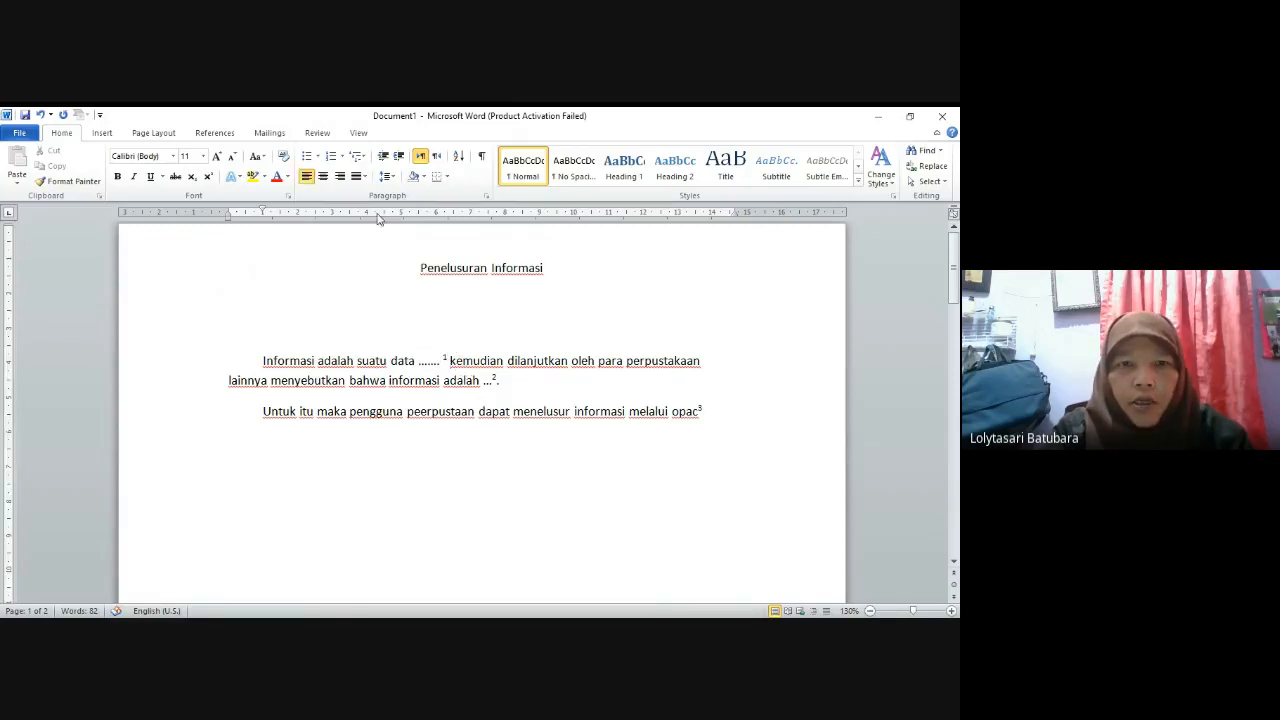
left_click(206, 135)
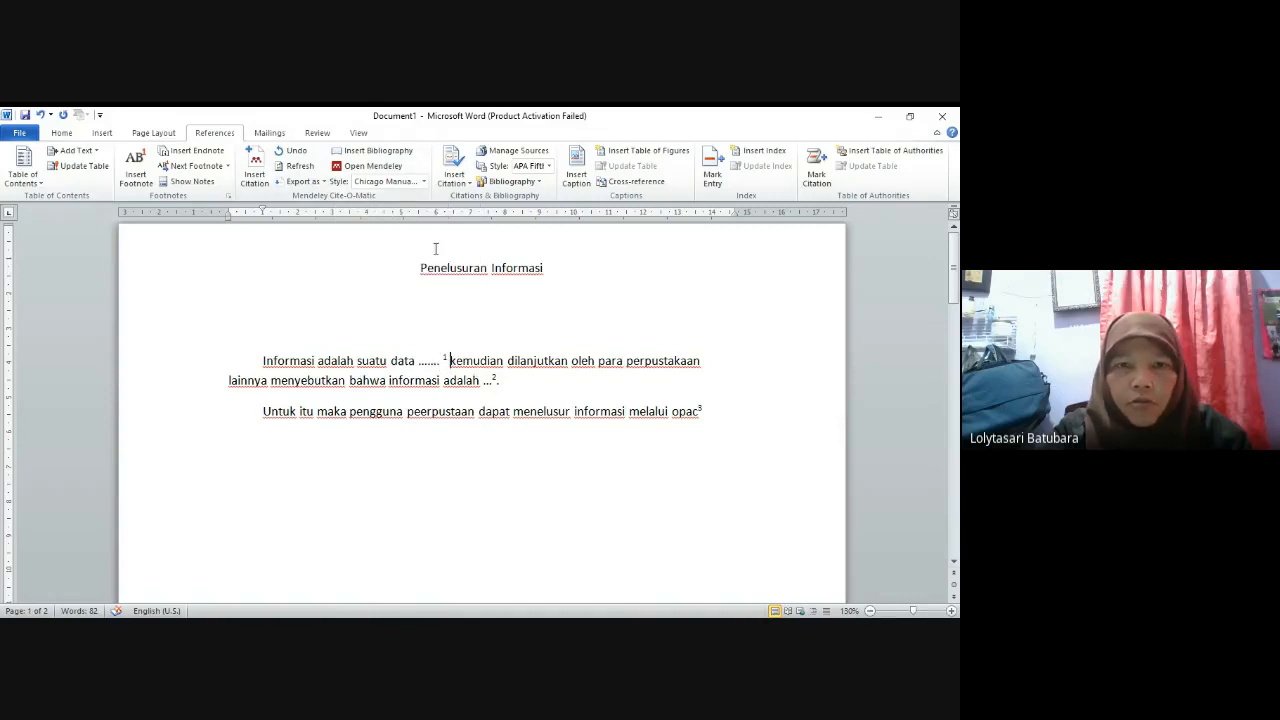
left_click(422, 182)
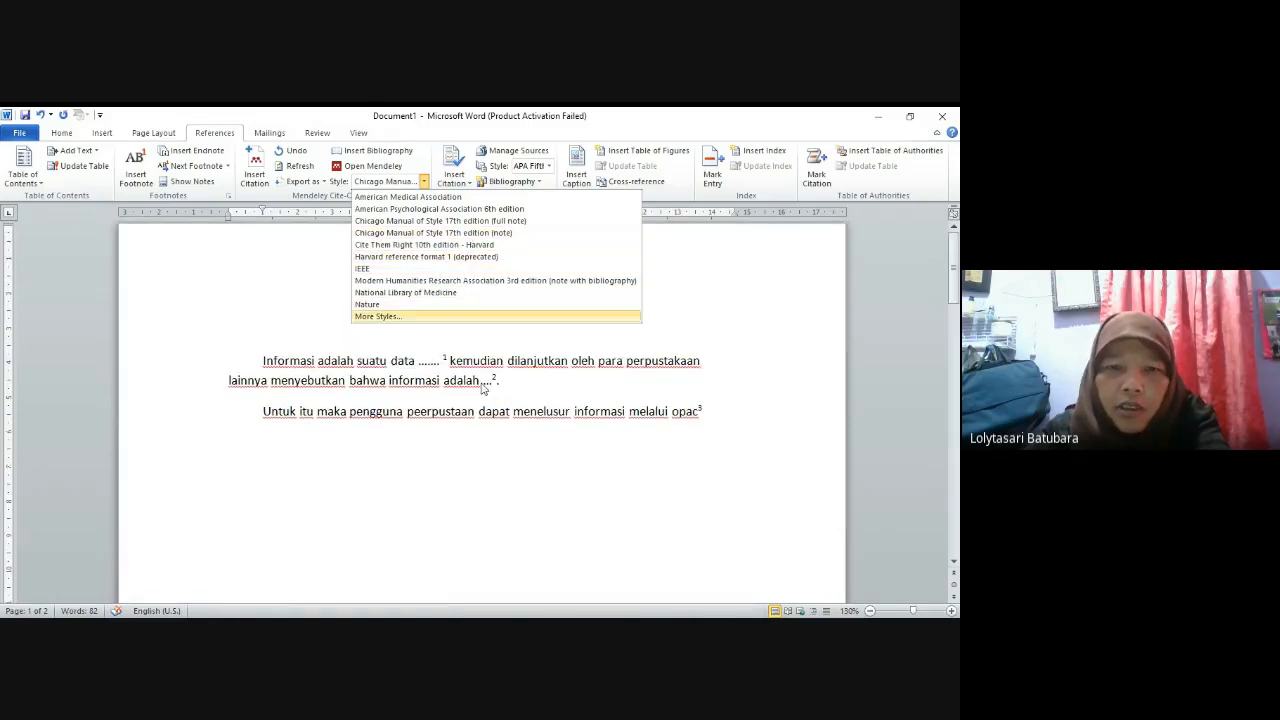
scroll(490, 392, "down", 5)
scroll(507, 404, "up", 3)
left_click(384, 183)
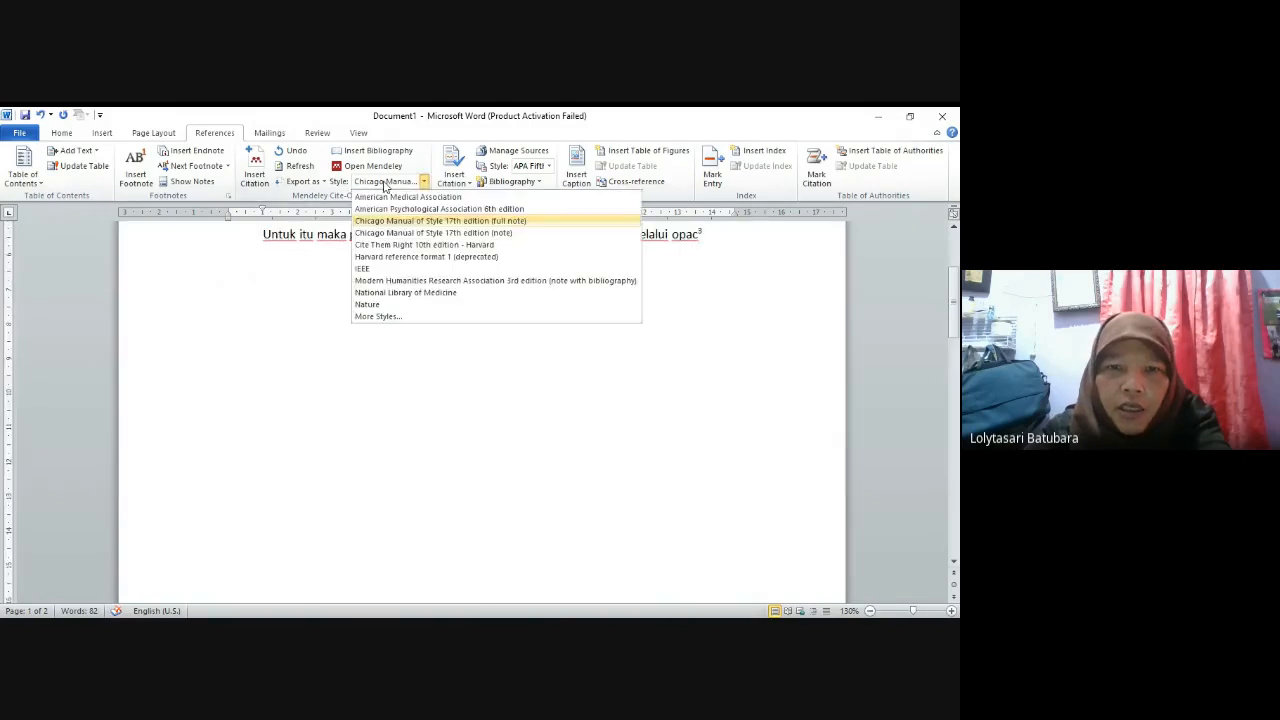
left_click(446, 220)
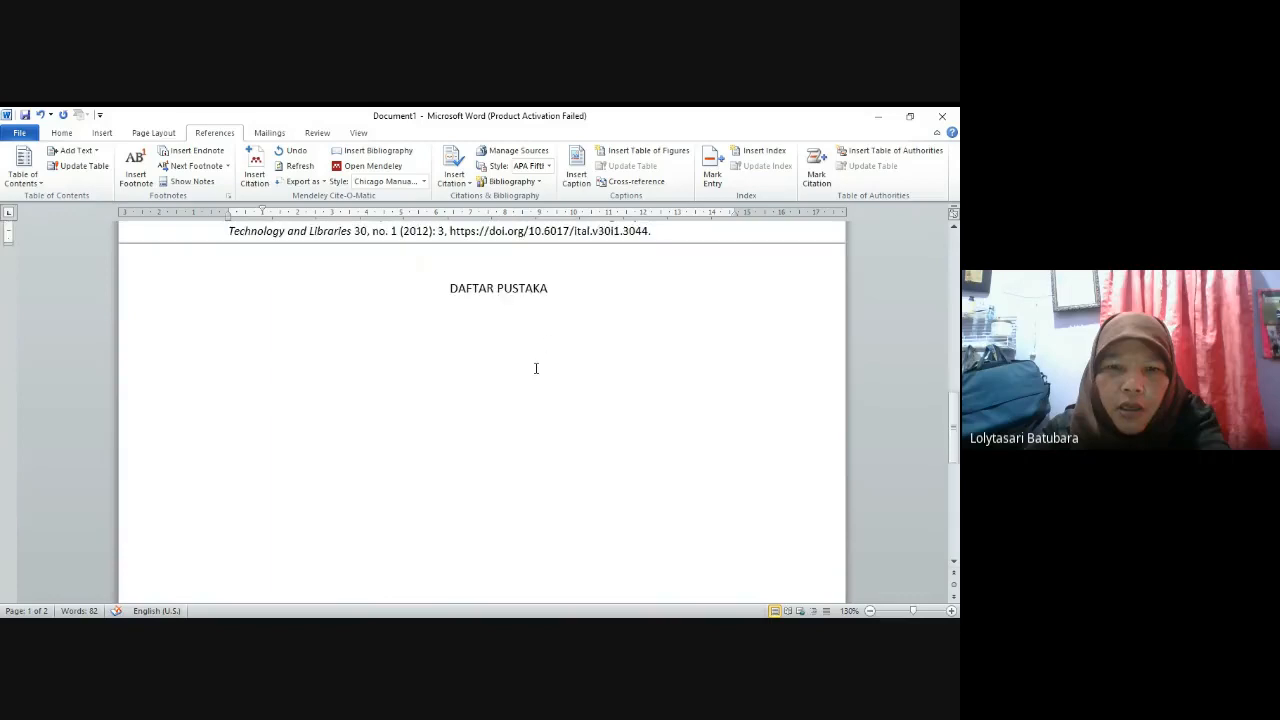
- Insert the Mendeley bibliography two lines below the "DAFTAR PUSTAKA" heading
left_click(566, 294)
key("Return")
key("Return")
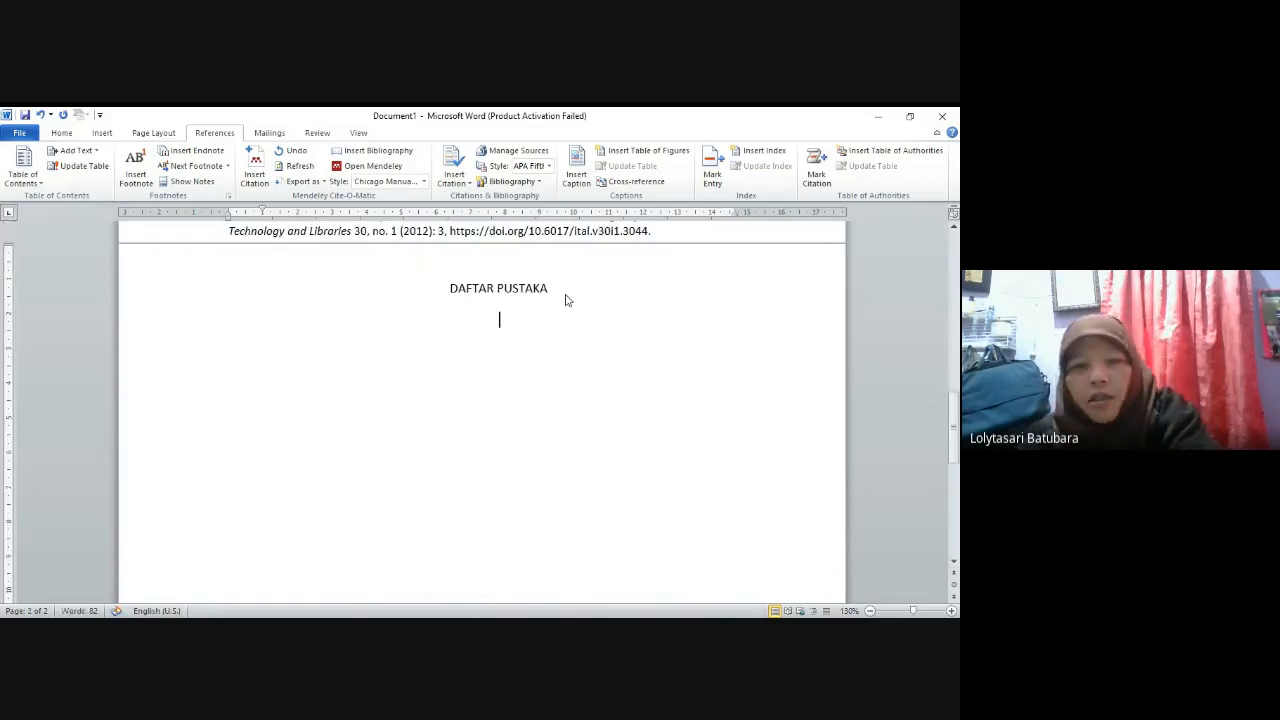
left_click(61, 132)
left_click(365, 176)
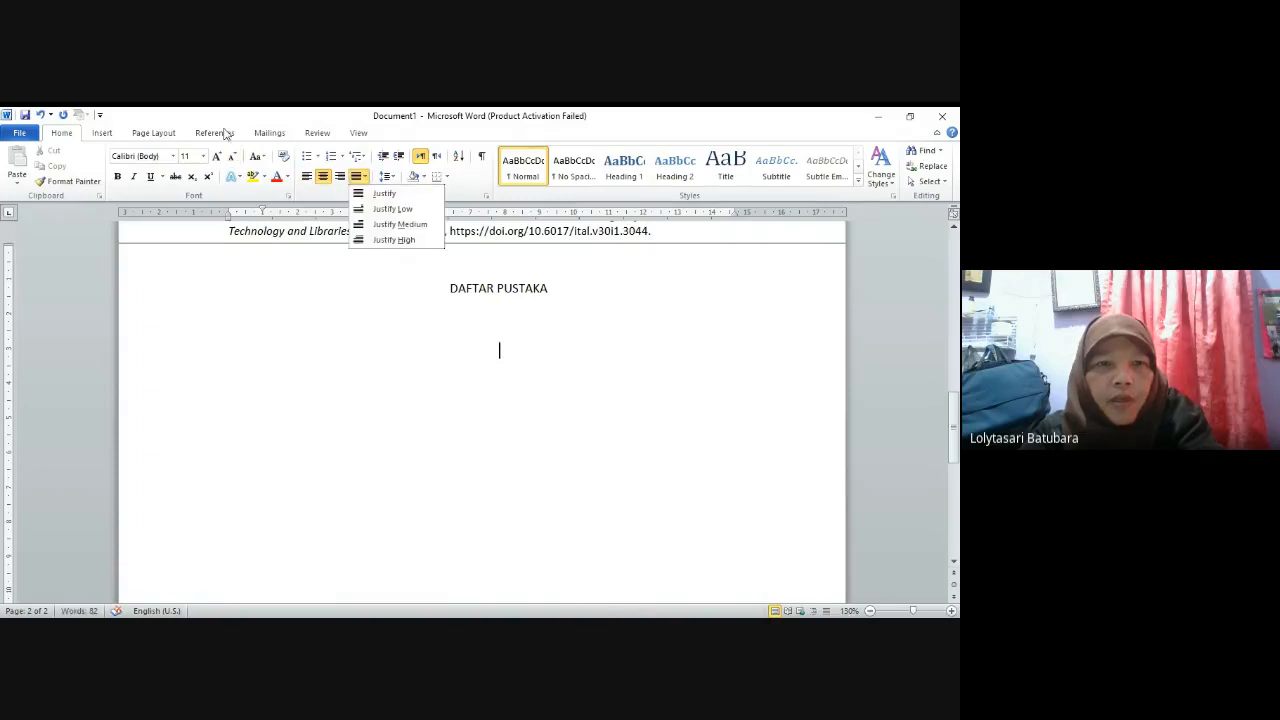
left_click(214, 132)
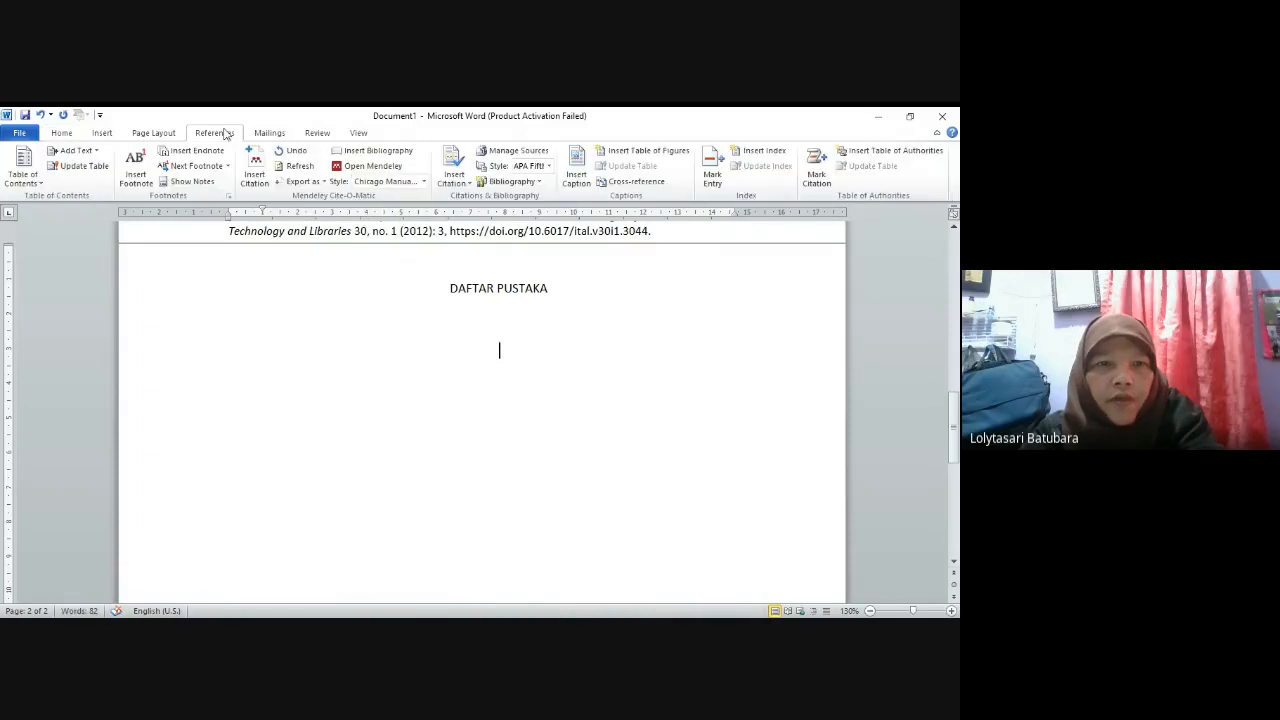
left_click(377, 152)
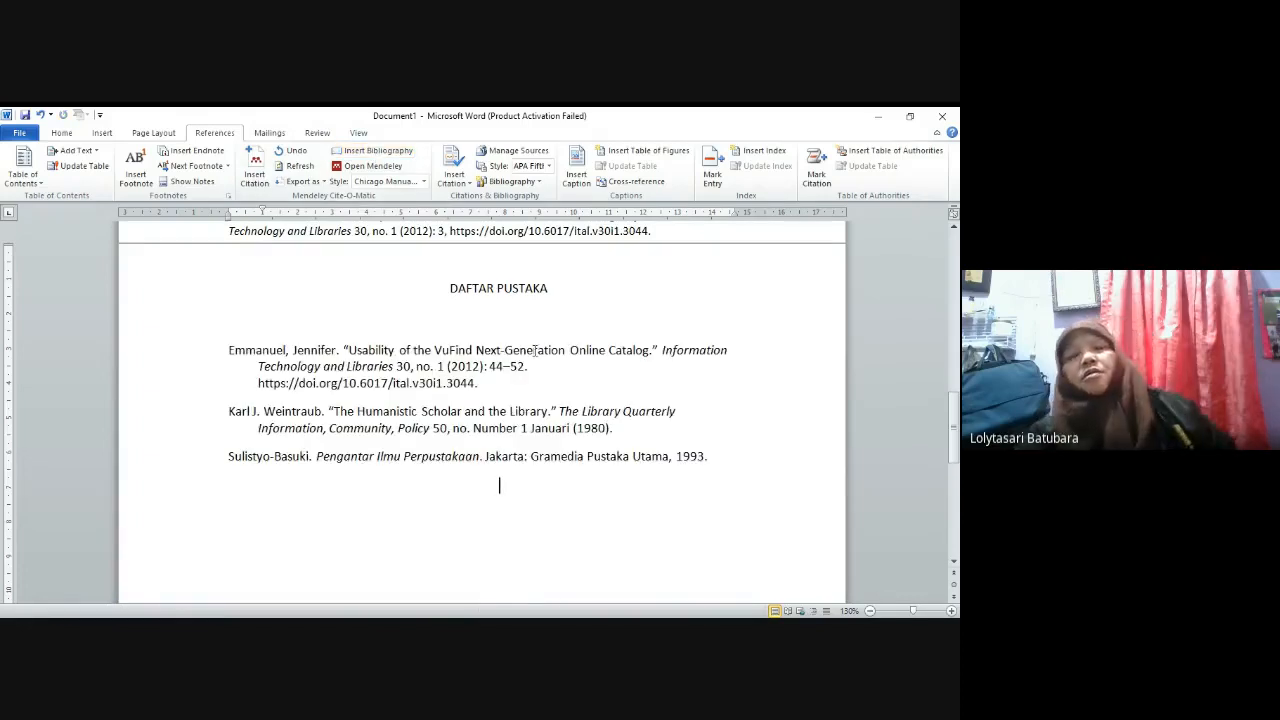
- Switch the Mendeley citation style to American Psychological Association 6th edition and check the in-text citations and bibliography
scroll(535, 351, "up", 2)
scroll(535, 351, "up", 18)
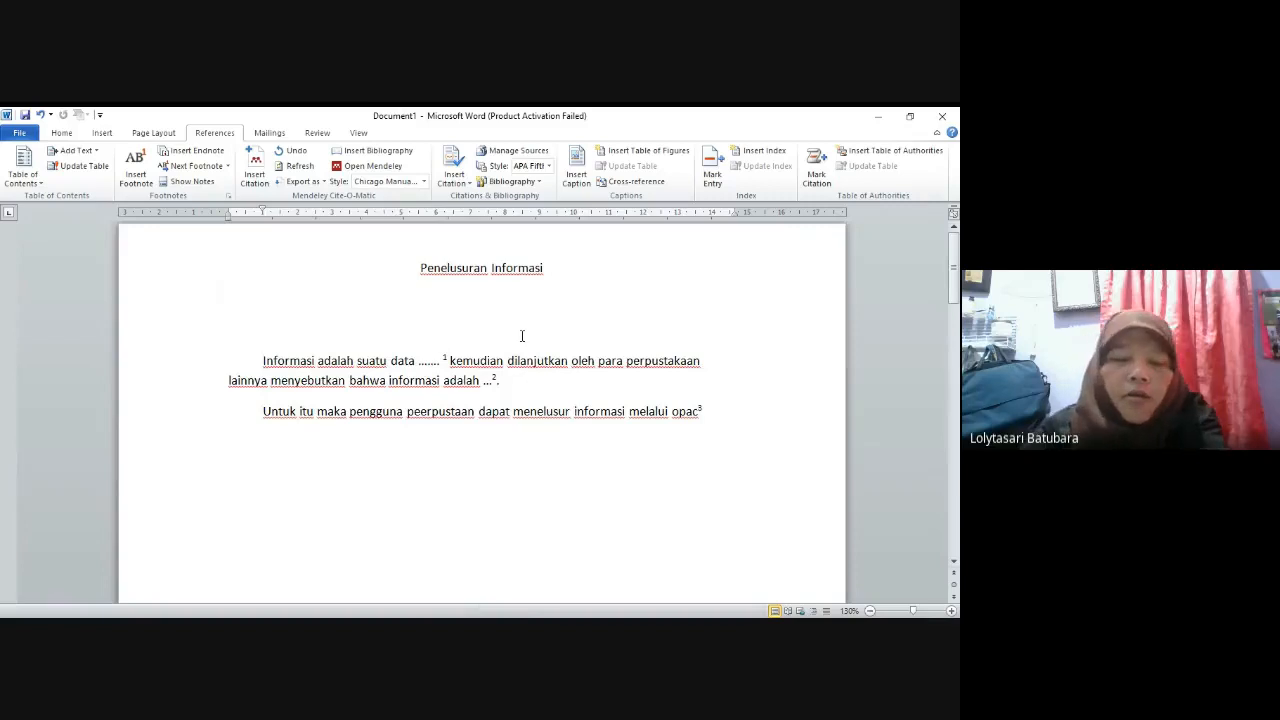
left_click(411, 183)
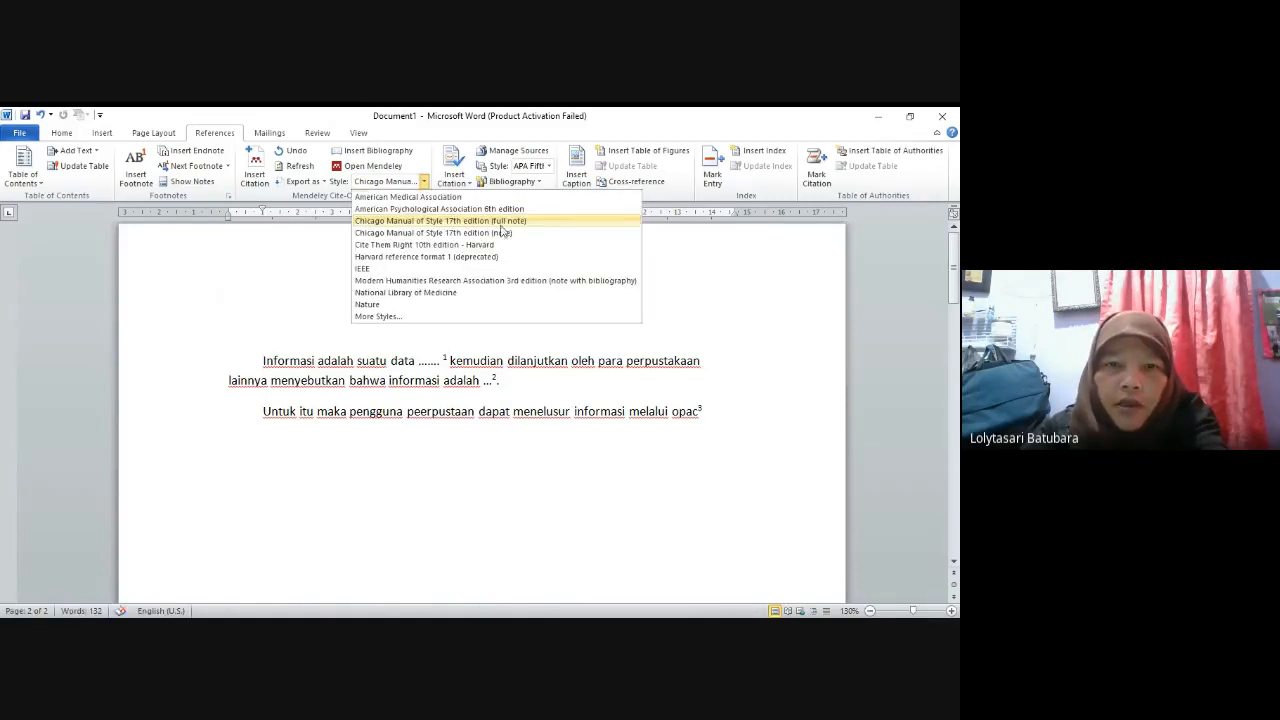
left_click(425, 210)
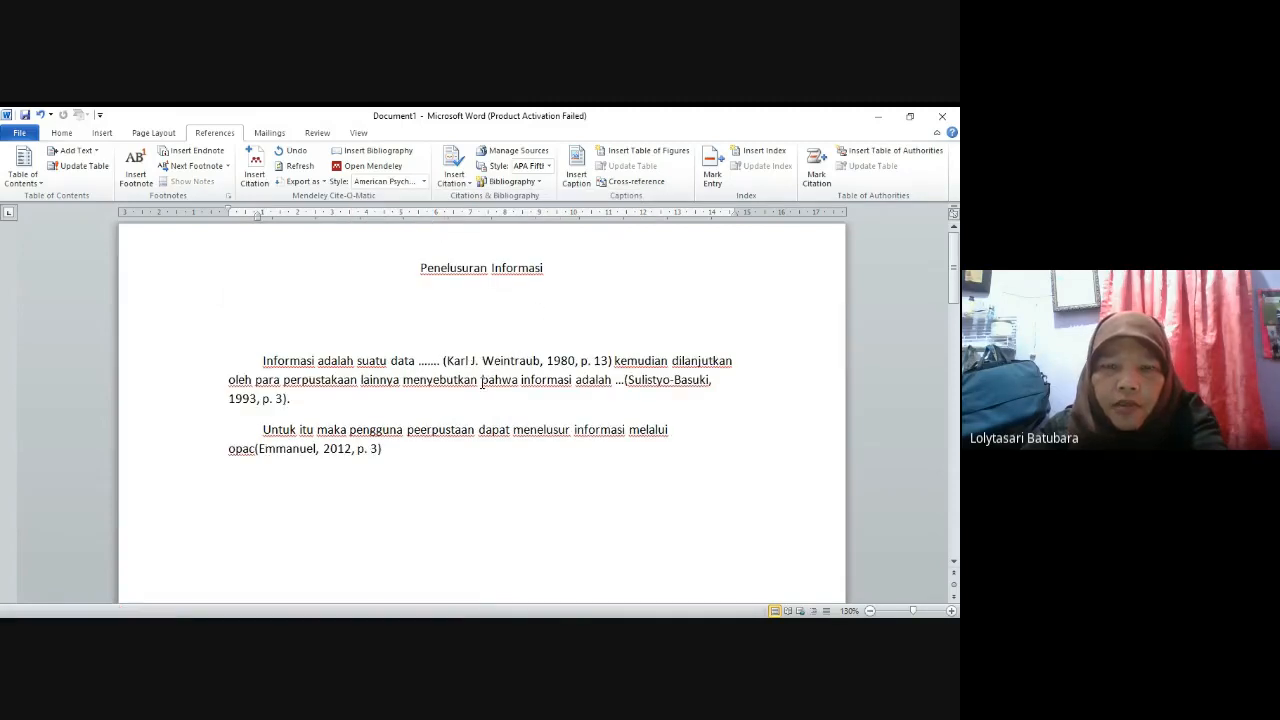
scroll(474, 426, "down", 15)
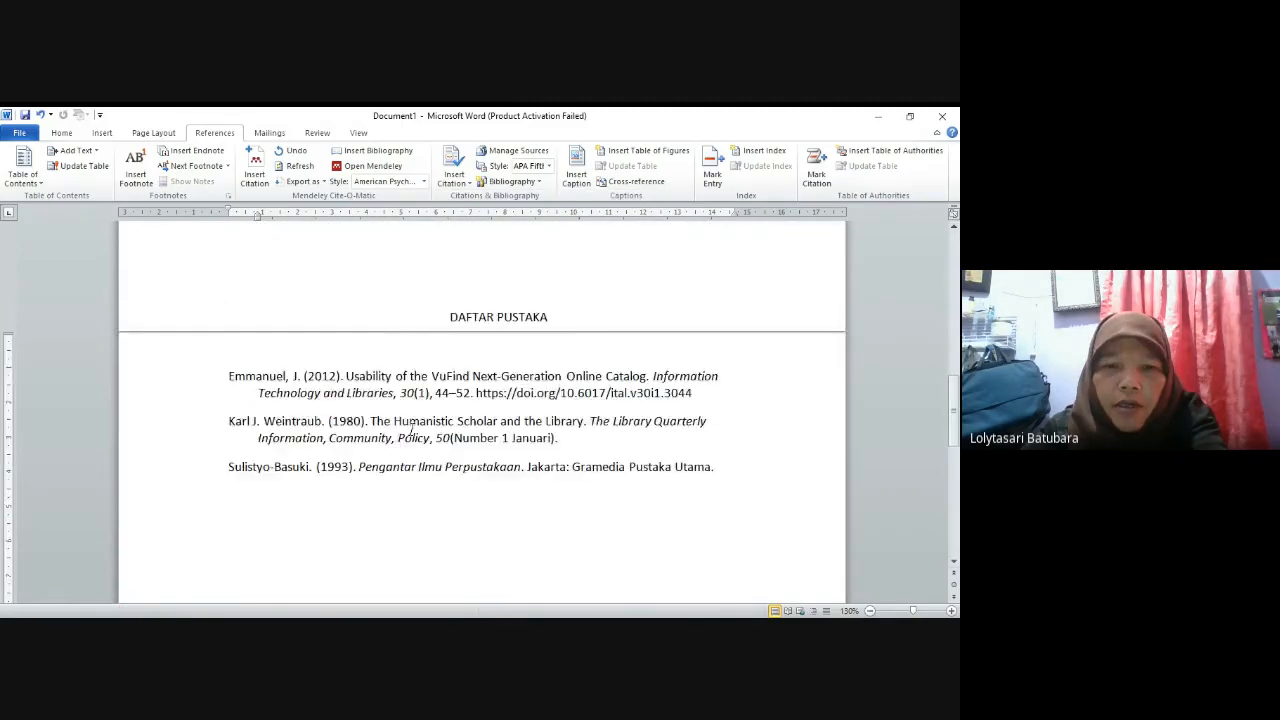
- Set the Mendeley citation style back to Chicago Manual of Style 17th edition (full note) and examine the entries under "DAFTAR PUSTAKA"
left_click(428, 229)
scroll(430, 240, "up", 1)
scroll(594, 381, "up", 13)
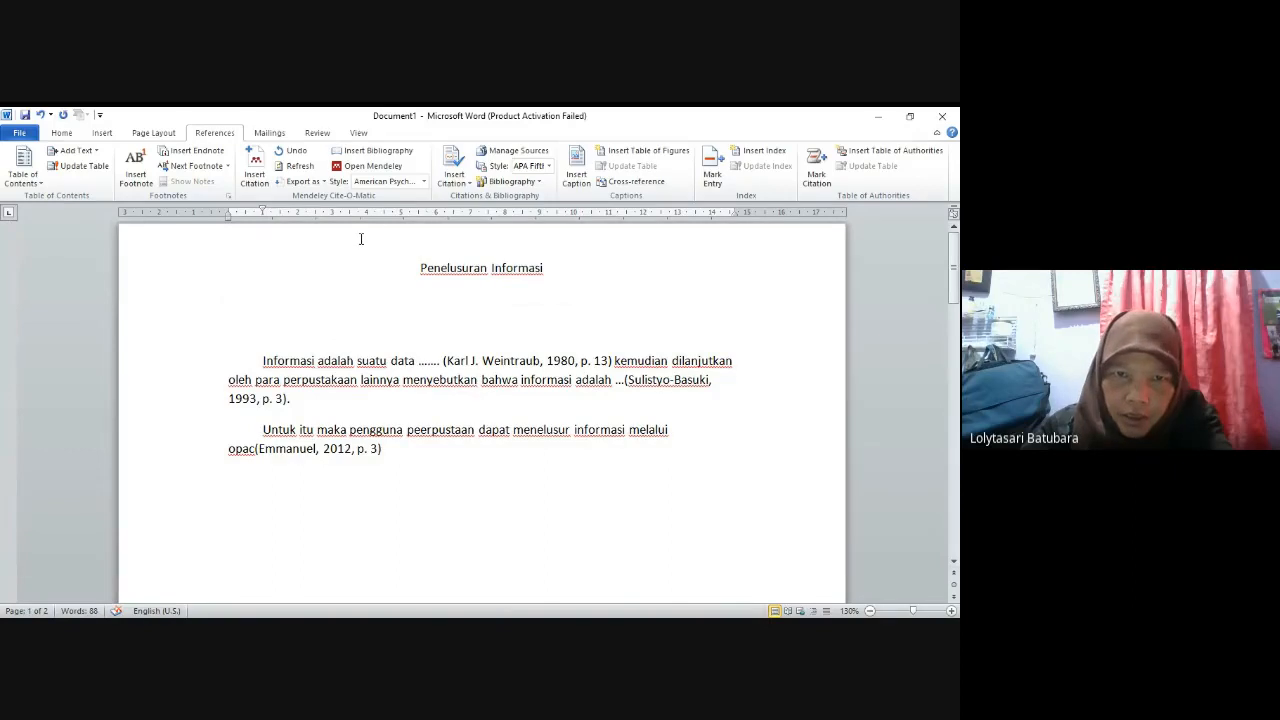
left_click(423, 181)
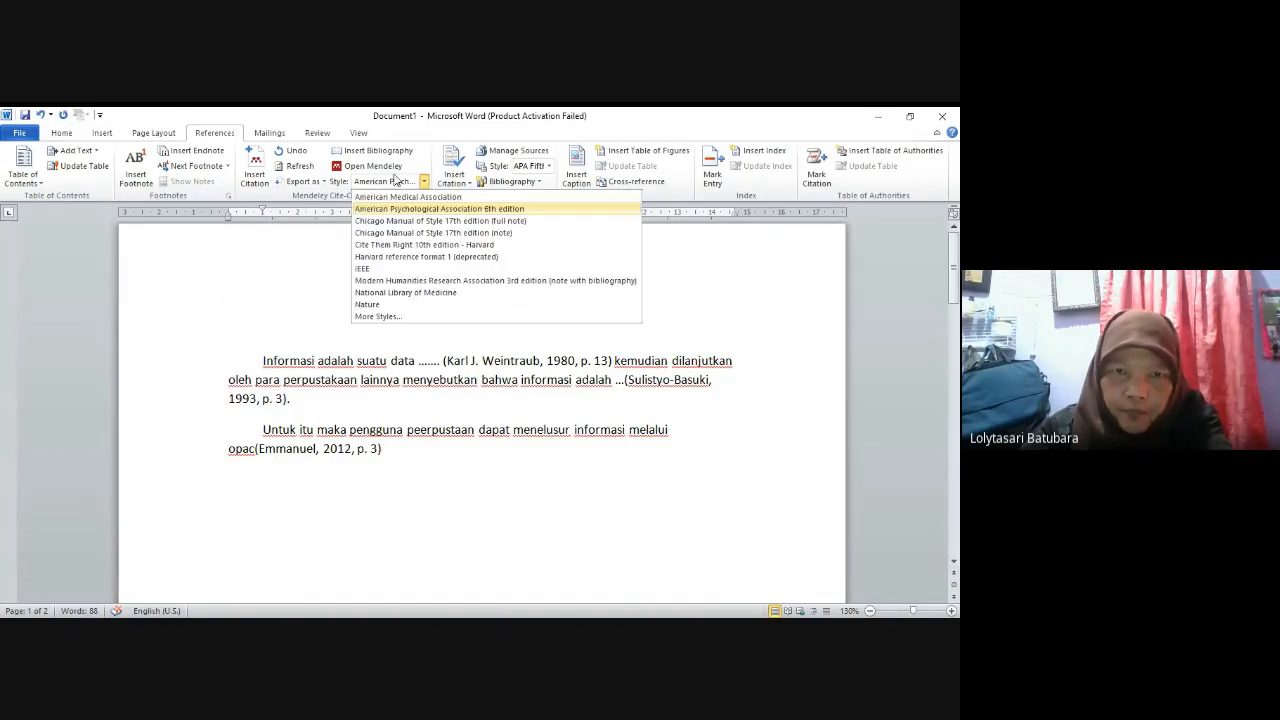
left_click(495, 224)
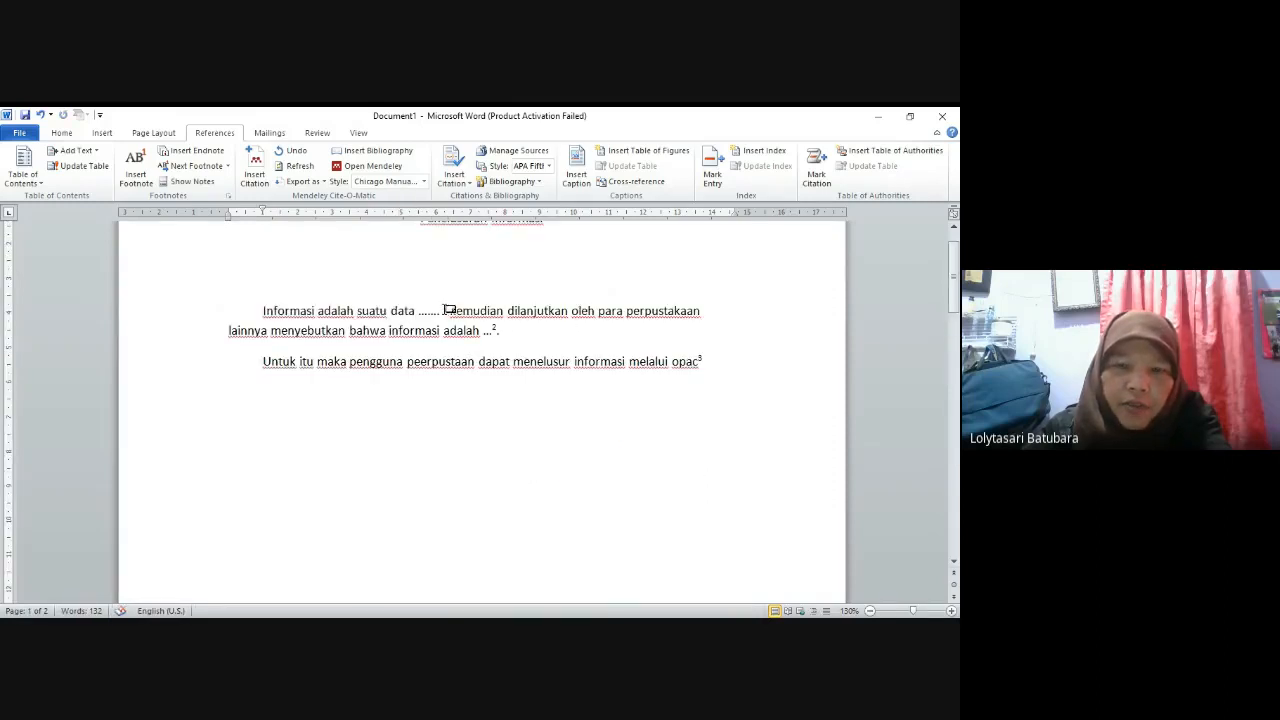
scroll(474, 417, "down", 15)
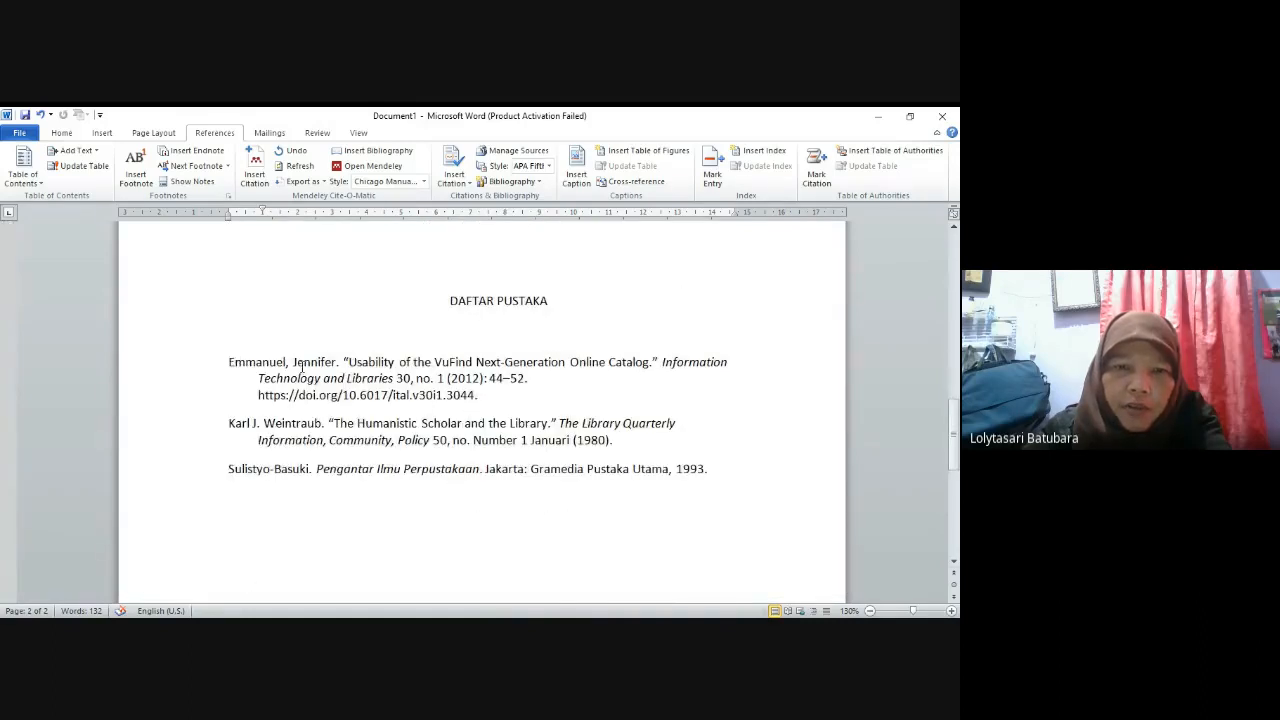
left_click(225, 361)
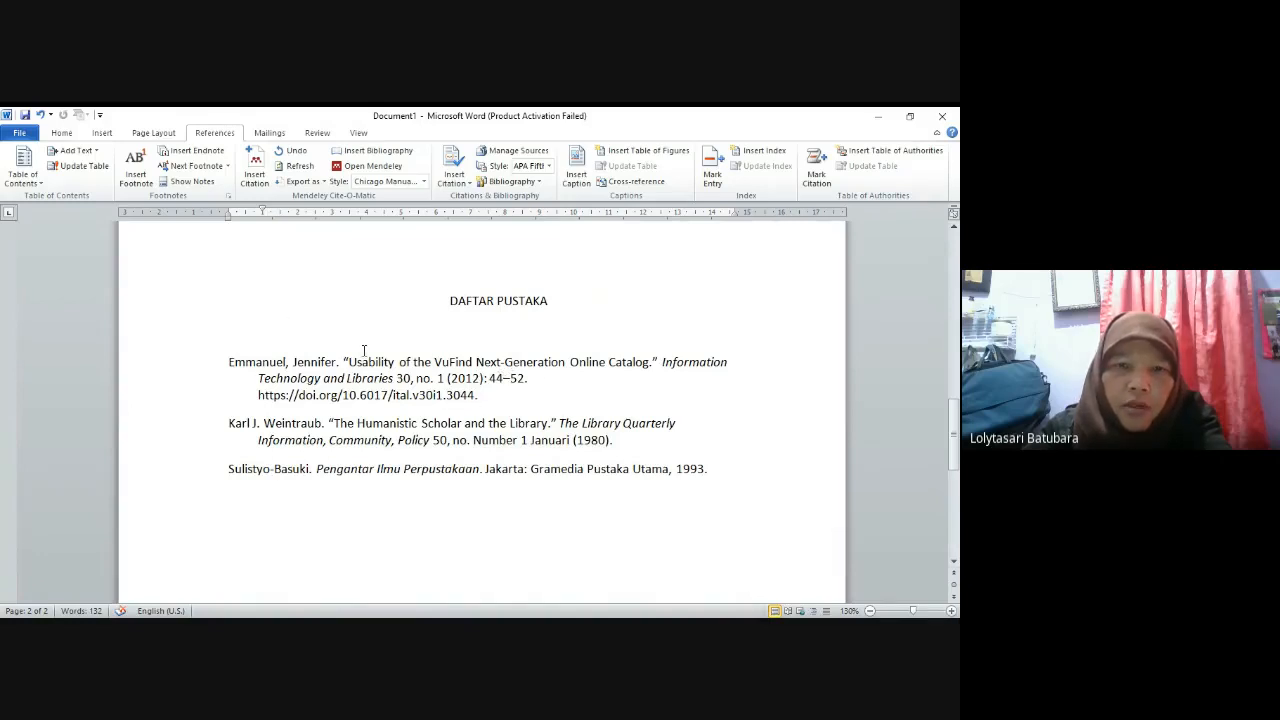
- Change the Mendeley citation style to American Psychological Association 6th edition again and examine how the bibliography entries are formatted
scroll(363, 350, "up", 10)
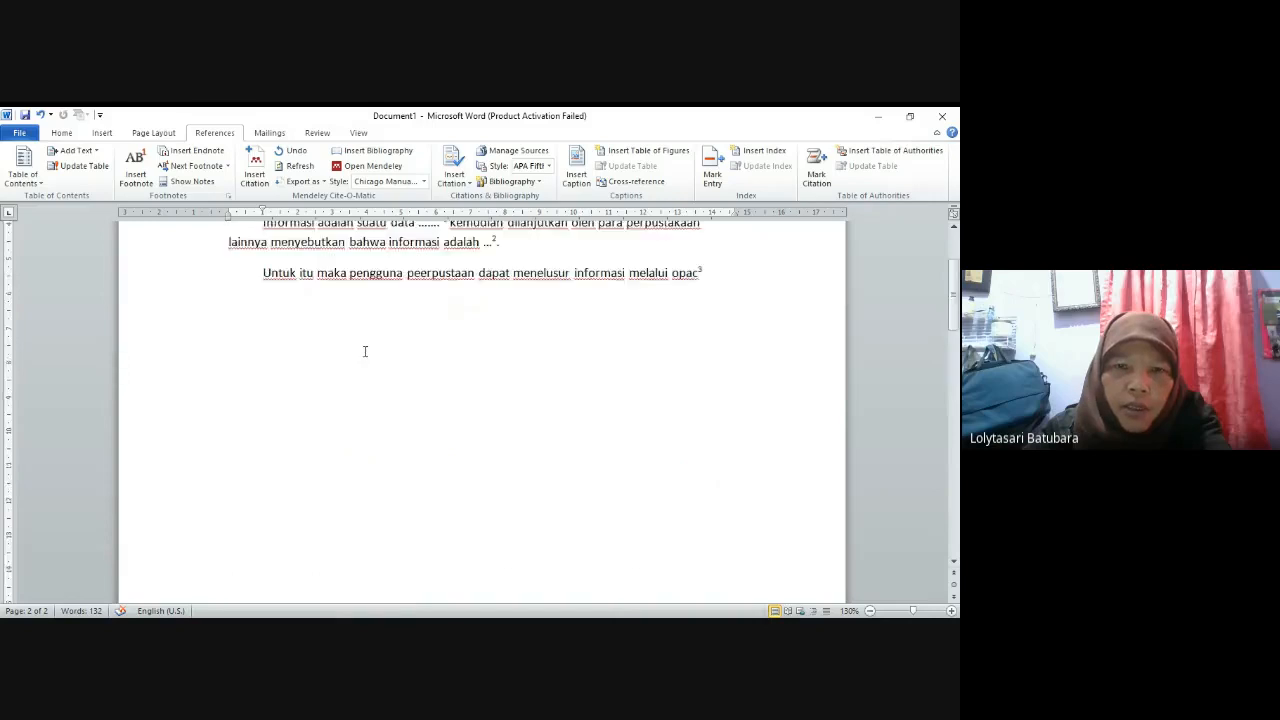
left_click(377, 183)
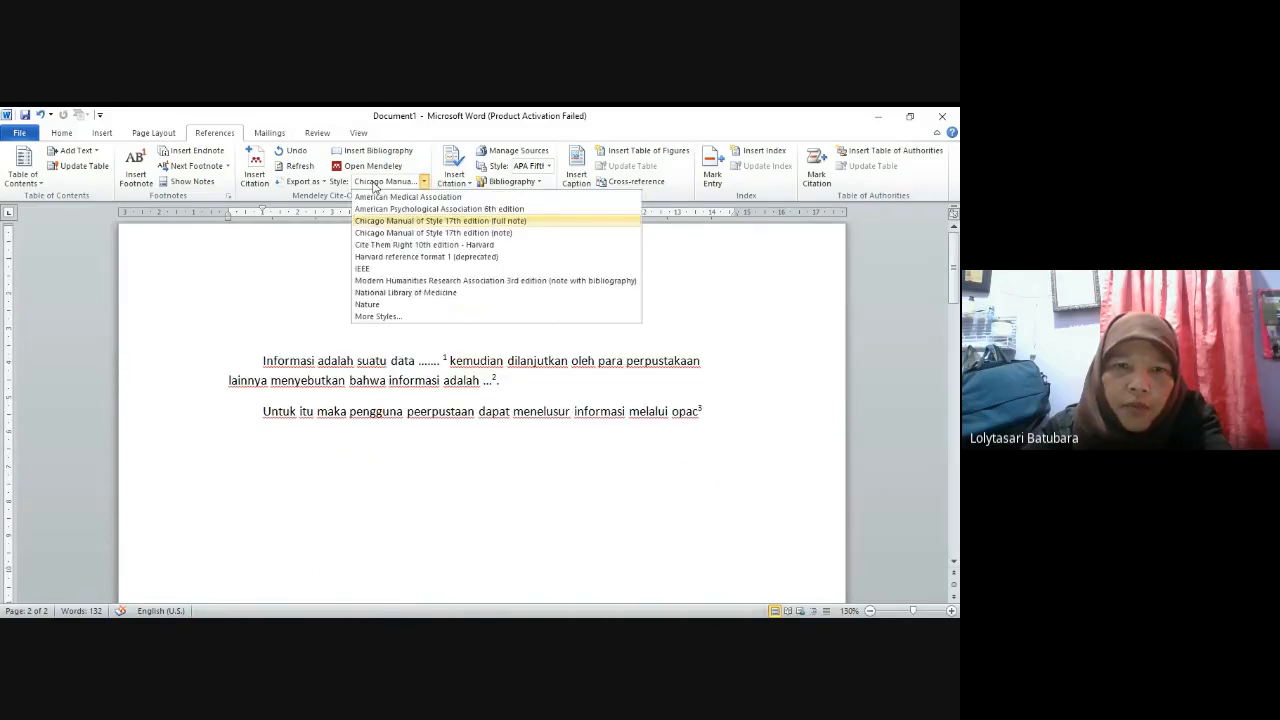
left_click(397, 210)
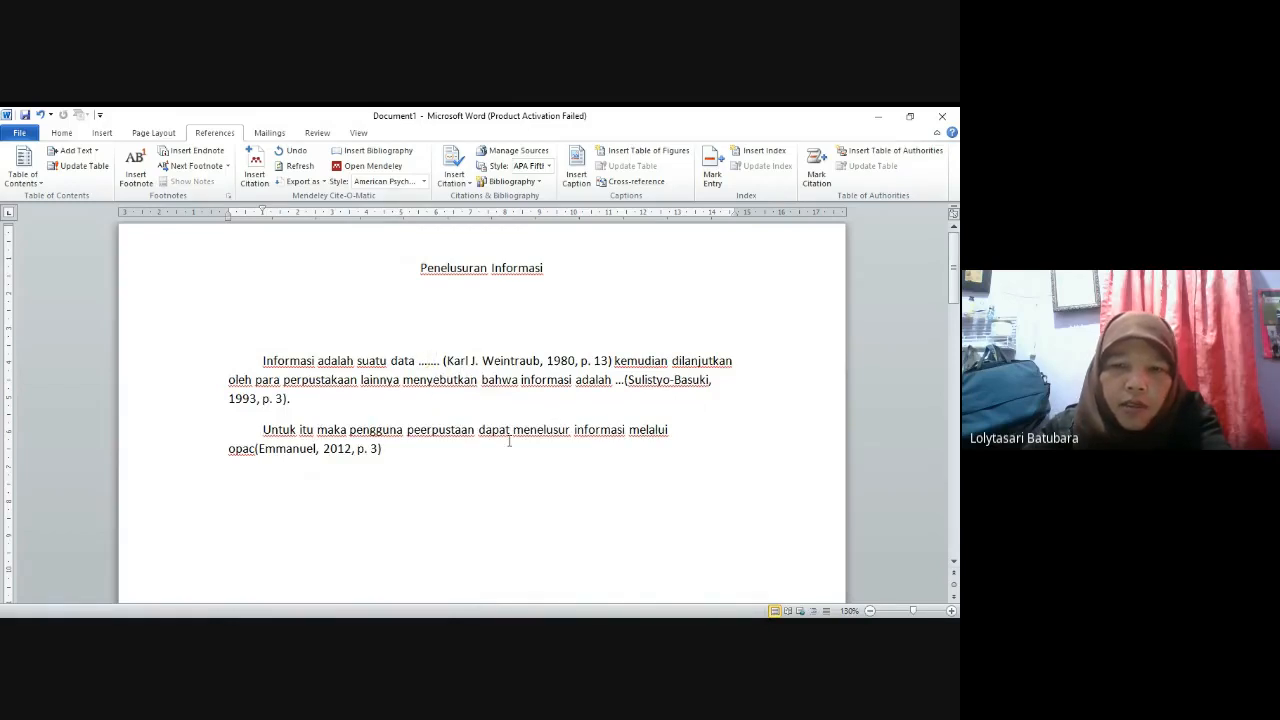
scroll(509, 441, "down", 15)
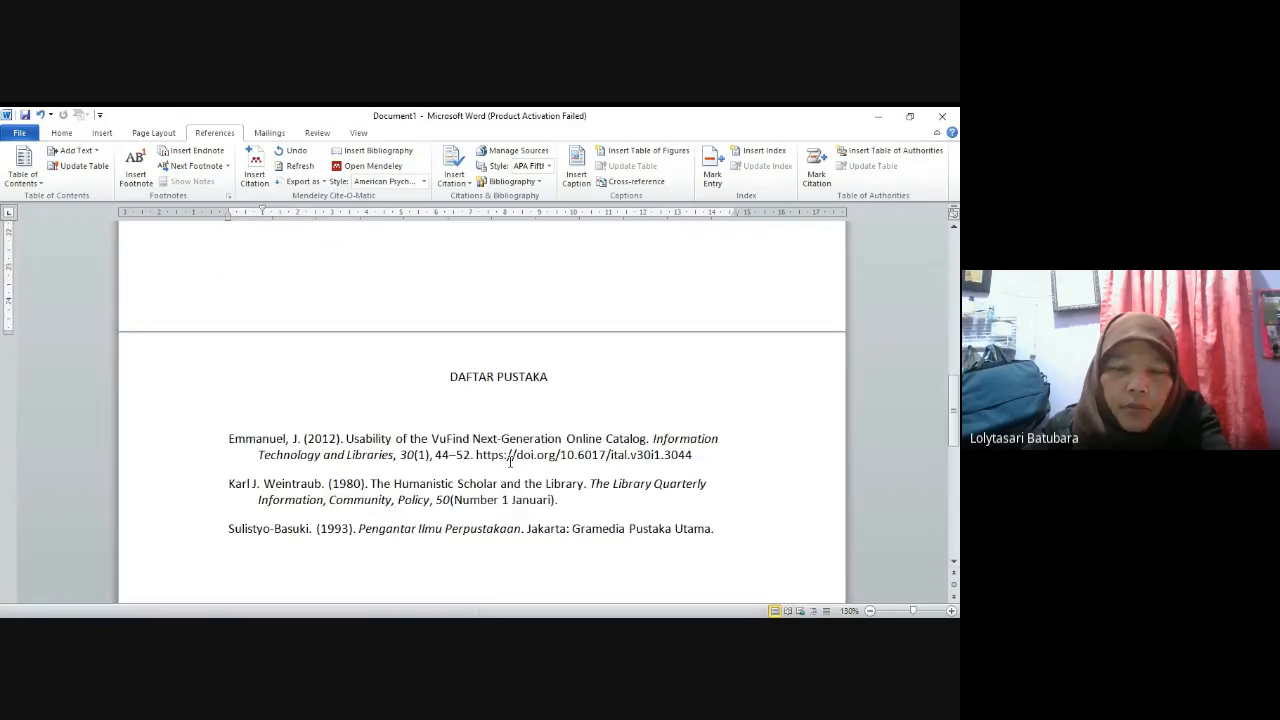
scroll(509, 460, "up", 3)
scroll(509, 460, "down", 4)
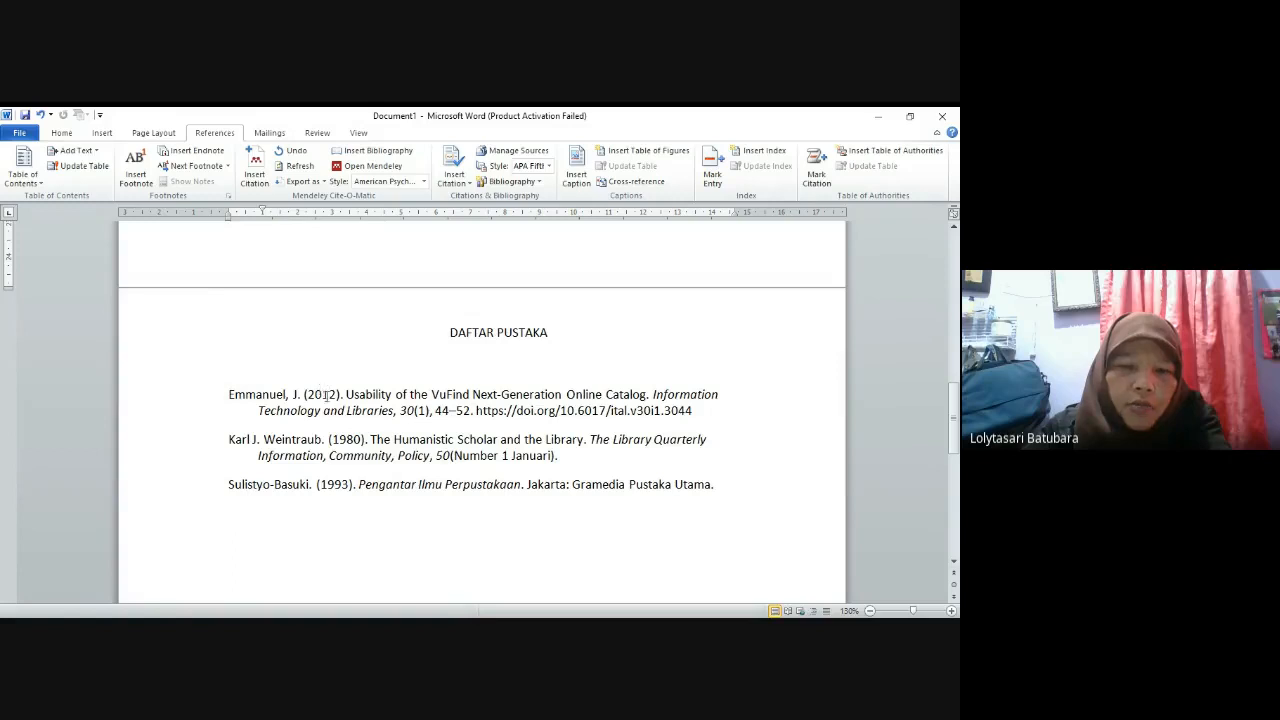
- Compare the bibliography in Chicago Manual of Style 17th edition (full note) and American Psychological Association 6th edition by applying each Mendeley style in turn
scroll(331, 409, "up", 5)
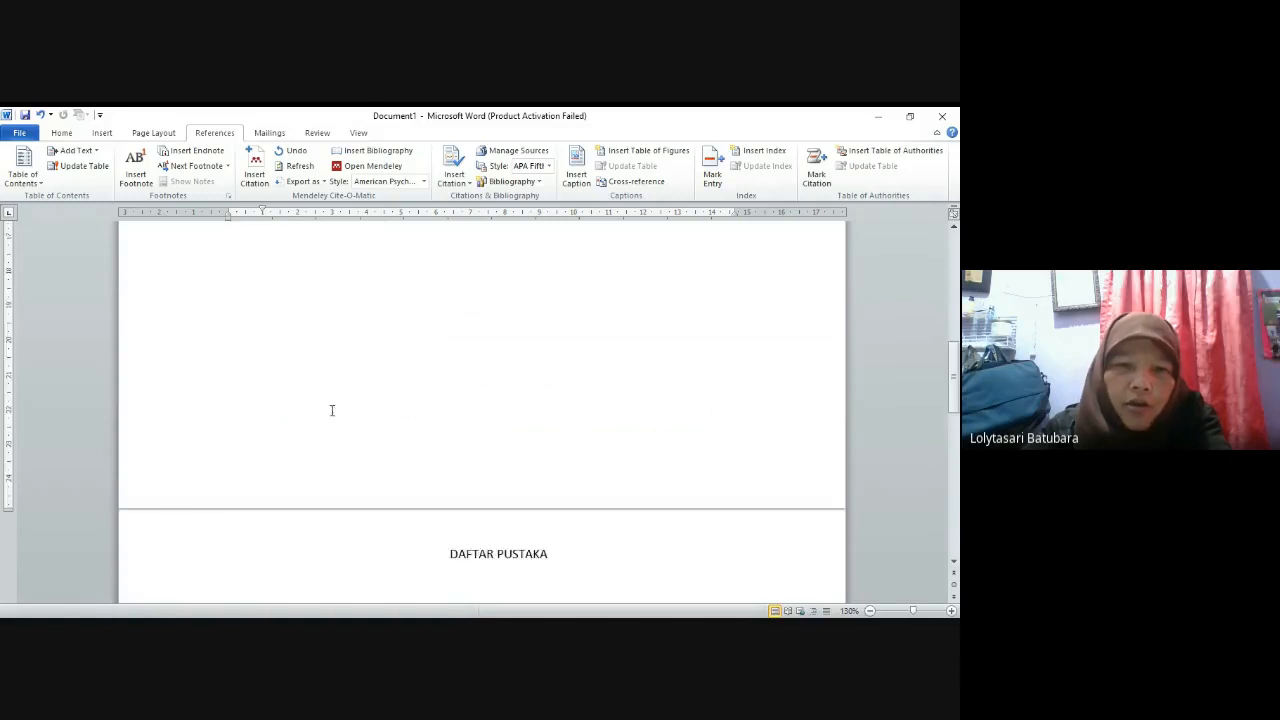
left_click(372, 182)
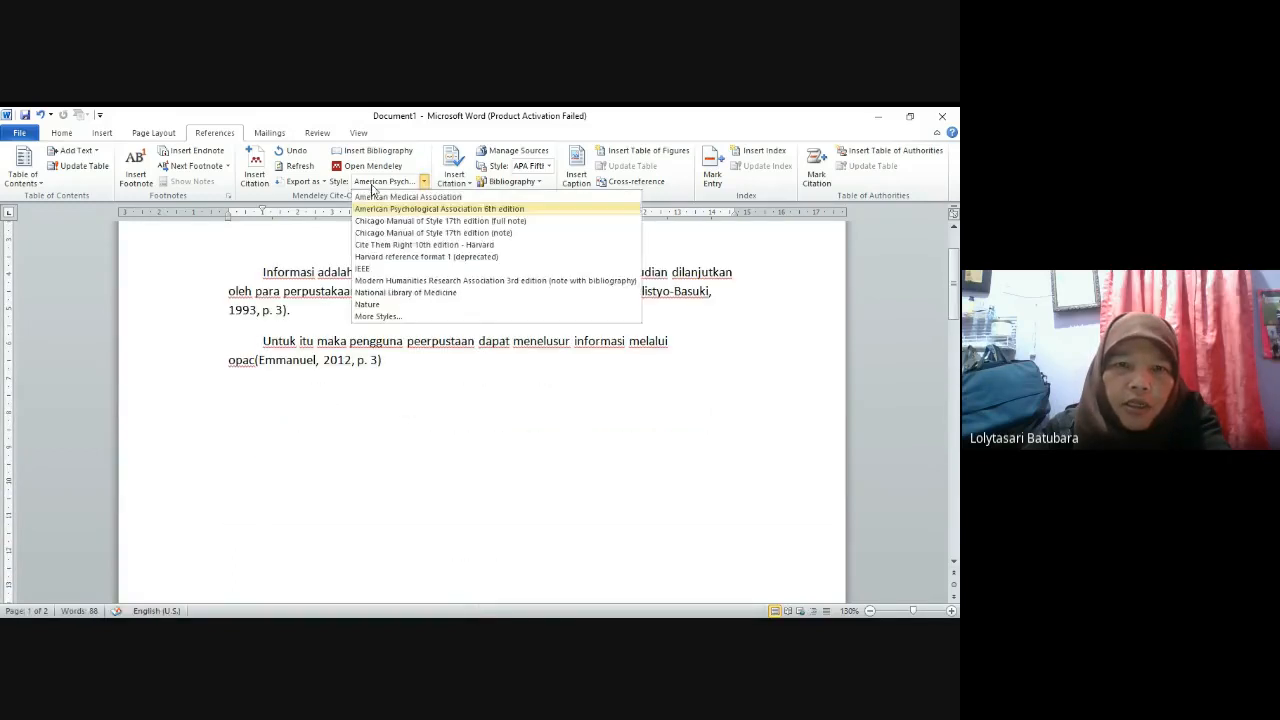
left_click(395, 220)
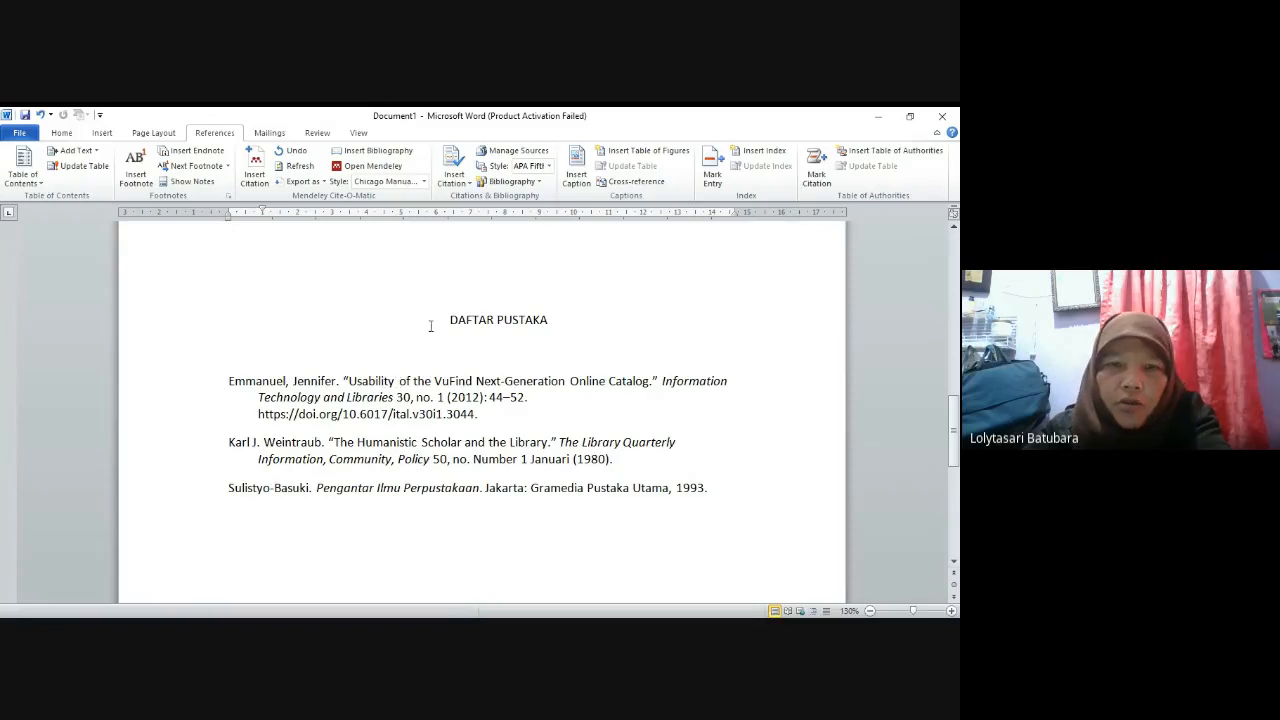
left_click(424, 181)
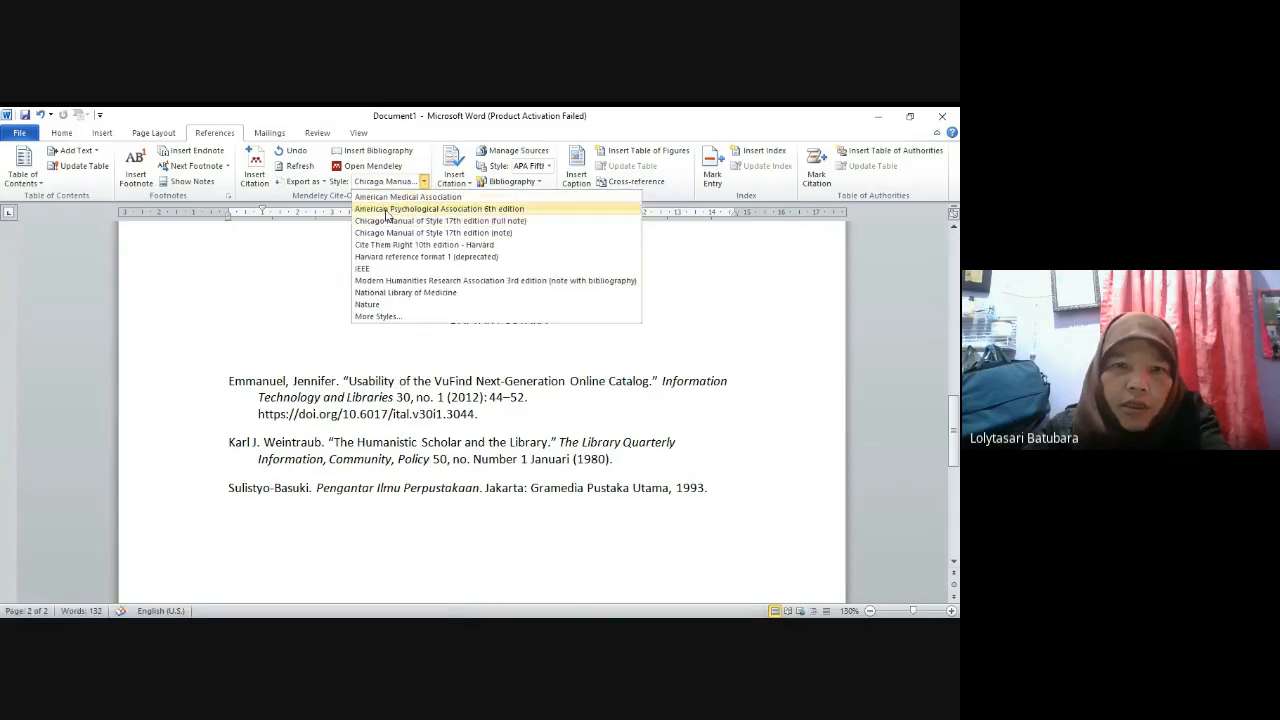
left_click(386, 208)
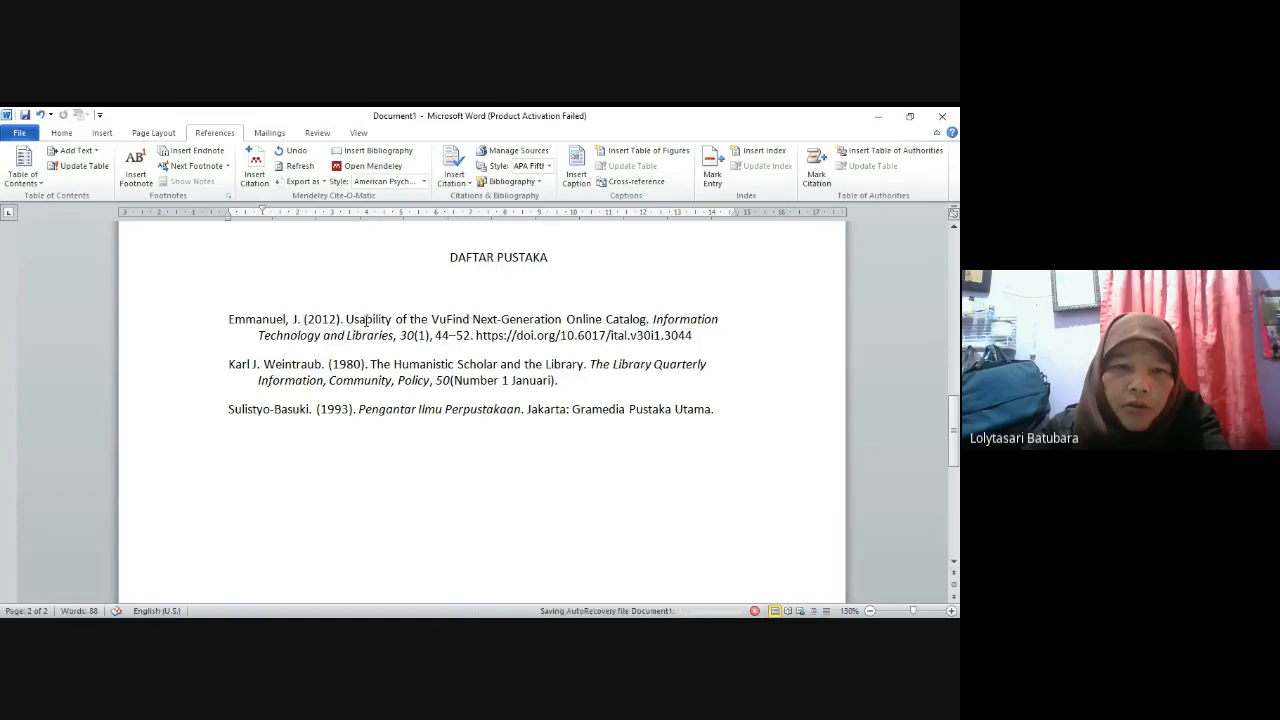
- Restore the Mendeley citation style to Chicago Manual of Style 17th edition (full note) and check the footnote citations and bibliography
left_click(424, 181)
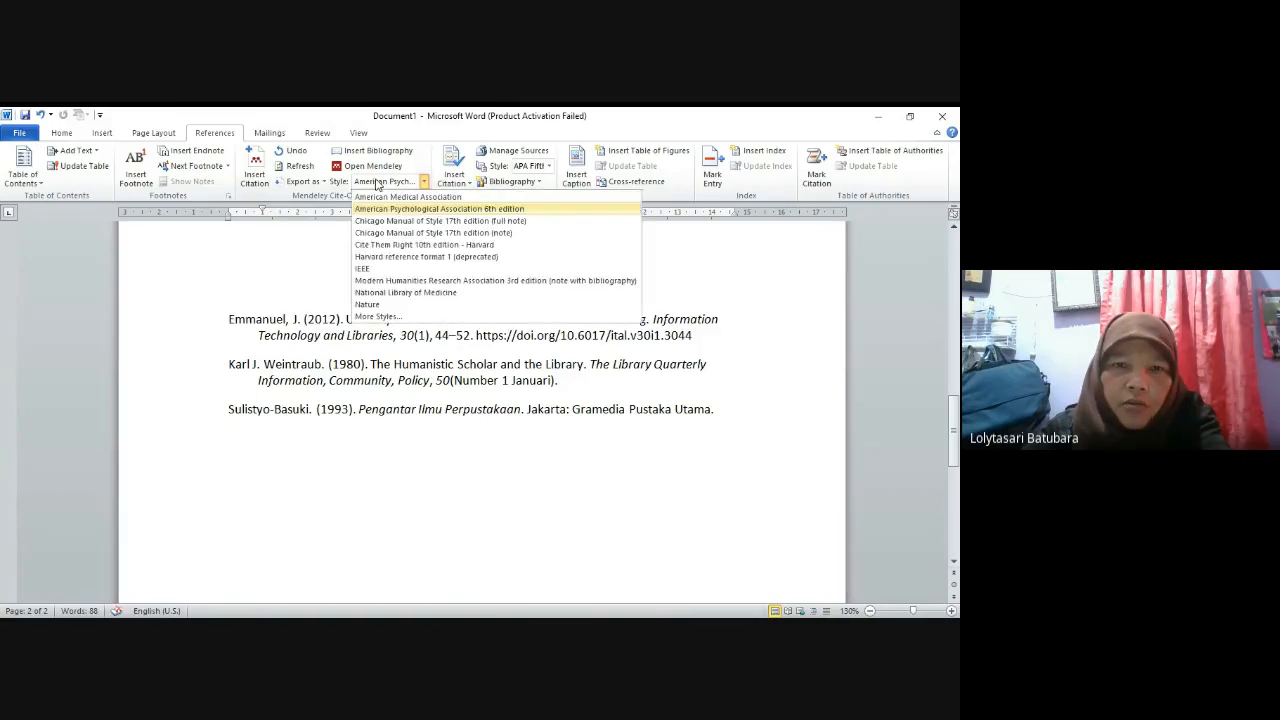
left_click(400, 231)
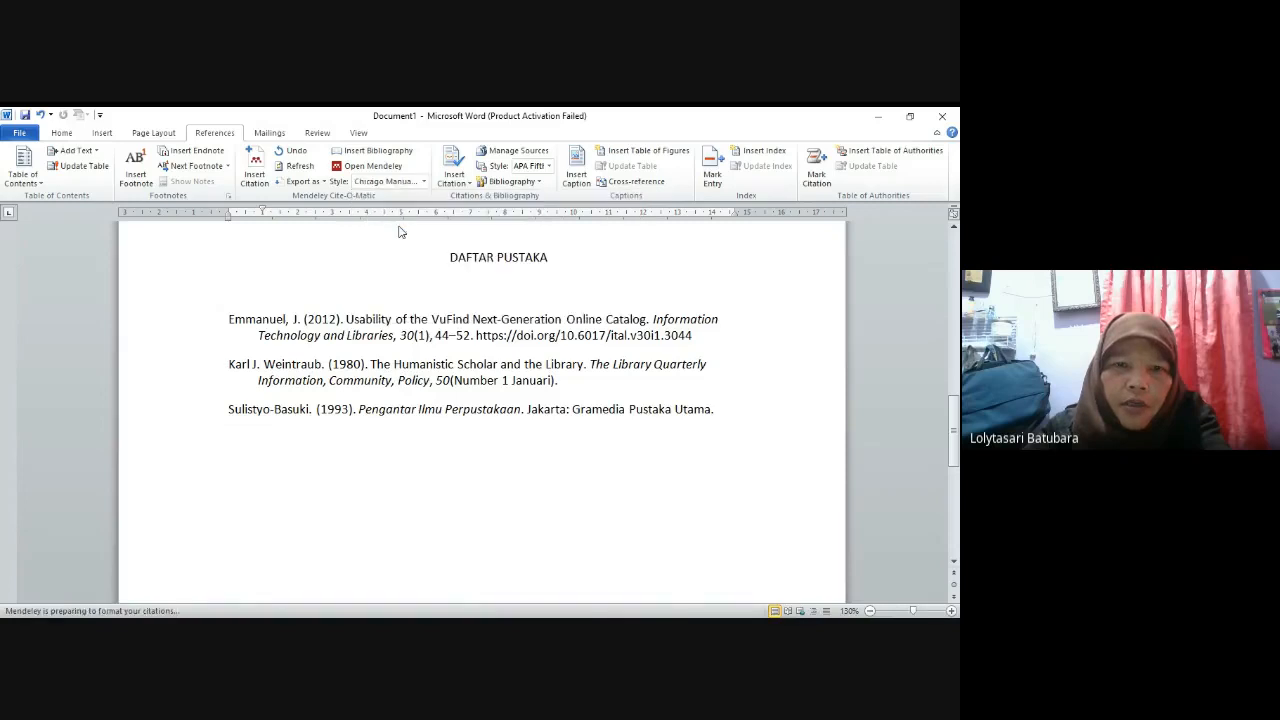
scroll(285, 455, "down", 5)
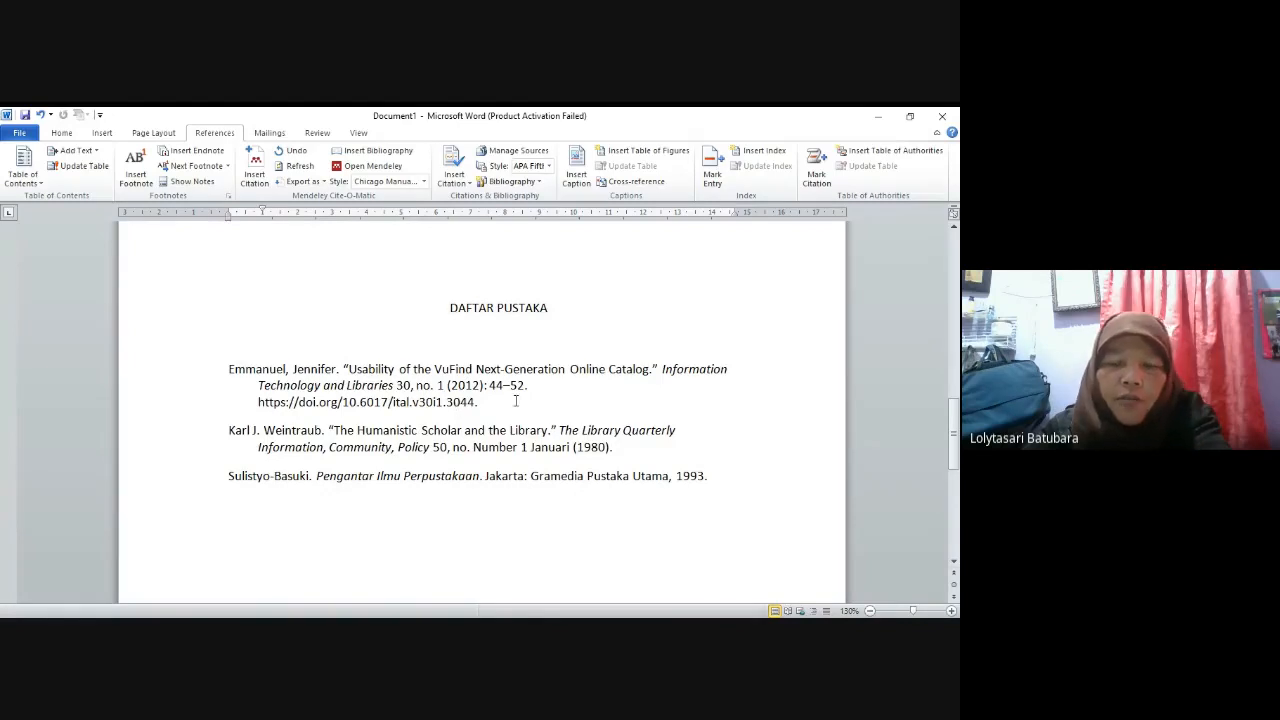
scroll(507, 398, "up", 10)
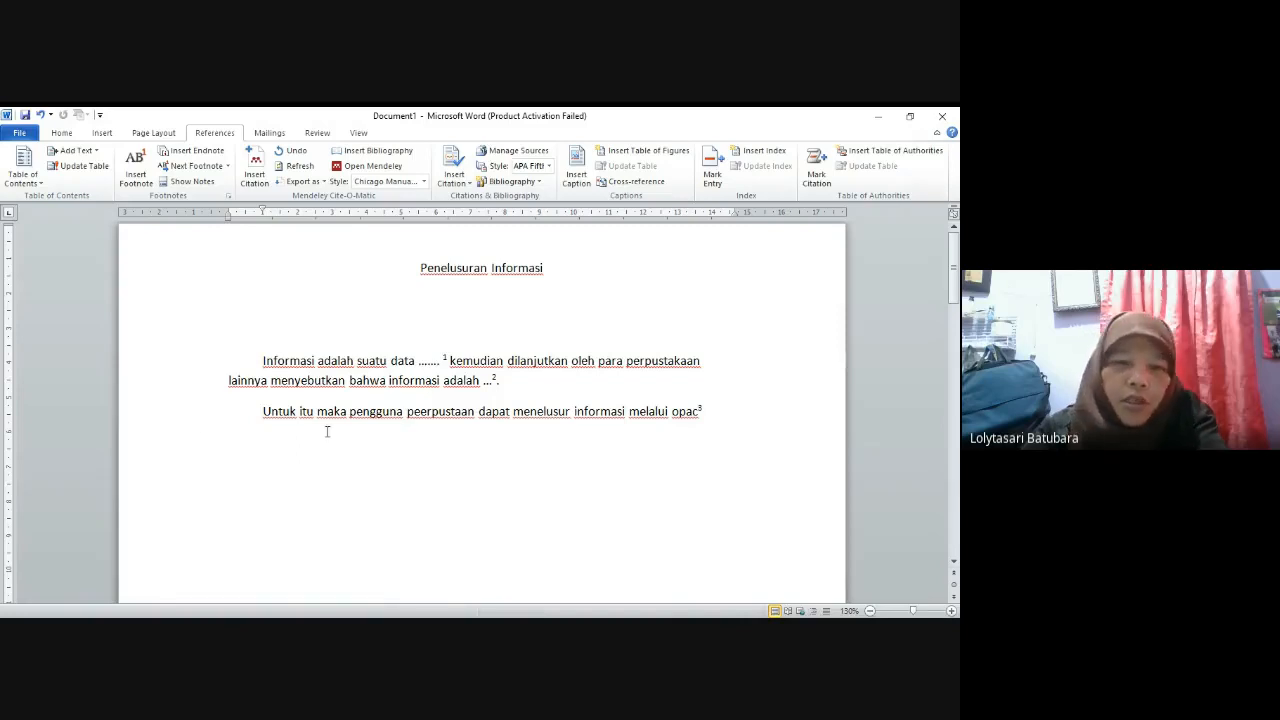
scroll(329, 428, "down", 5)
scroll(329, 428, "down", 4)
scroll(277, 313, "up", 1)
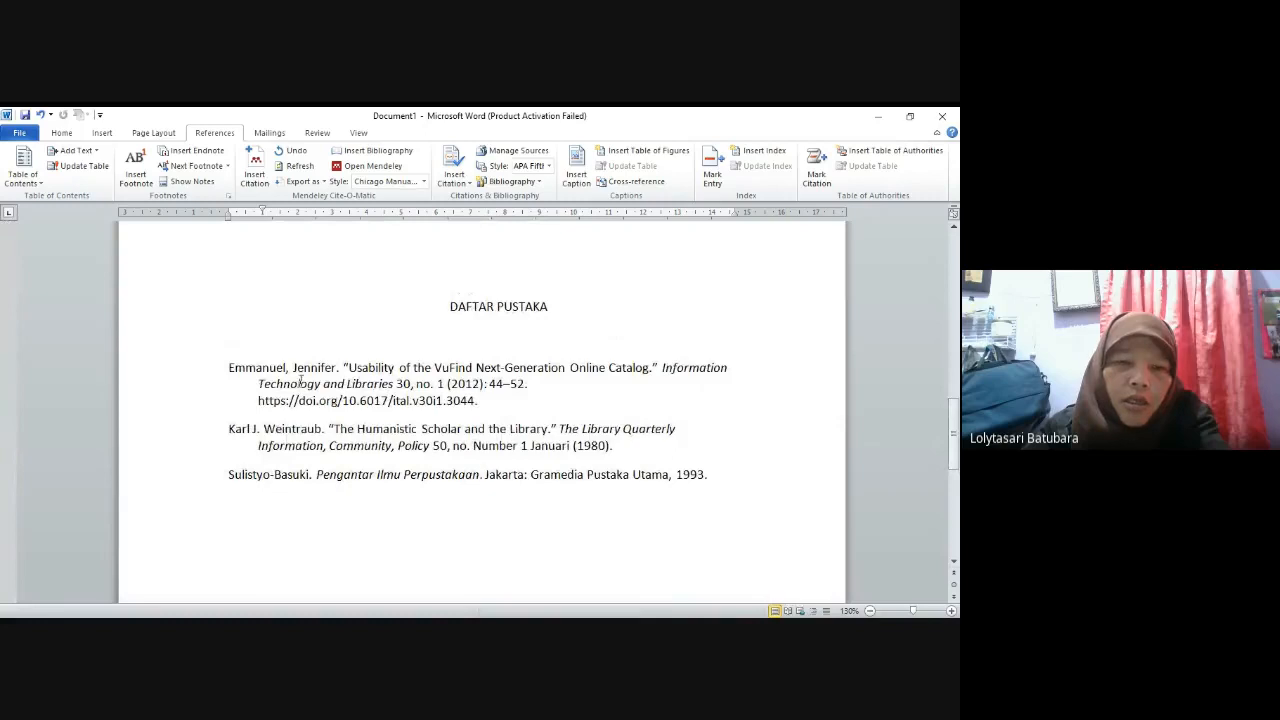
- Start a new paragraph after the "opac" sentence with the text "Penelusuran informasi tidak hanya dapat dilakukan oleh"
scroll(397, 395, "up", 10)
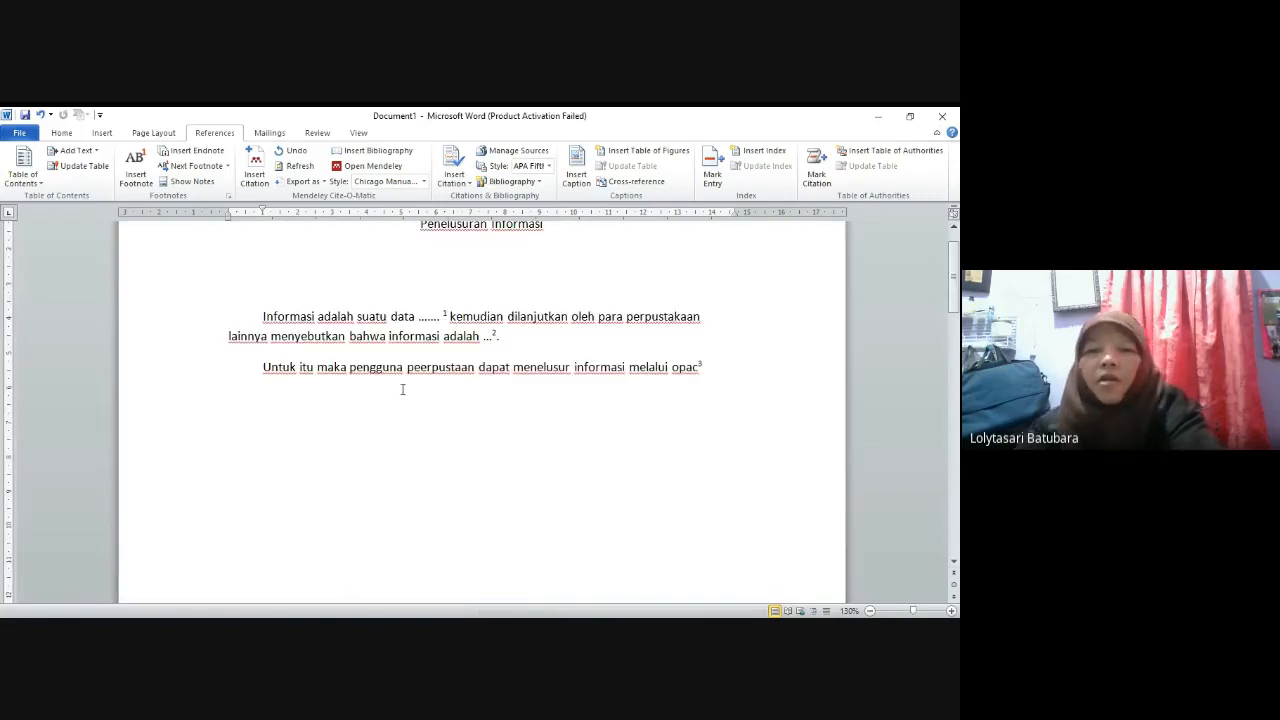
left_click(712, 357)
left_click(715, 360)
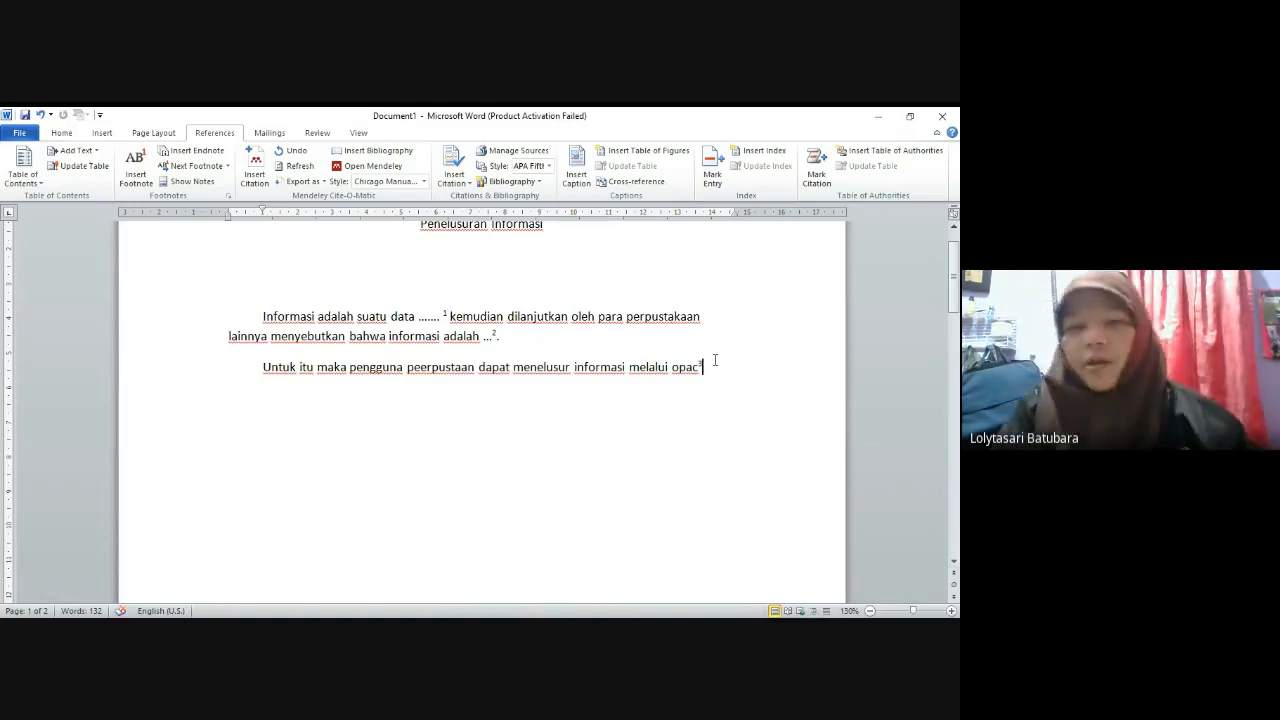
key("Return")
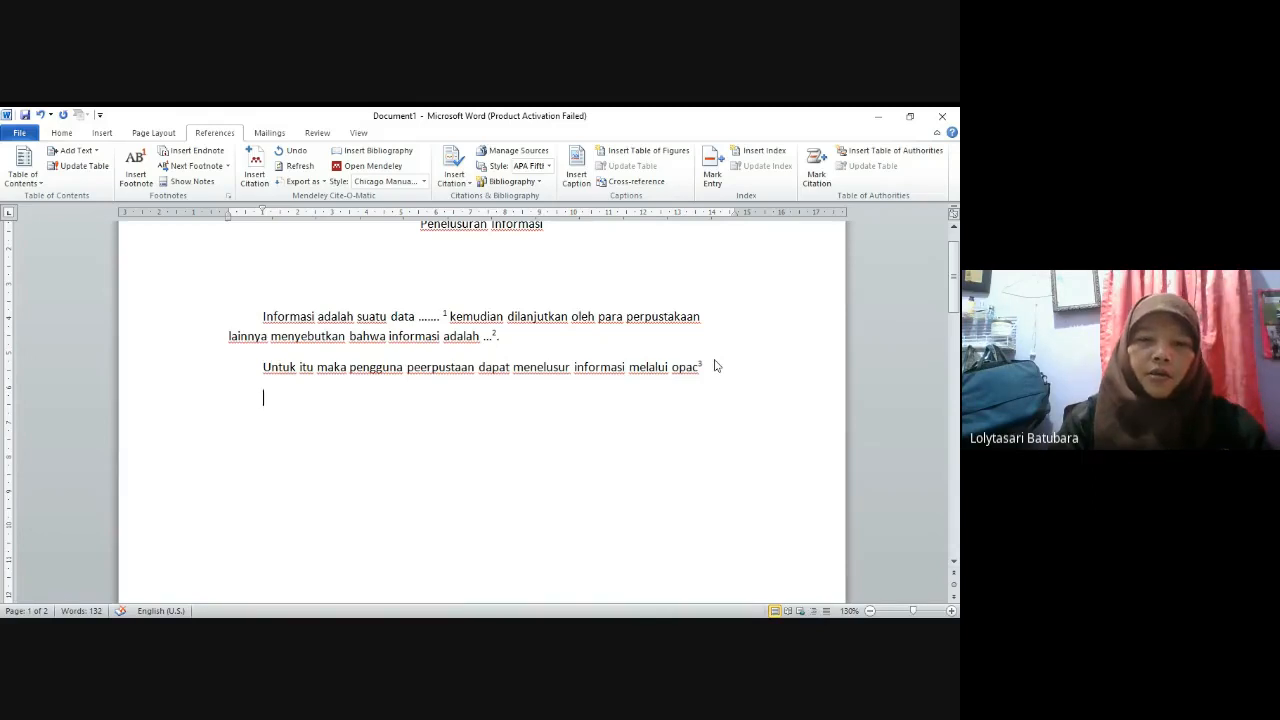
type("Penelusu")
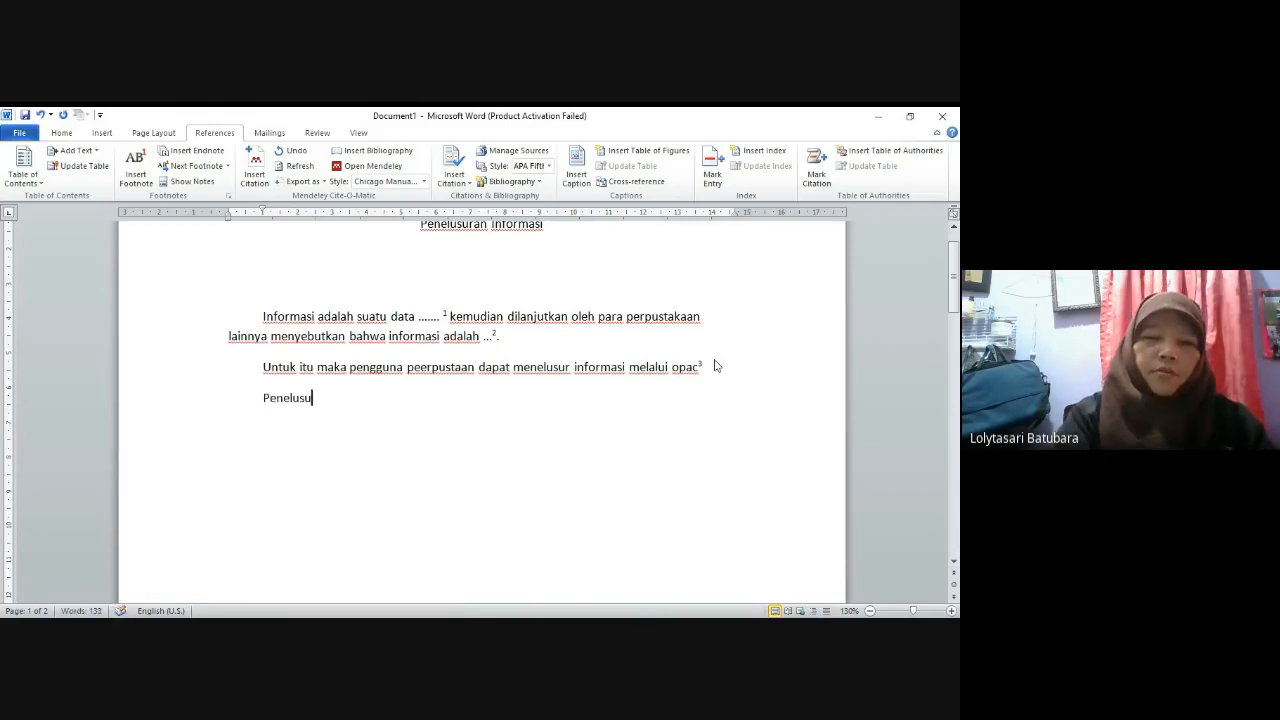
type("ran inform")
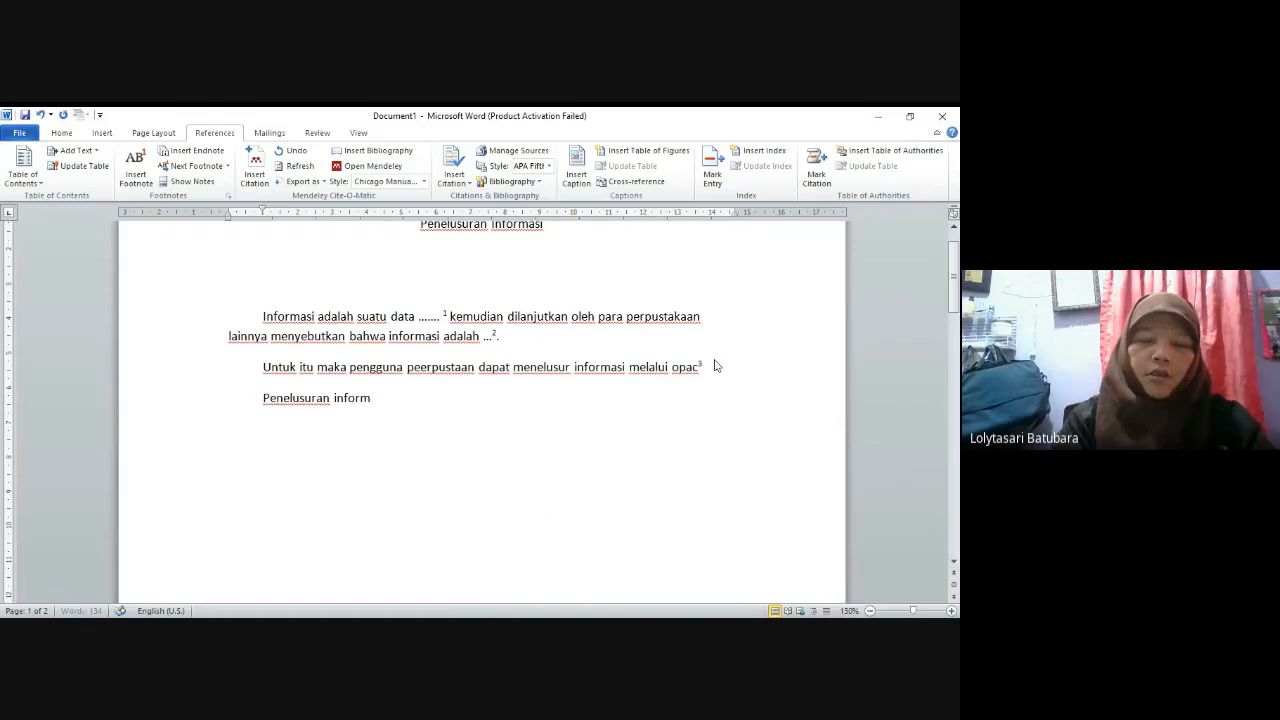
type("asi tidak")
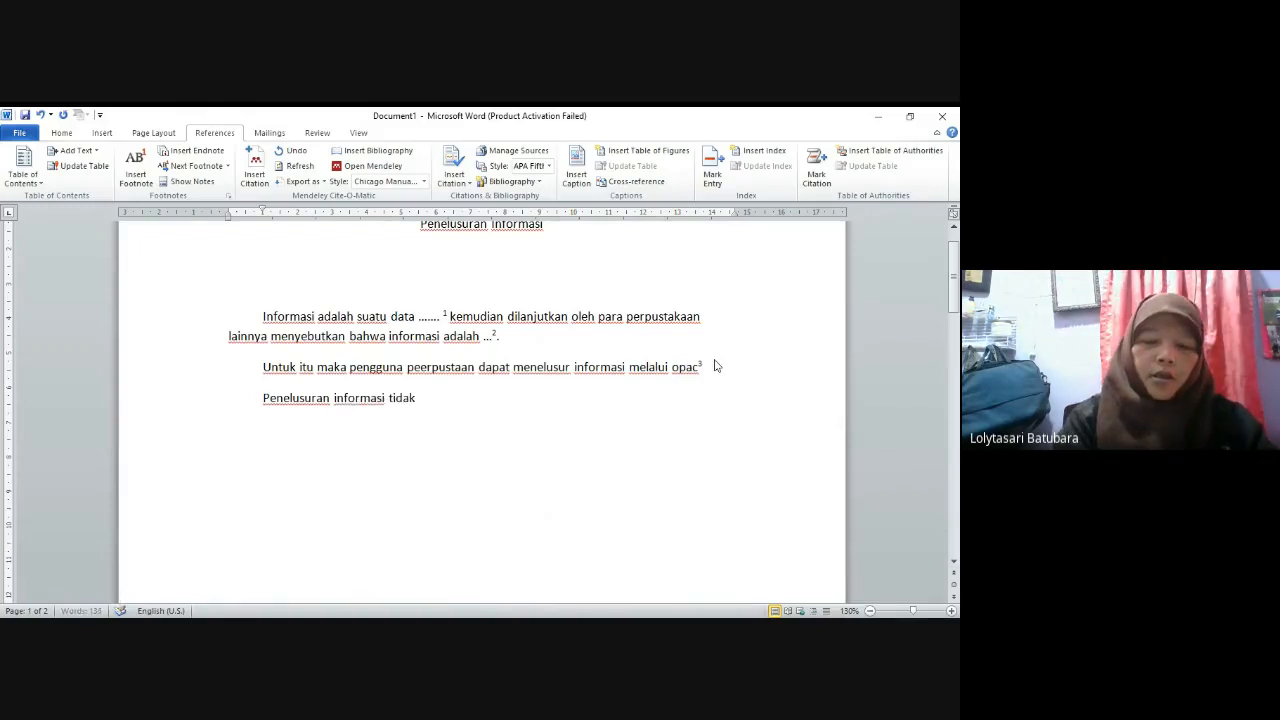
type(" hanya dapat d")
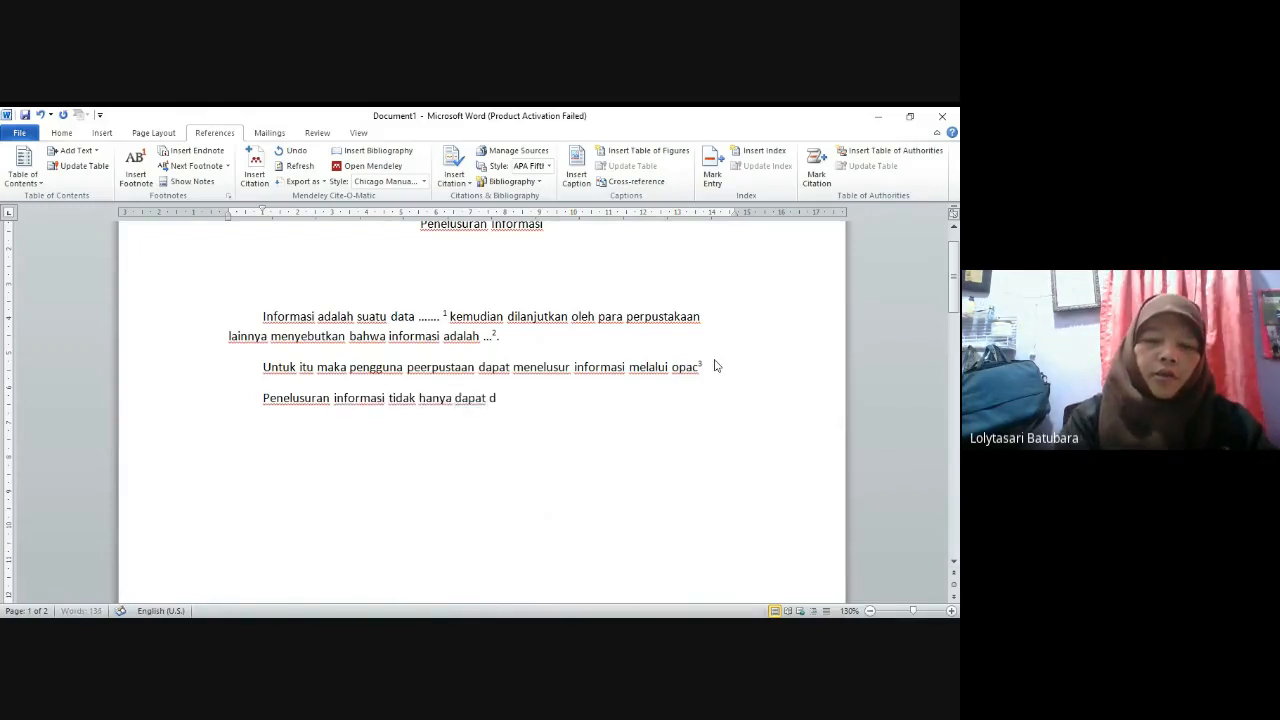
type("ilkaukan")
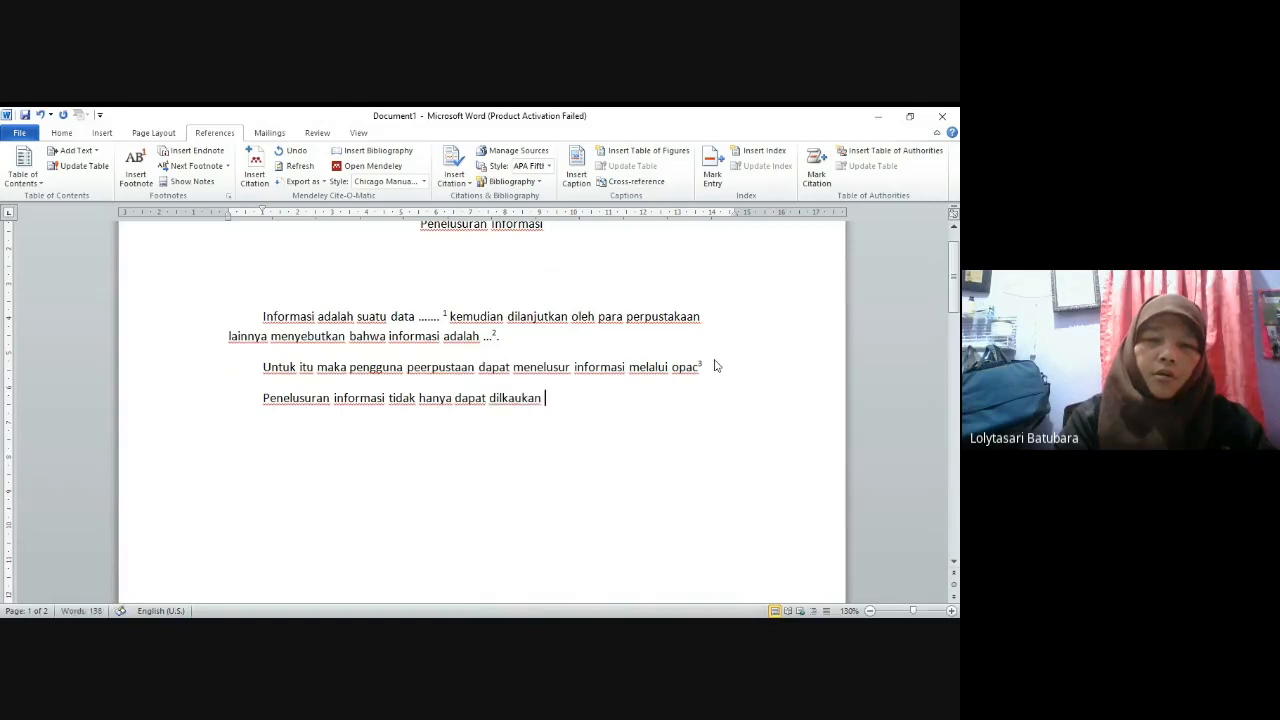
key("BackSpace")
key("BackSpace")
key("BackSpace")
key("BackSpace")
key("BackSpace")
key("BackSpace")
type("akukan oleh")
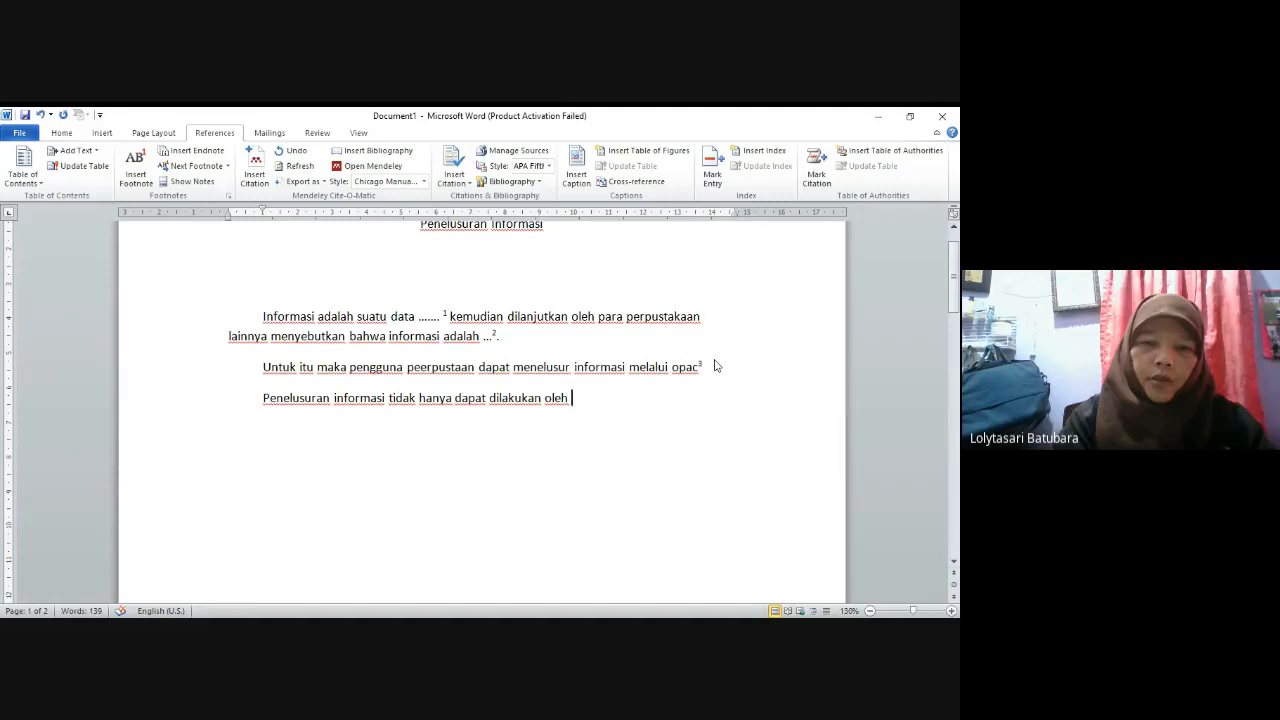
- Complete the new paragraph's sentence with "mahasiswa tetapi jugaa dapat dilakukan oleh para siswa"
type("mahasisw")
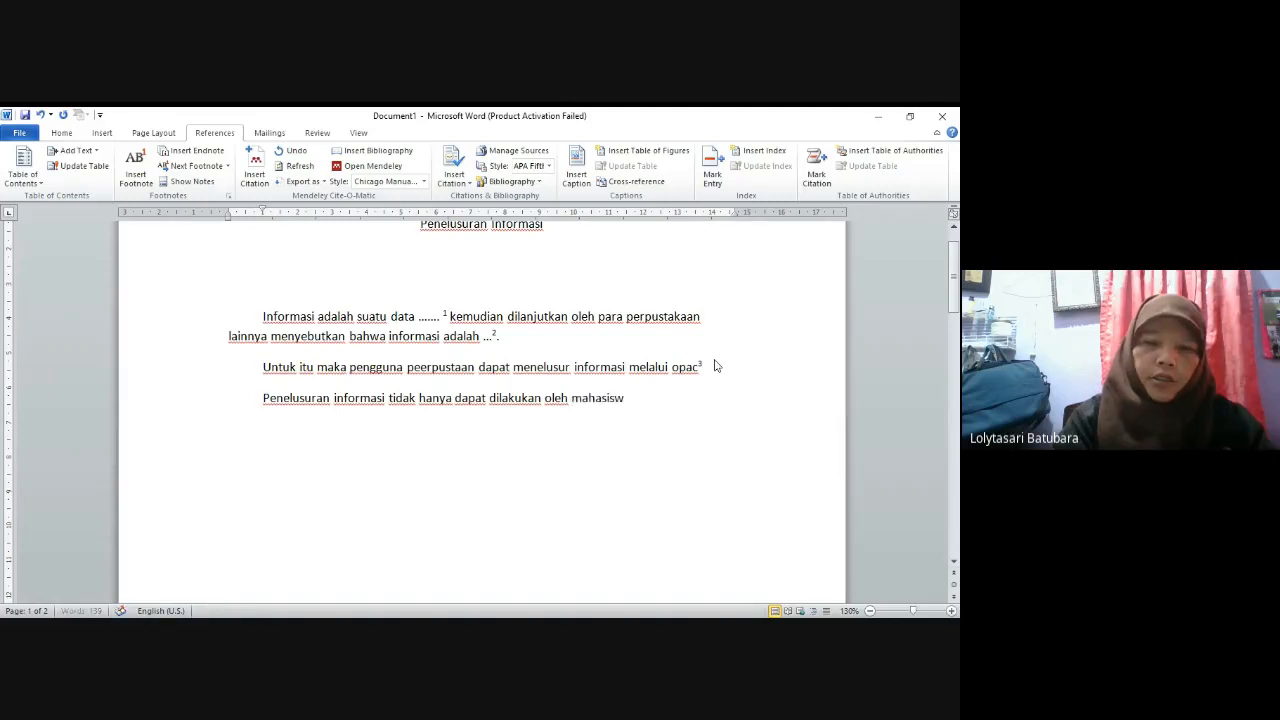
type("a tetapi ju")
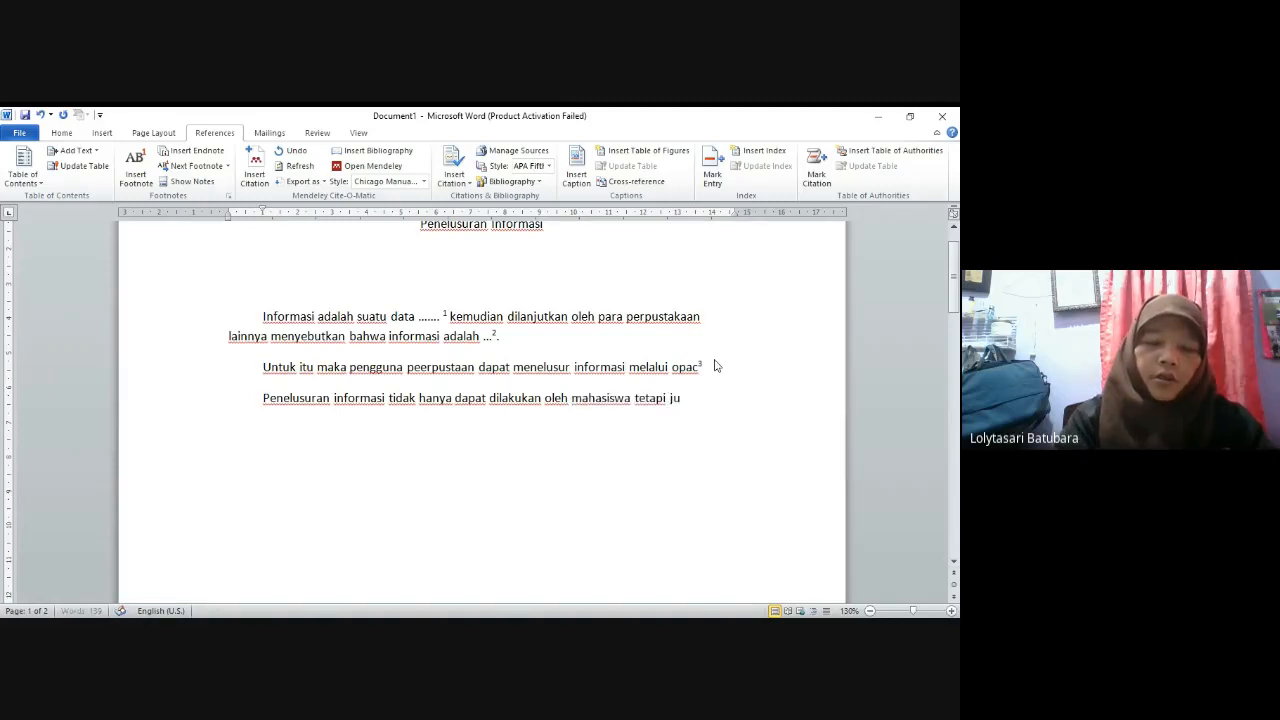
type("gaa dapat dilaku")
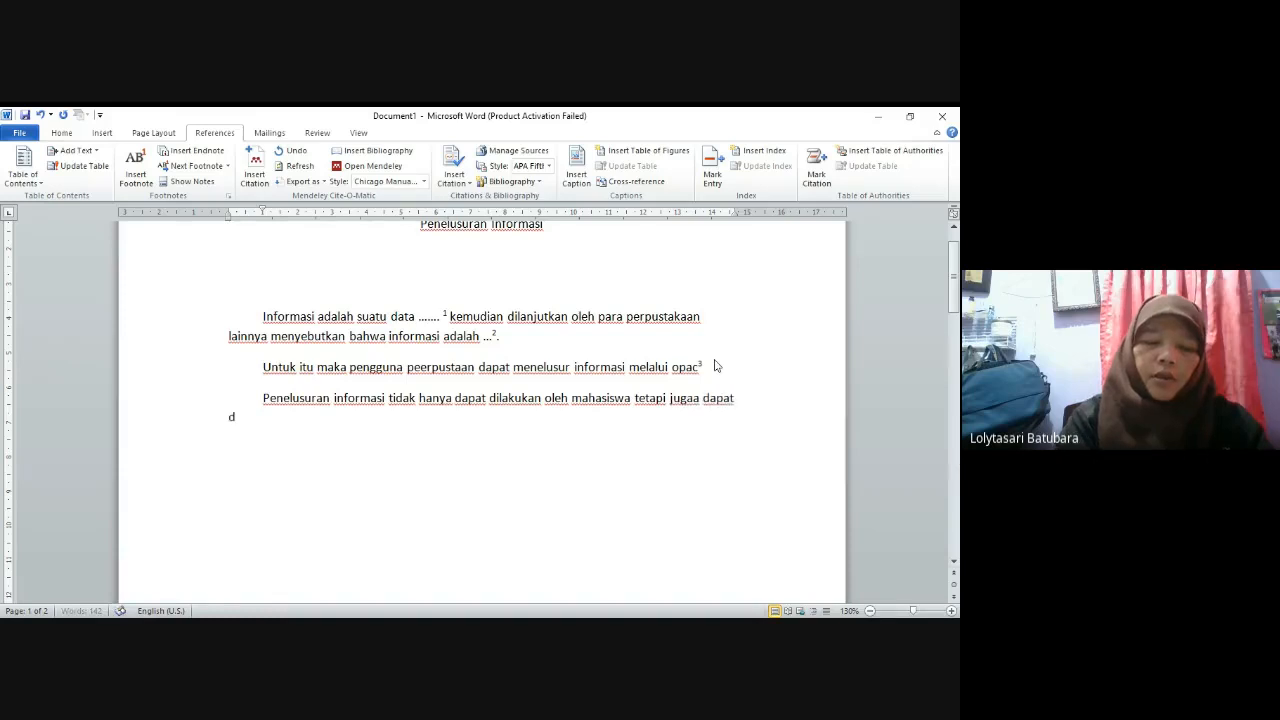
type("kan ole")
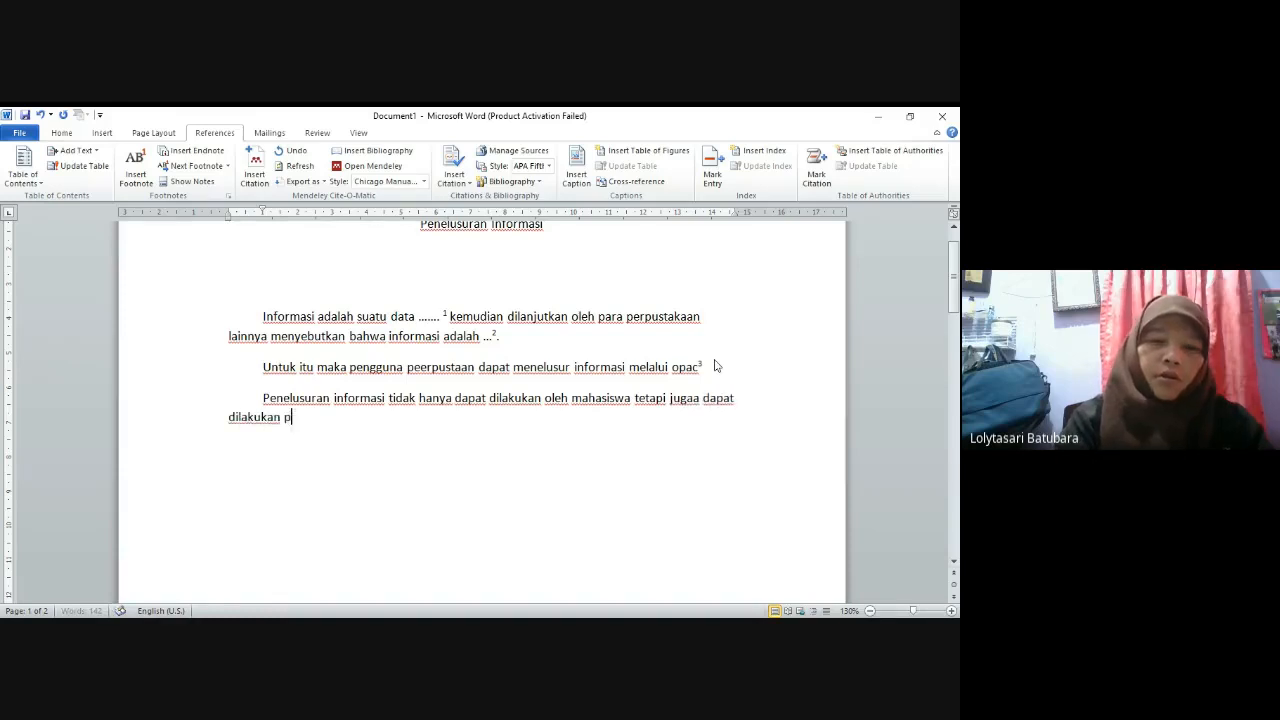
type("h ma")
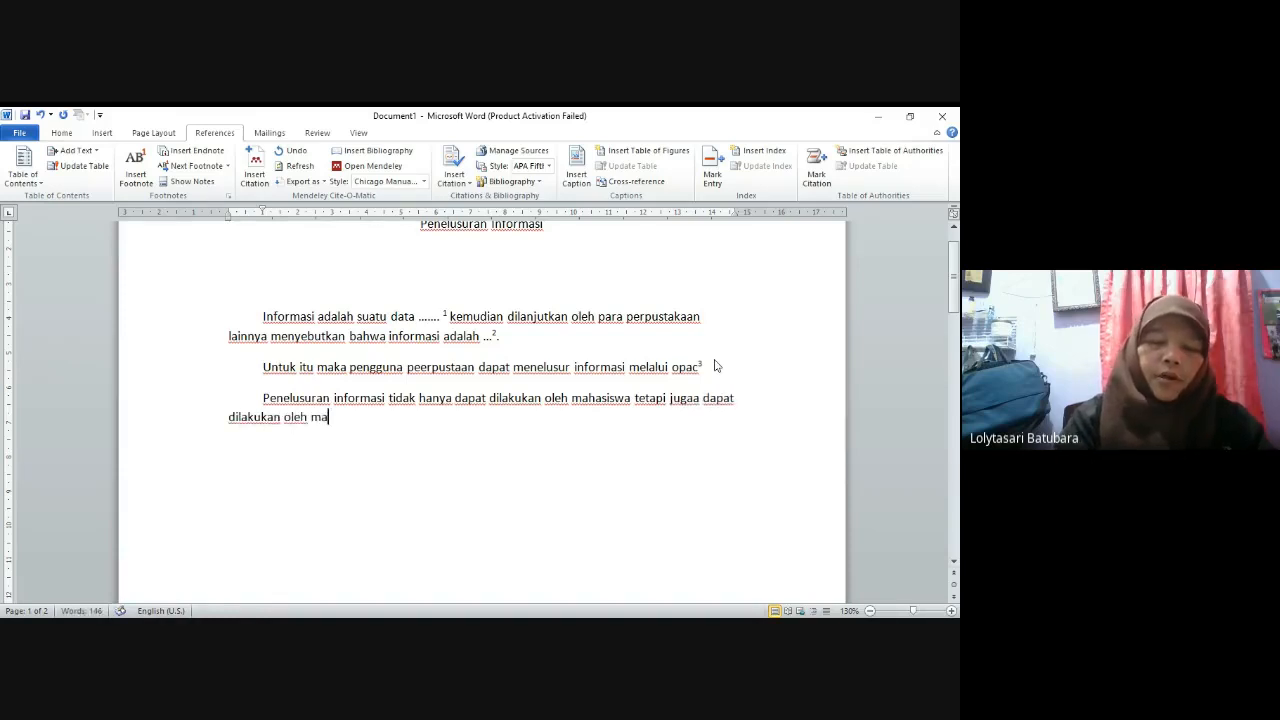
key("BackSpace")
key("BackSpace")
type("para siswa")
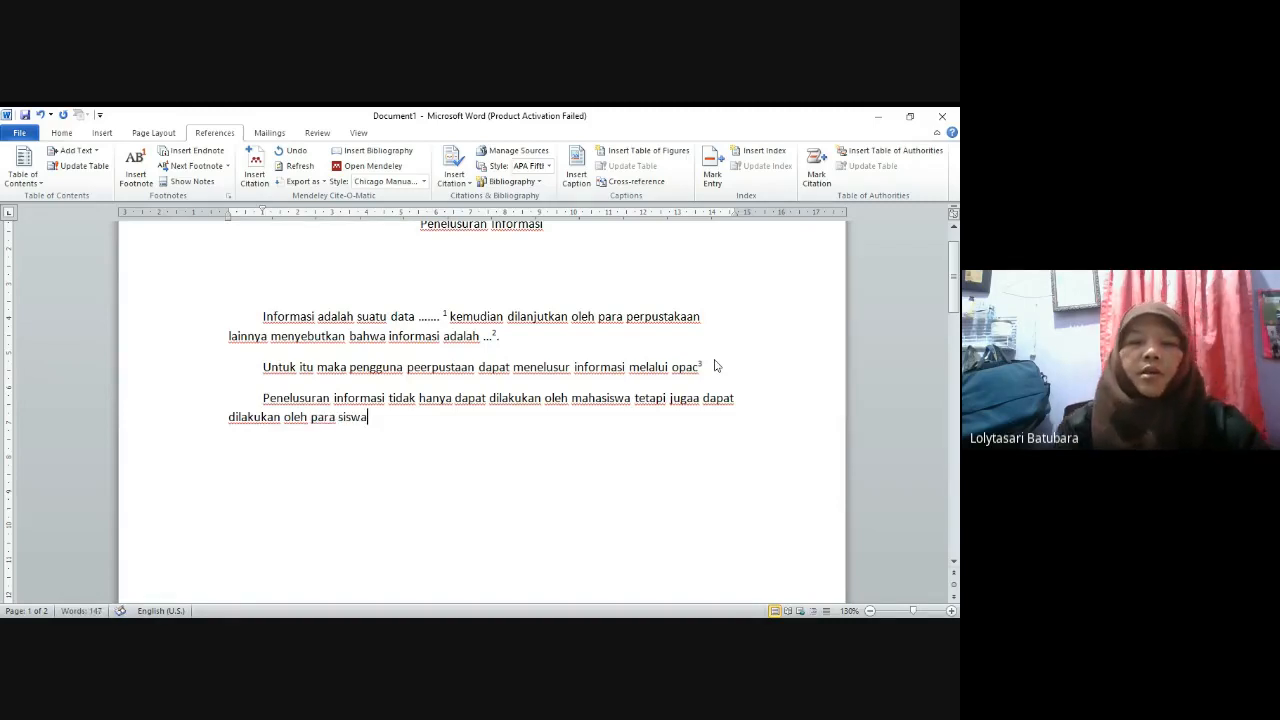
- Insert a Mendeley citation of "Ristekdikti; Kreatif Dan Inovatif Di Era Revolusi Industri 4.0", page 6, after "siswa" and check its bibliography entry
left_click(254, 168)
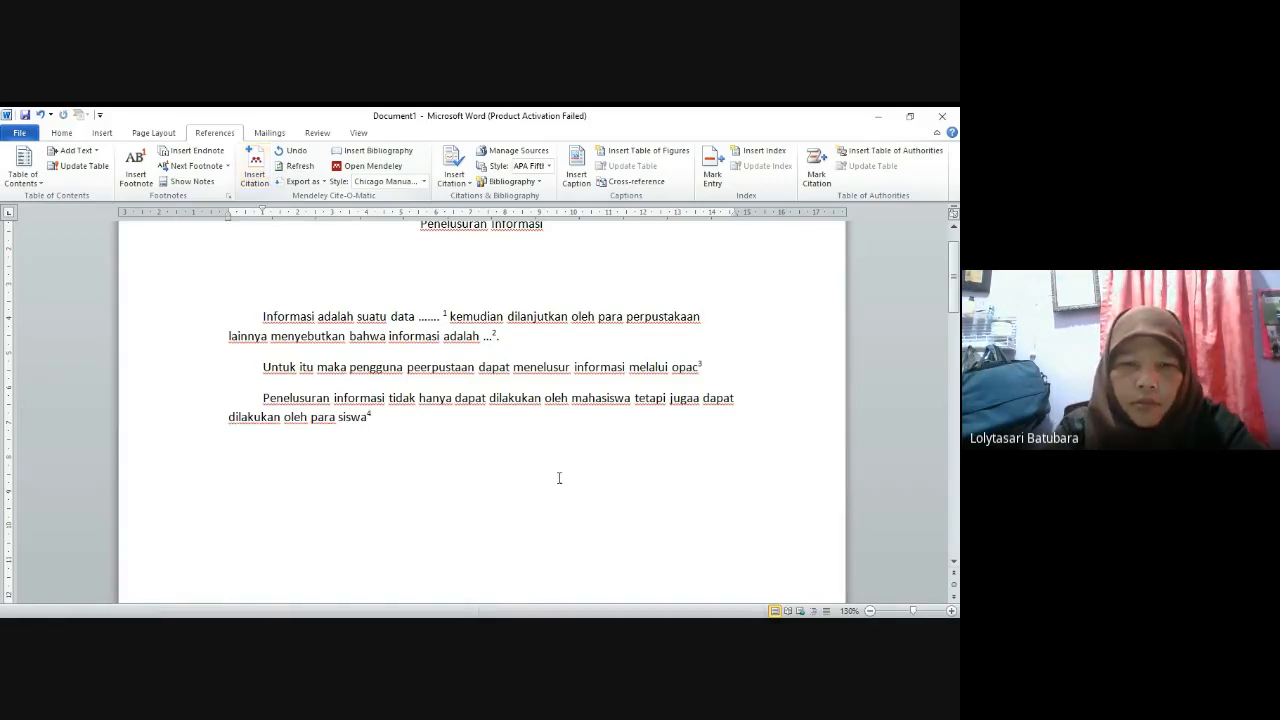
scroll(559, 478, "down", 15)
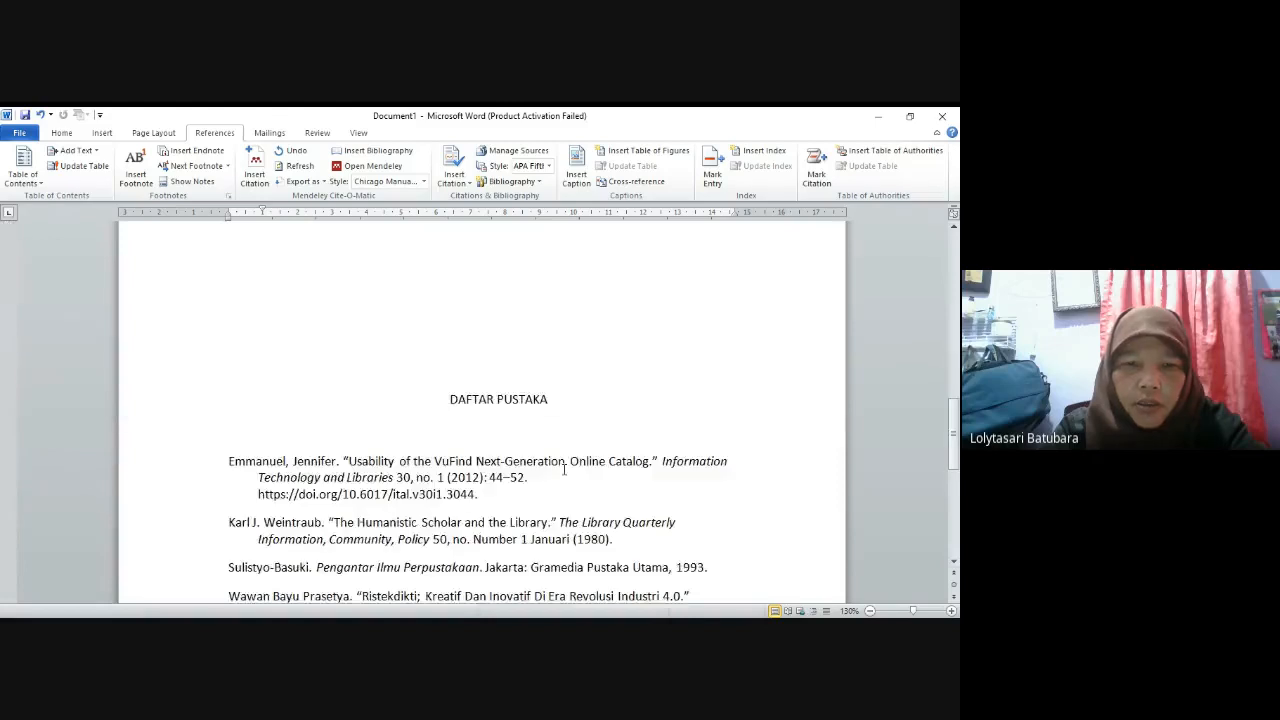
scroll(565, 470, "down", 4)
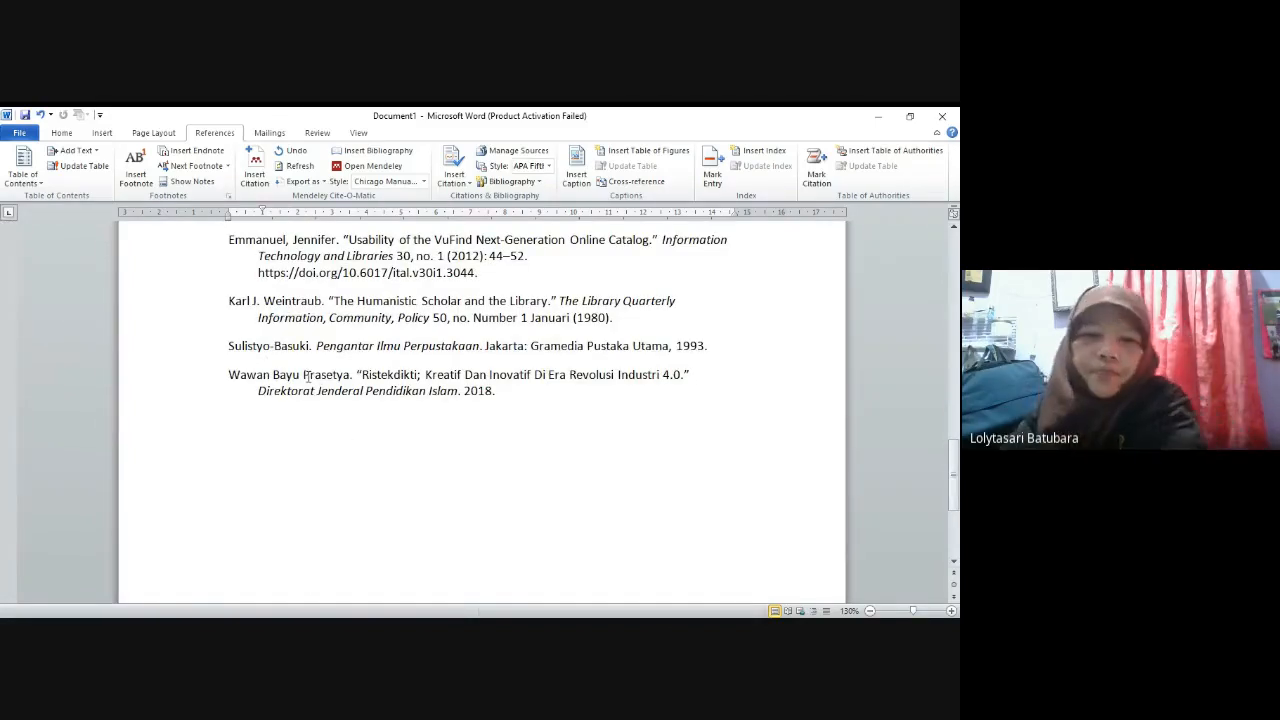
scroll(320, 390, "up", 3)
scroll(420, 370, "down", 1)
scroll(540, 340, "up", 2)
scroll(480, 370, "down", 3)
scroll(459, 386, "up", 12)
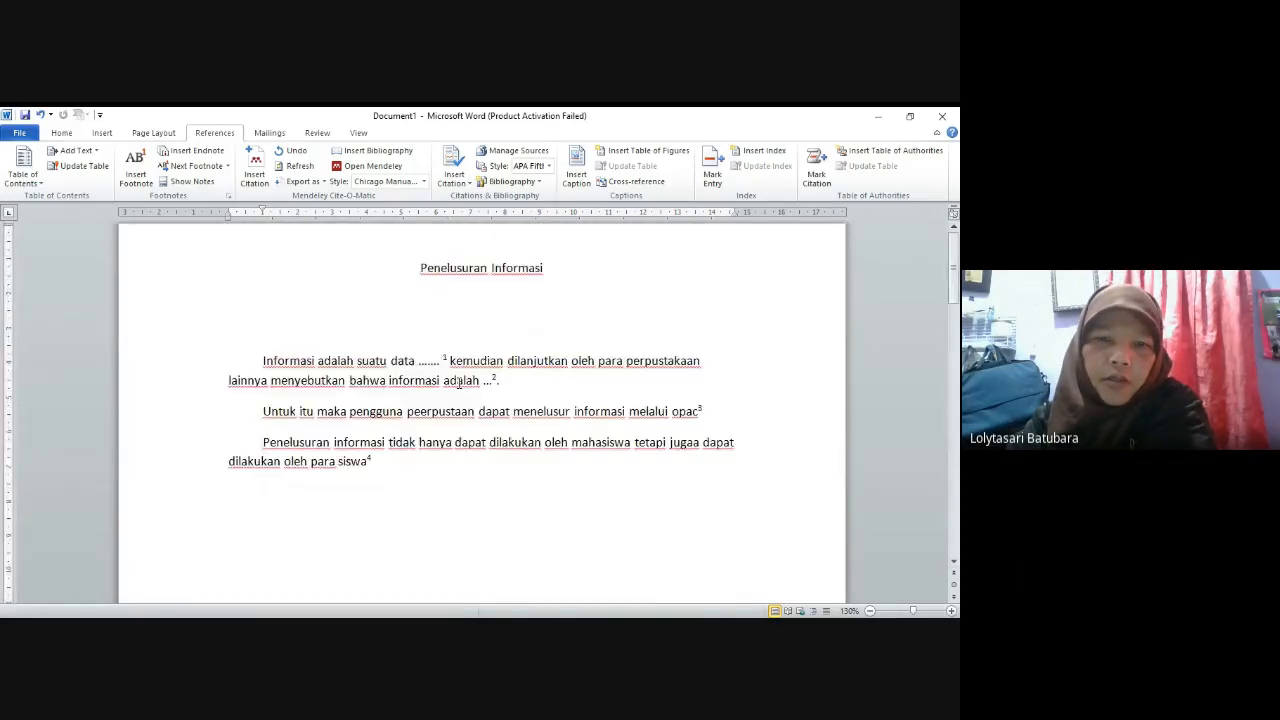
- Compare the footnote citations at the foot of the first page with the entries under "DAFTAR PUSTAKA"
scroll(459, 386, "down", 10)
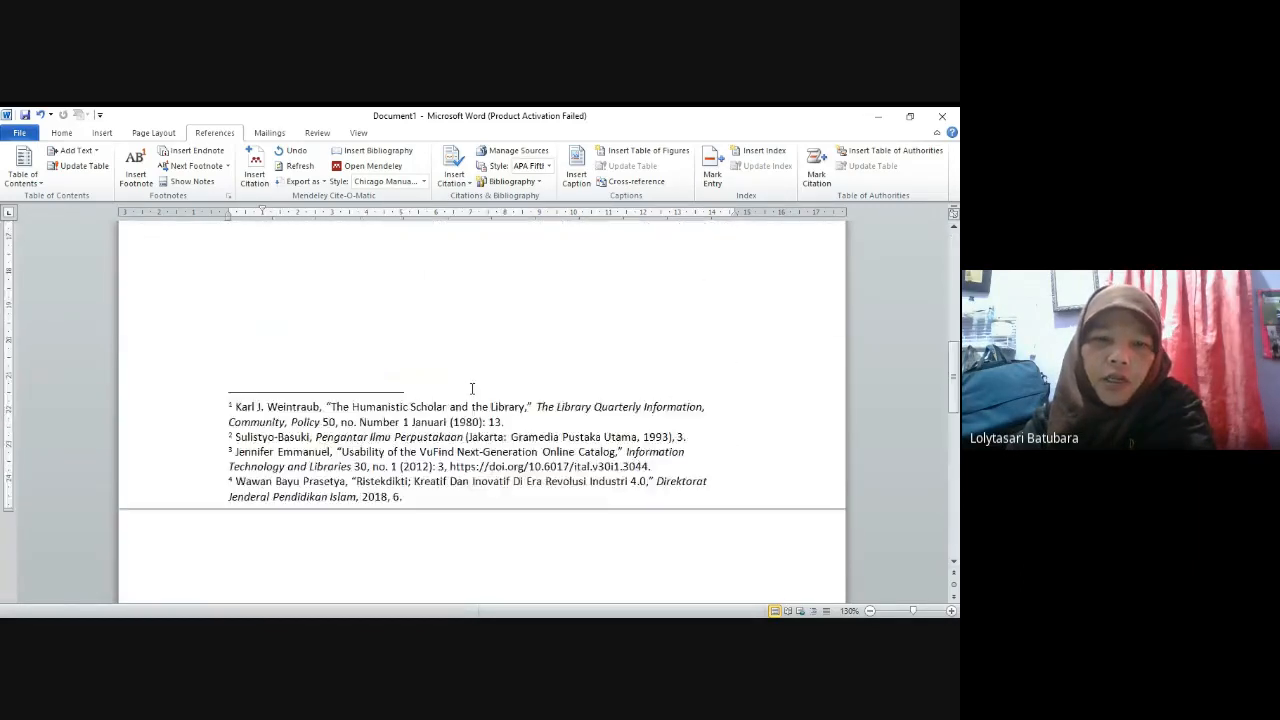
scroll(472, 389, "down", 3)
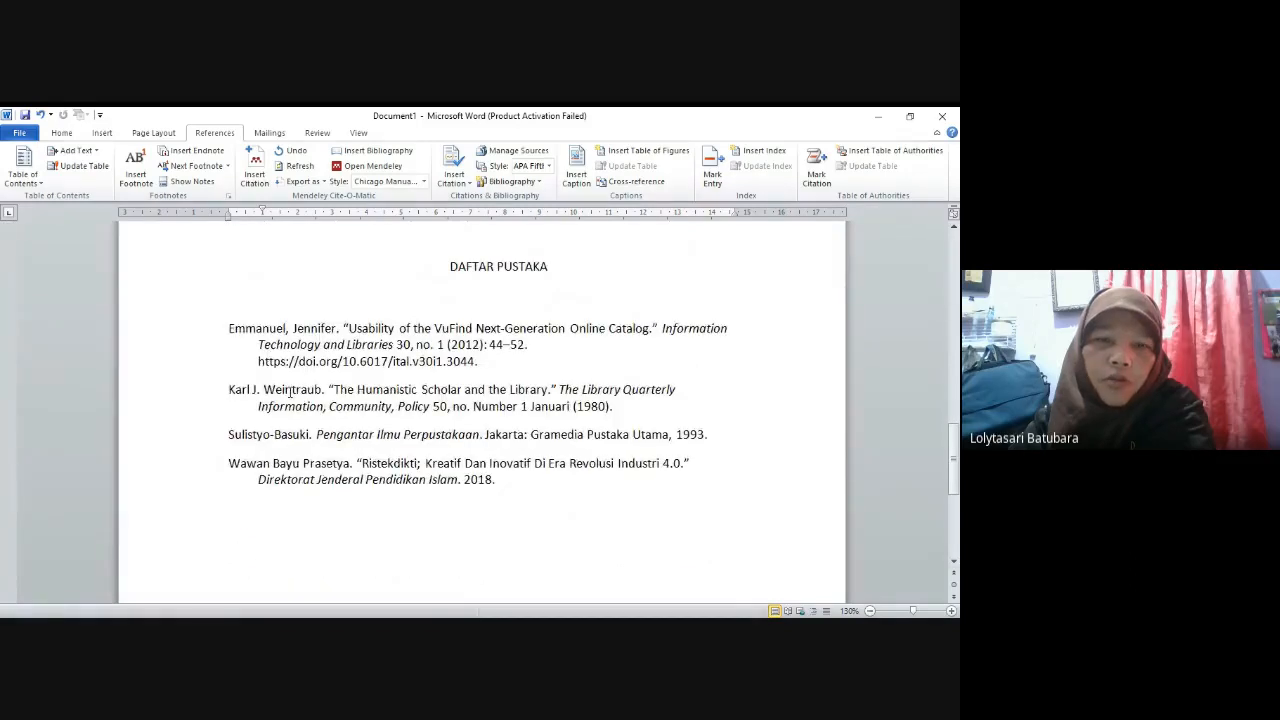
scroll(493, 386, "up", 5)
scroll(490, 390, "down", 3)
scroll(490, 390, "down", 3)
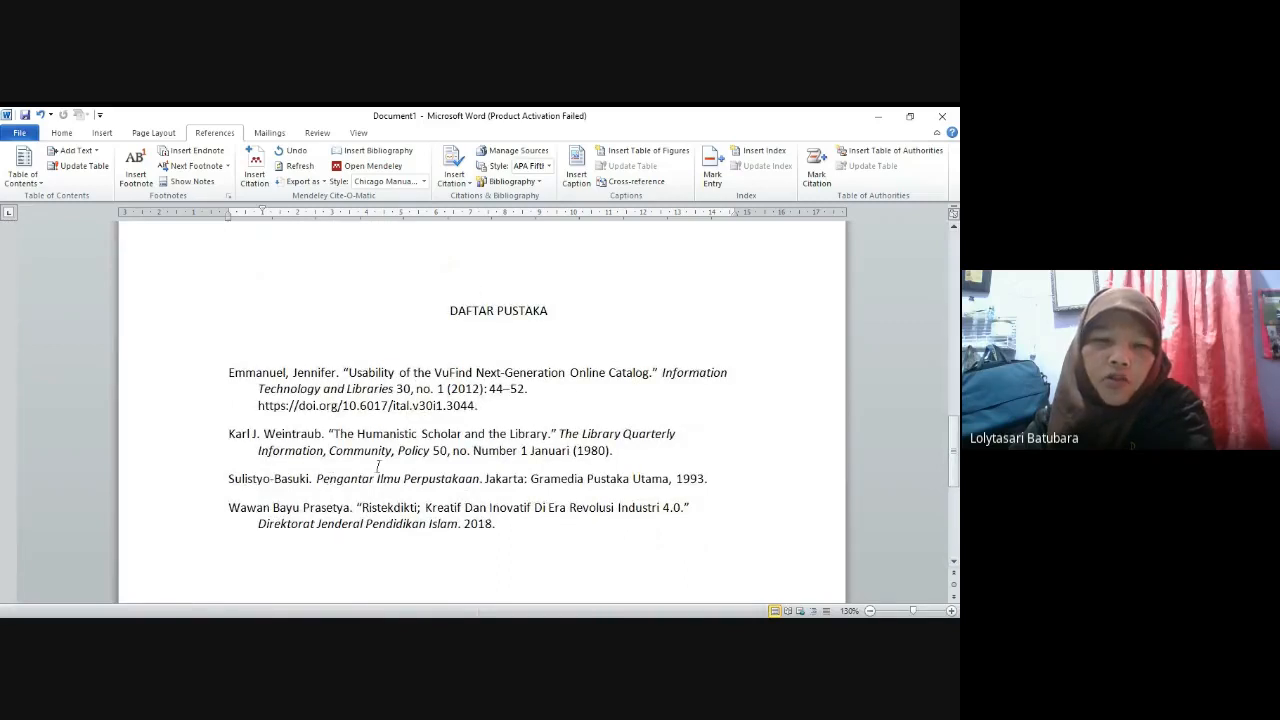
scroll(370, 466, "up", 15)
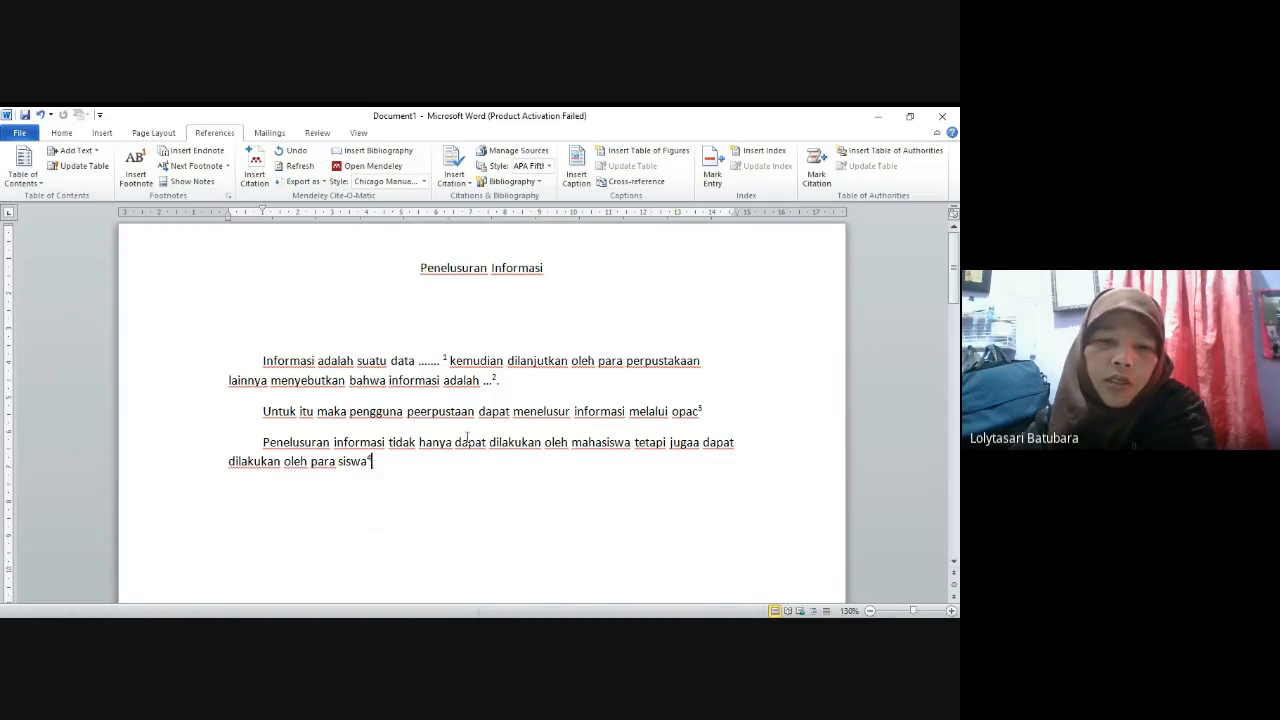
scroll(409, 433, "down", 15)
scroll(409, 433, "up", 12)
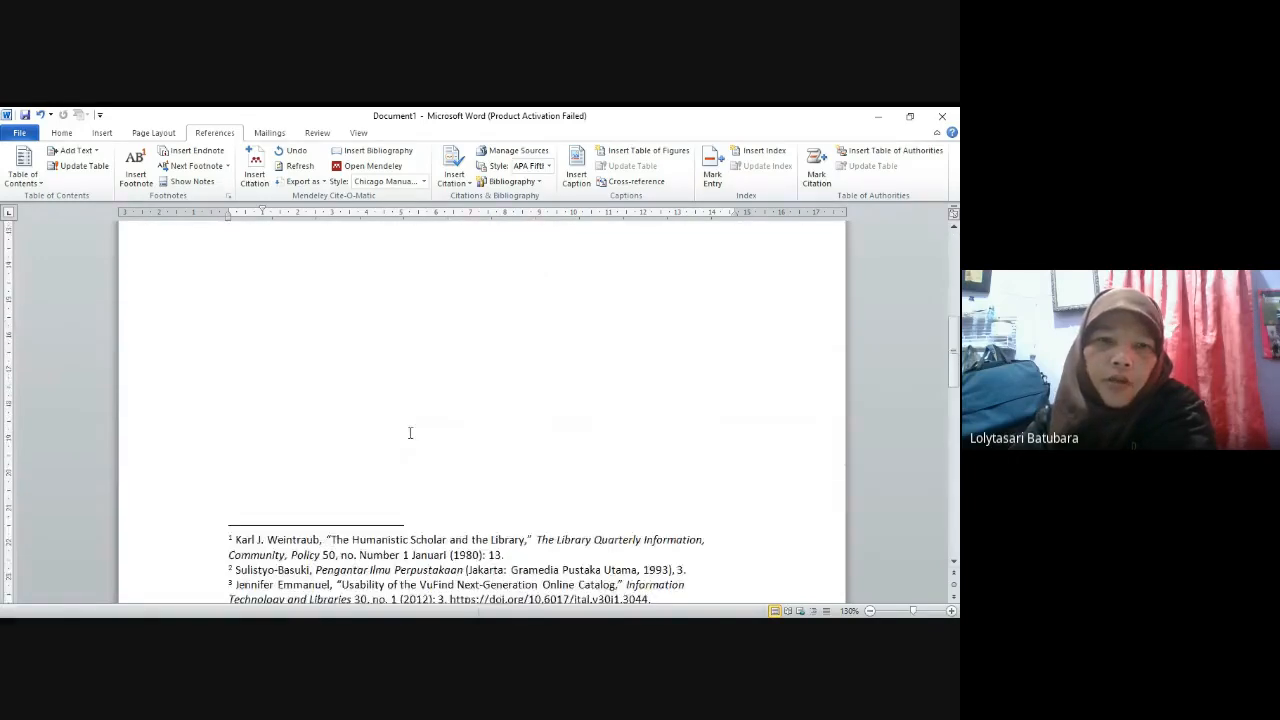
left_click(61, 133)
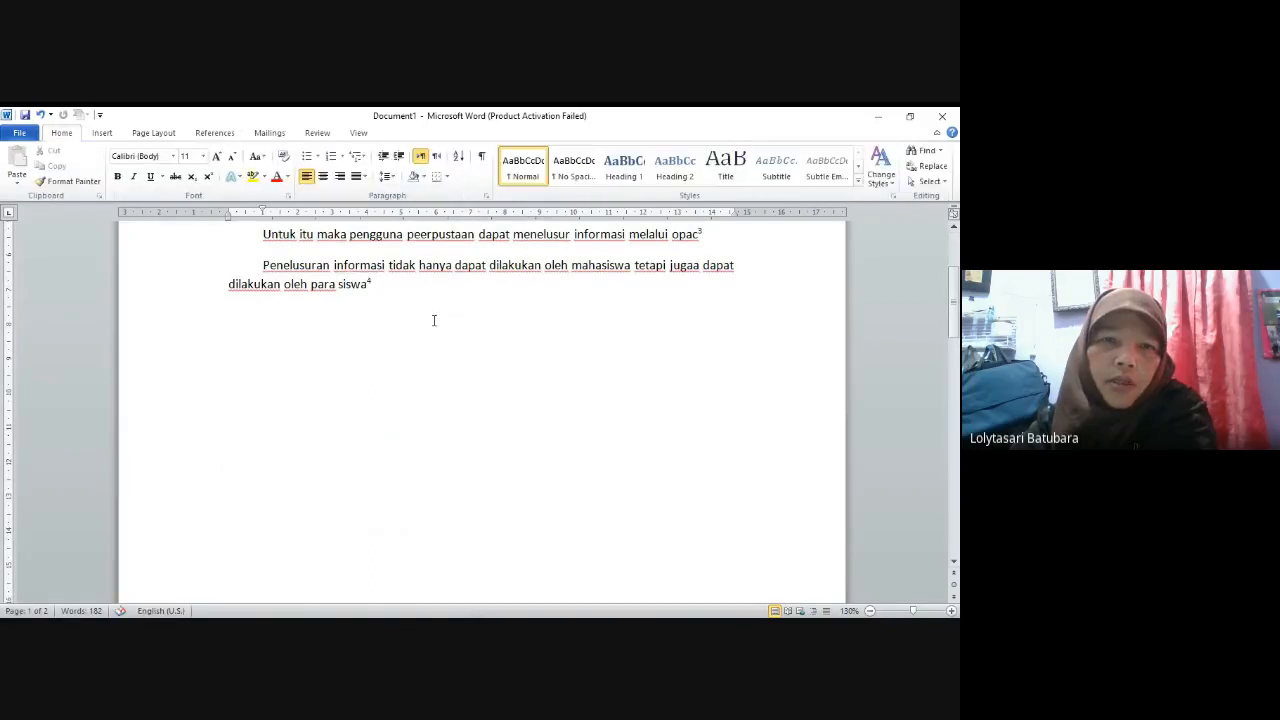
scroll(434, 320, "up", 3)
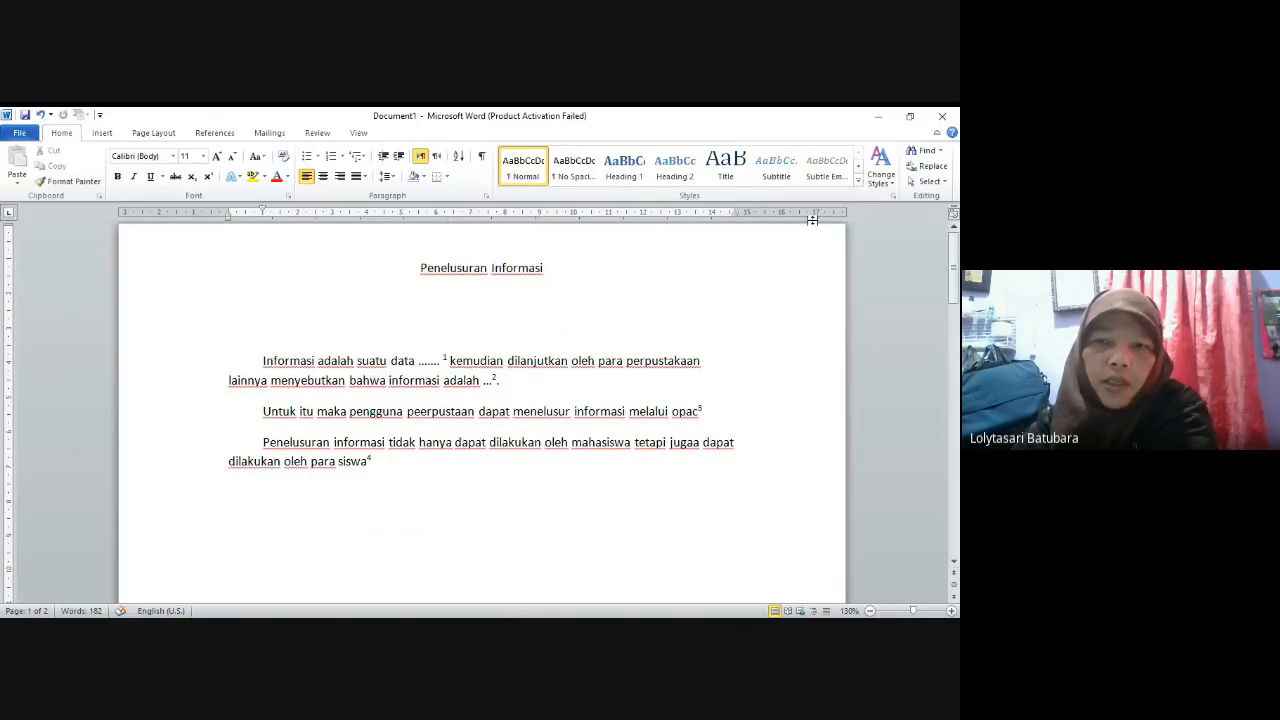
left_click(942, 116)
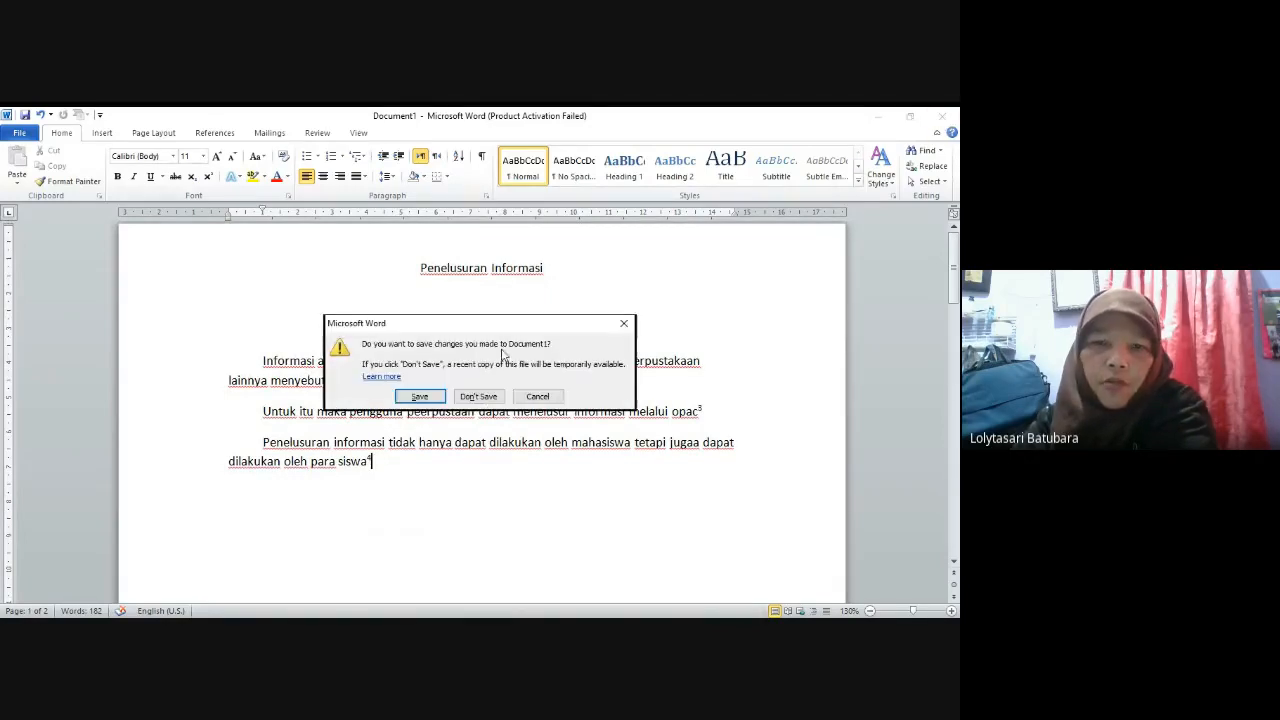
left_click(536, 397)
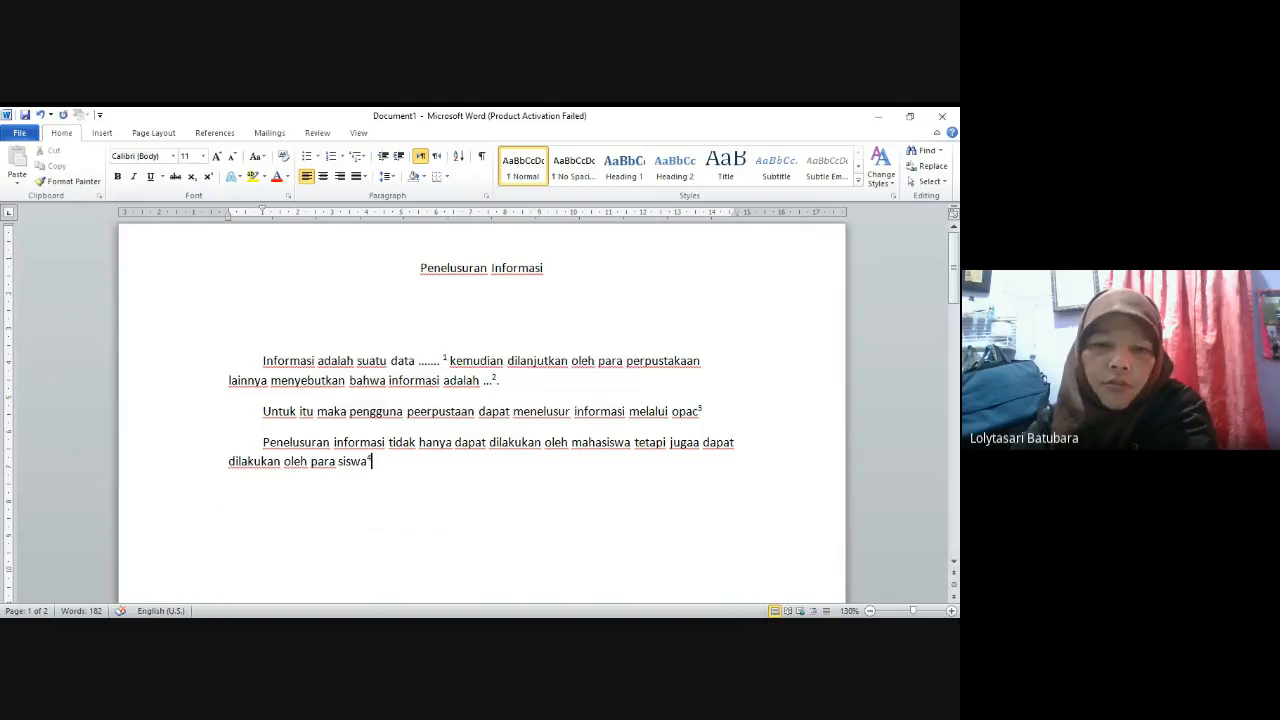